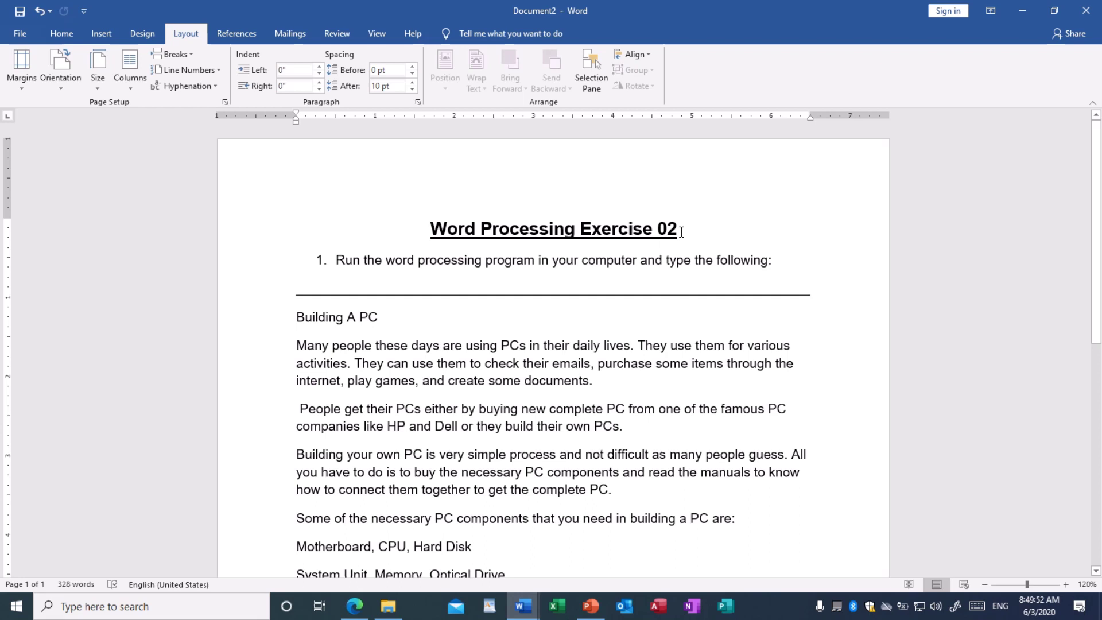
Select the whole Building A PC passage, then clear the selection, twice
scroll(634, 337, down, 3)
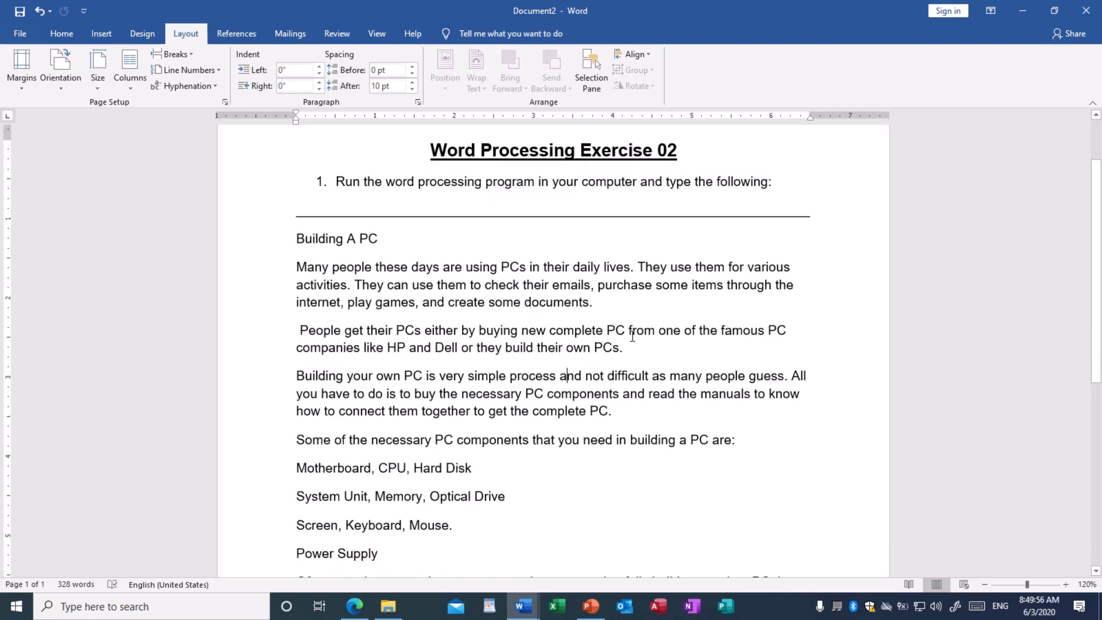
scroll(633, 336, down, 3)
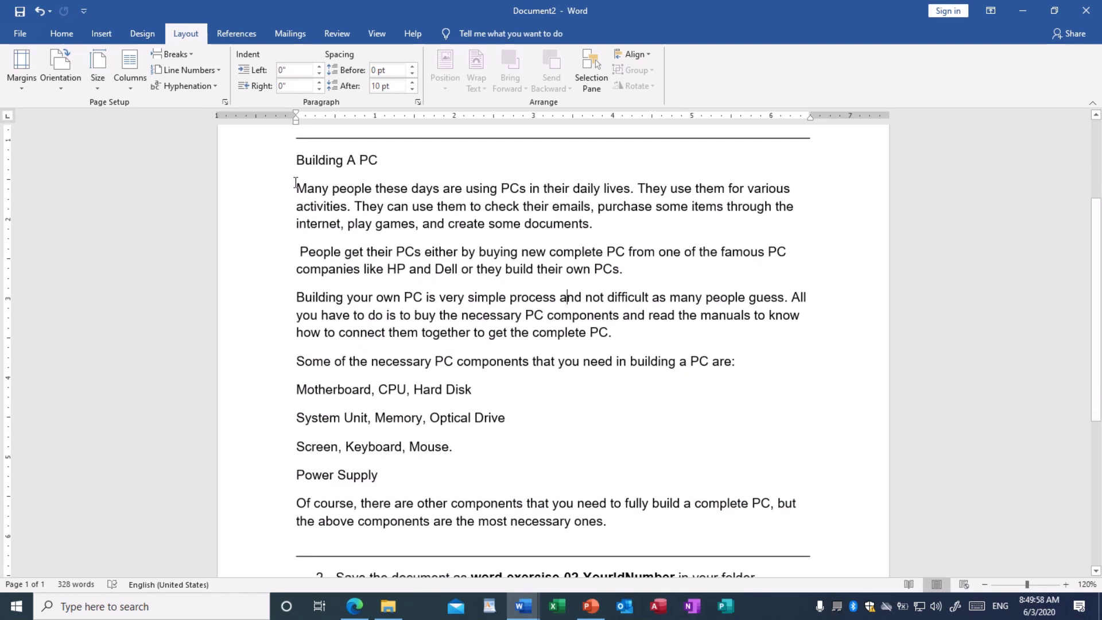
drag(296, 153, 699, 518)
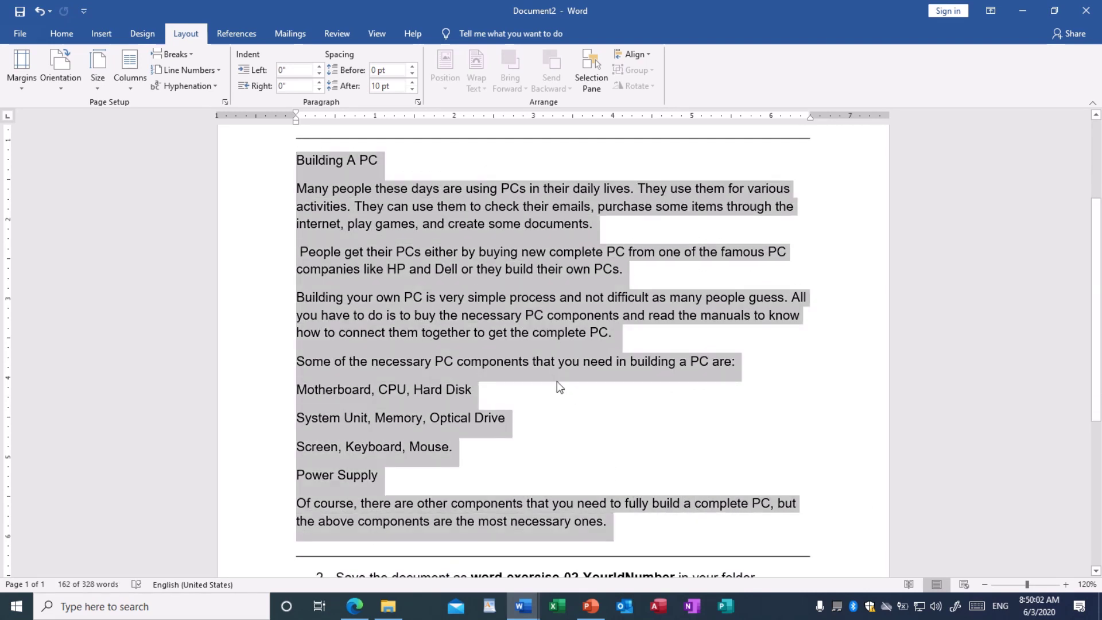
scroll(494, 340, up, 2)
click(410, 343)
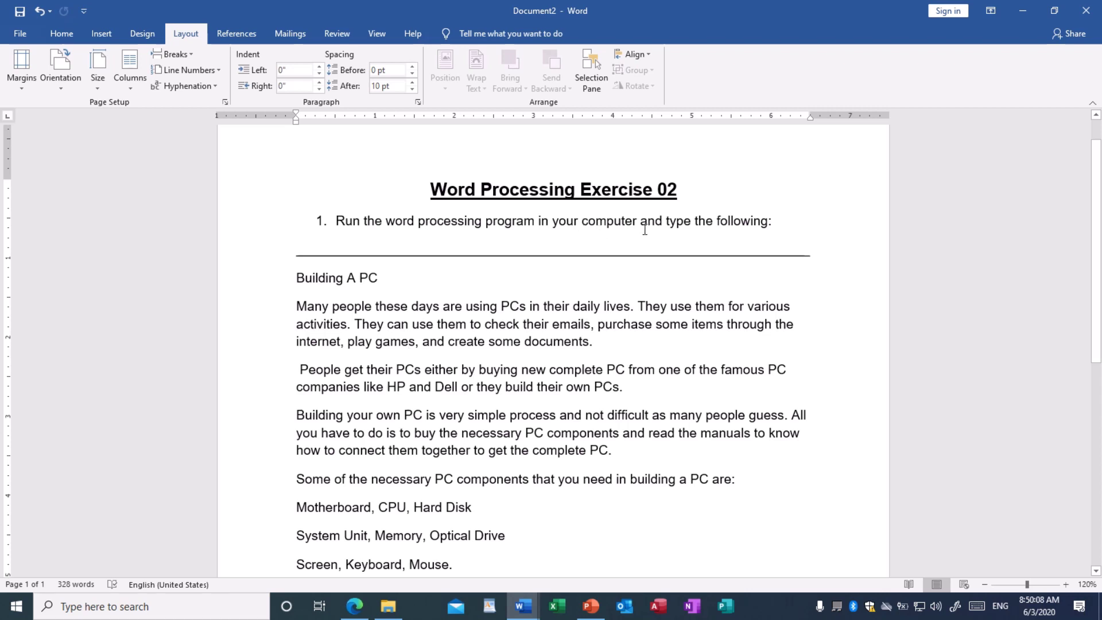
scroll(571, 314, down, 3)
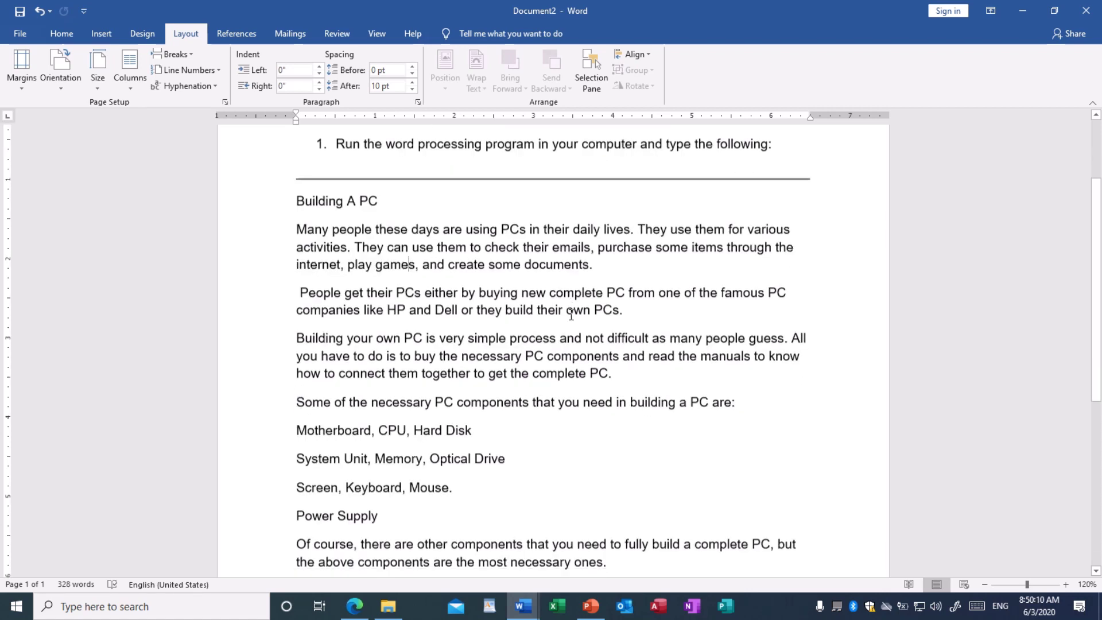
scroll(399, 288, down, 1)
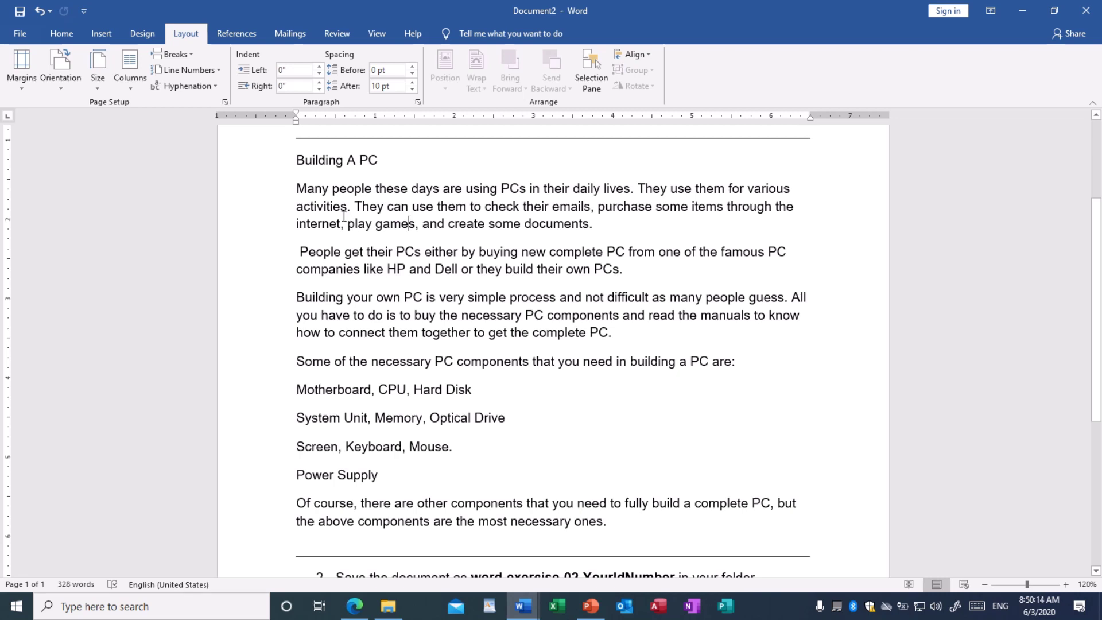
drag(294, 159, 632, 517)
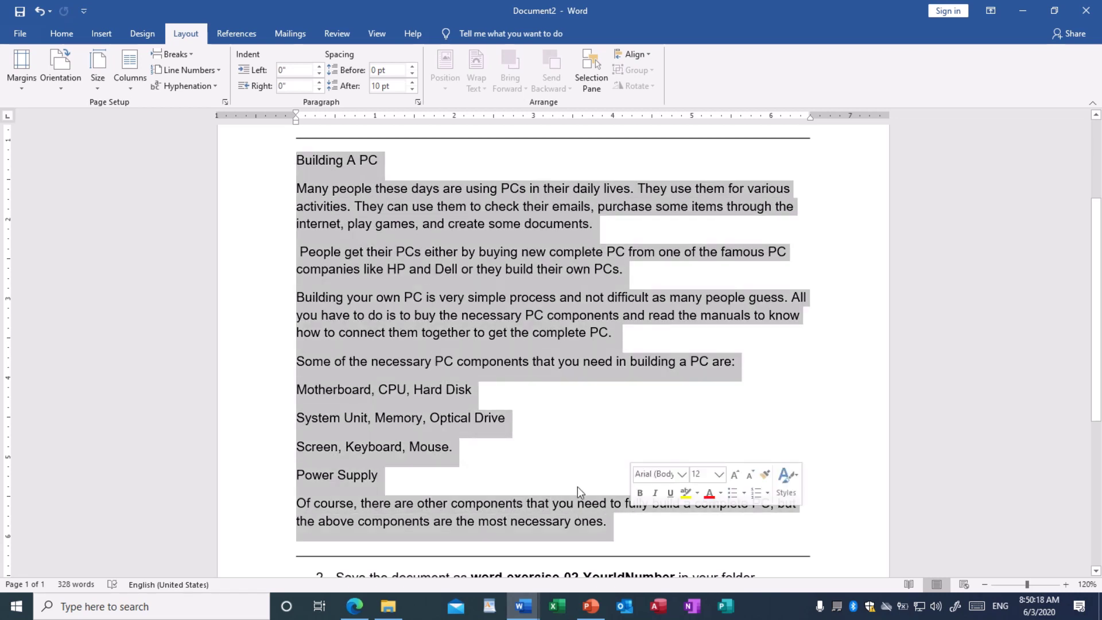
click(492, 418)
scroll(490, 424, down, 3)
scroll(488, 403, down, 2)
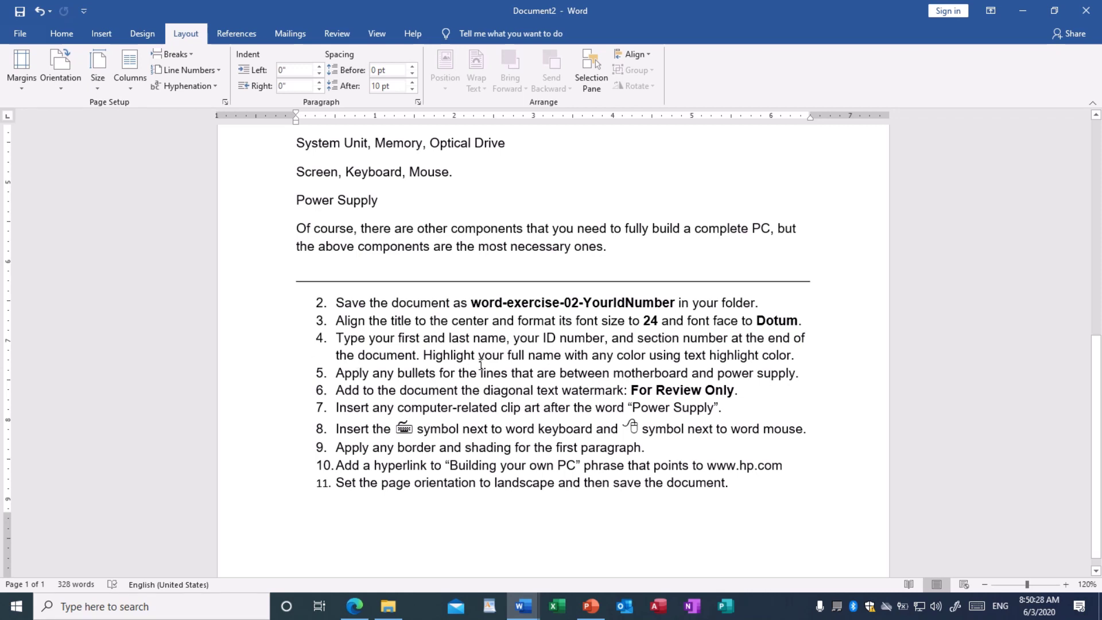
Restore the exercise document window to a smaller size so the desktop shows
scroll(487, 361, up, 3)
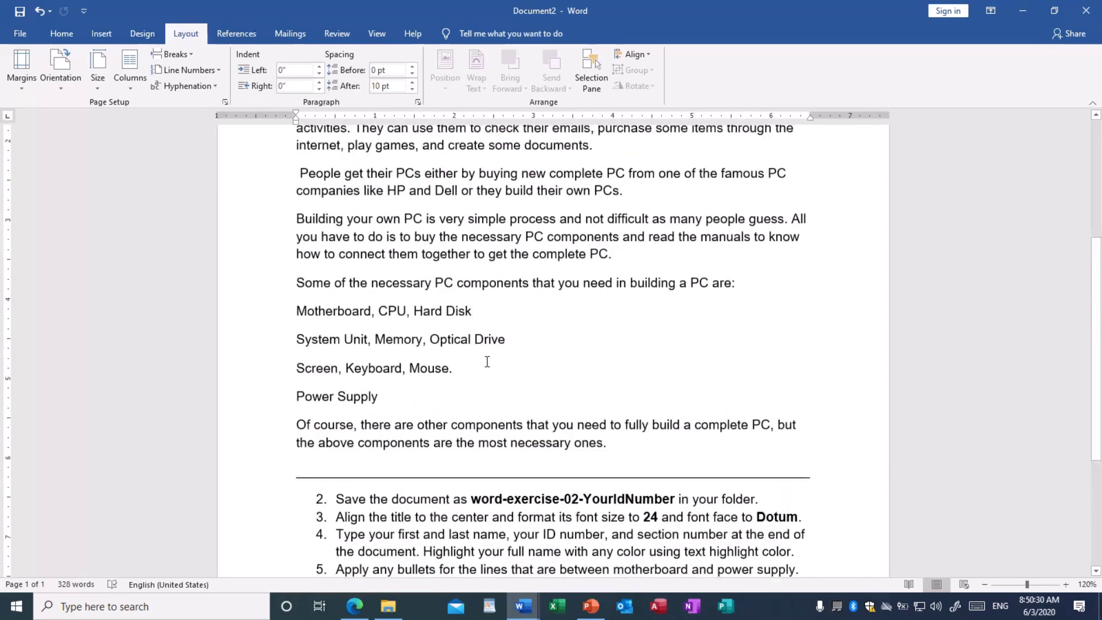
scroll(669, 265, up, 1)
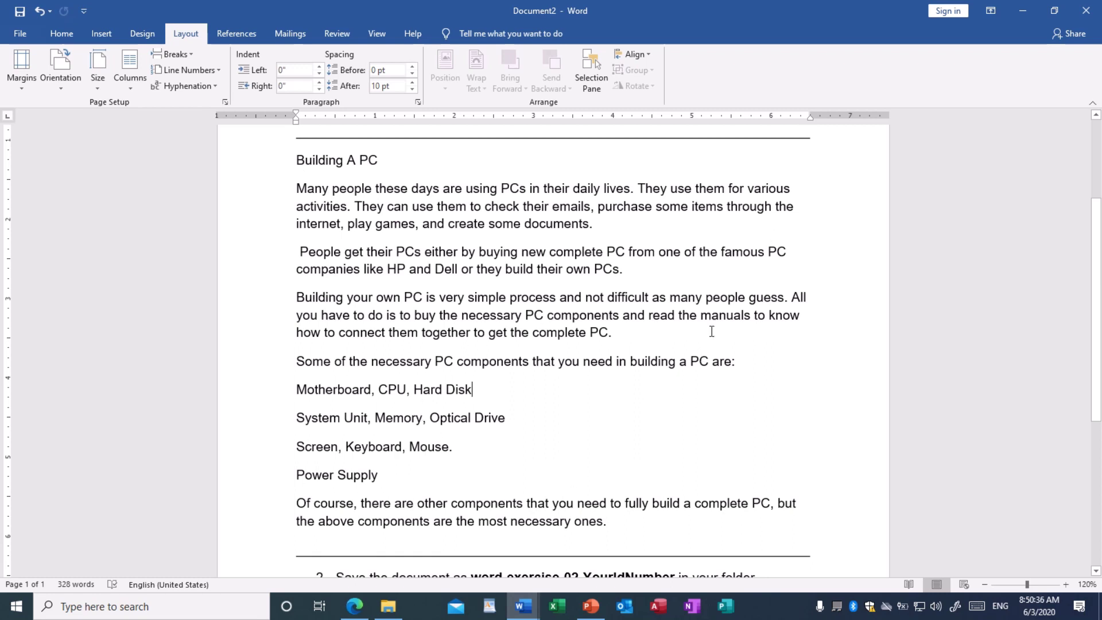
drag(756, 5, 743, 364)
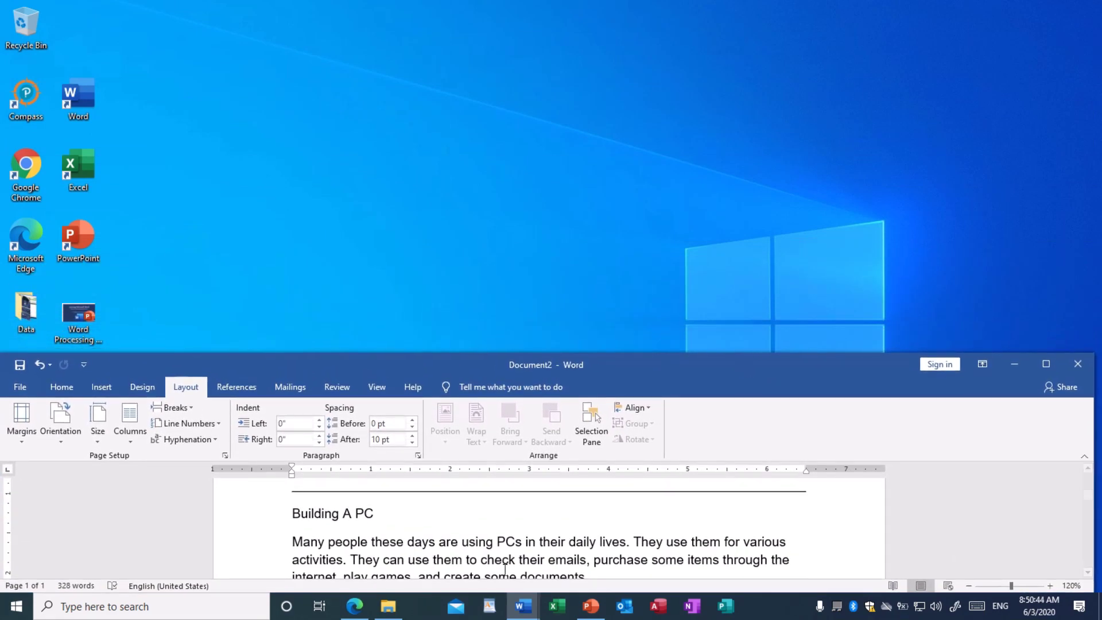
Bring Document1 with the Building A PC text to the front and review it
mouse_move(522, 606)
click(441, 553)
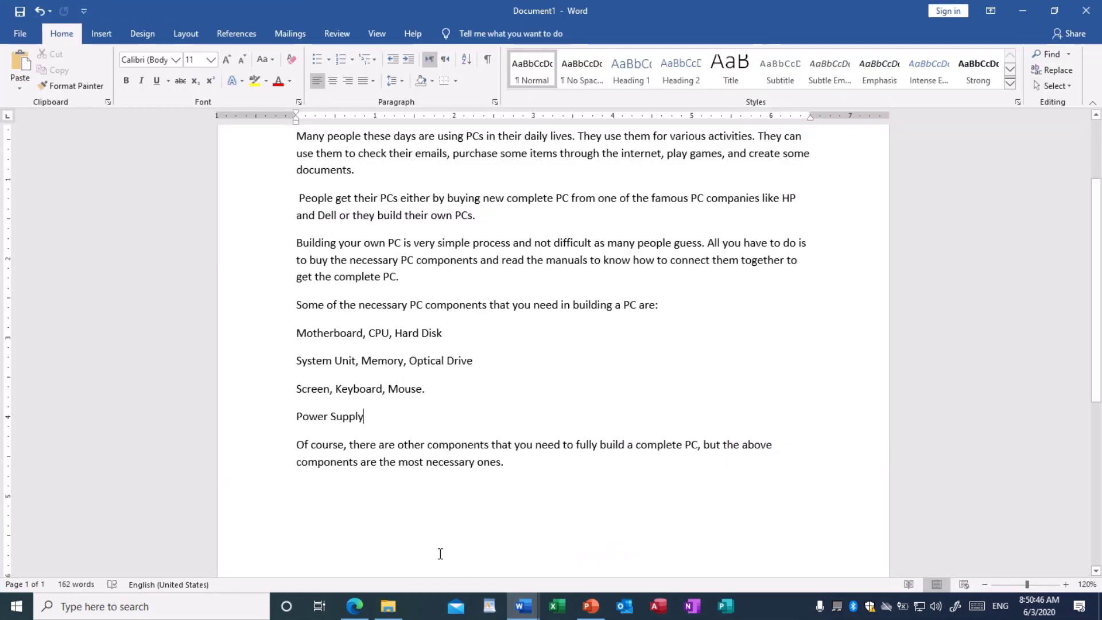
scroll(535, 352, up, 2)
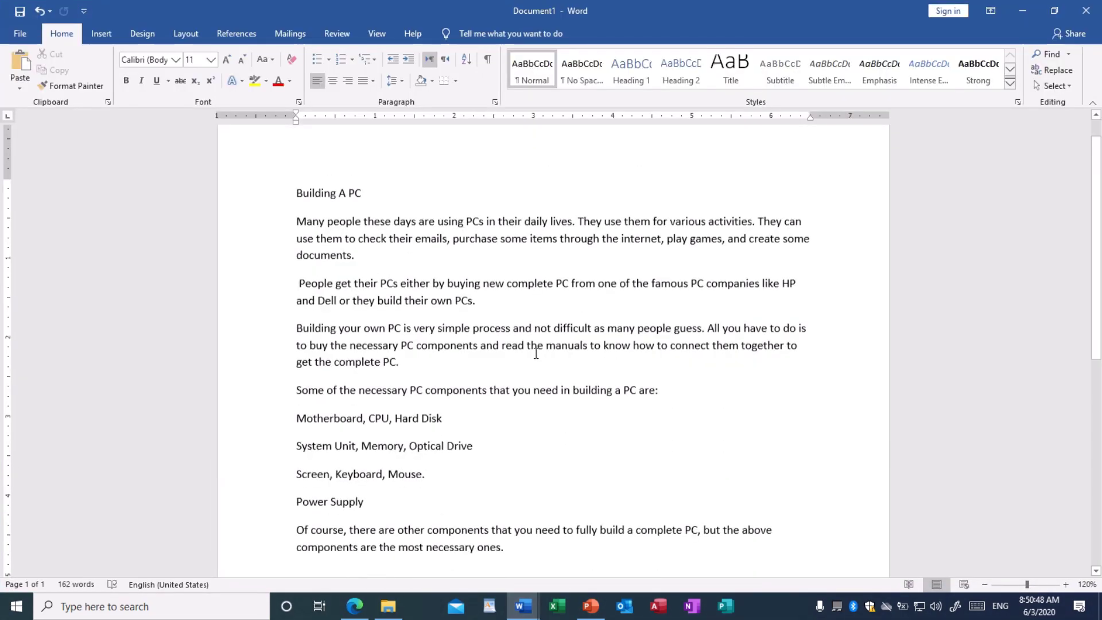
scroll(536, 353, down, 2)
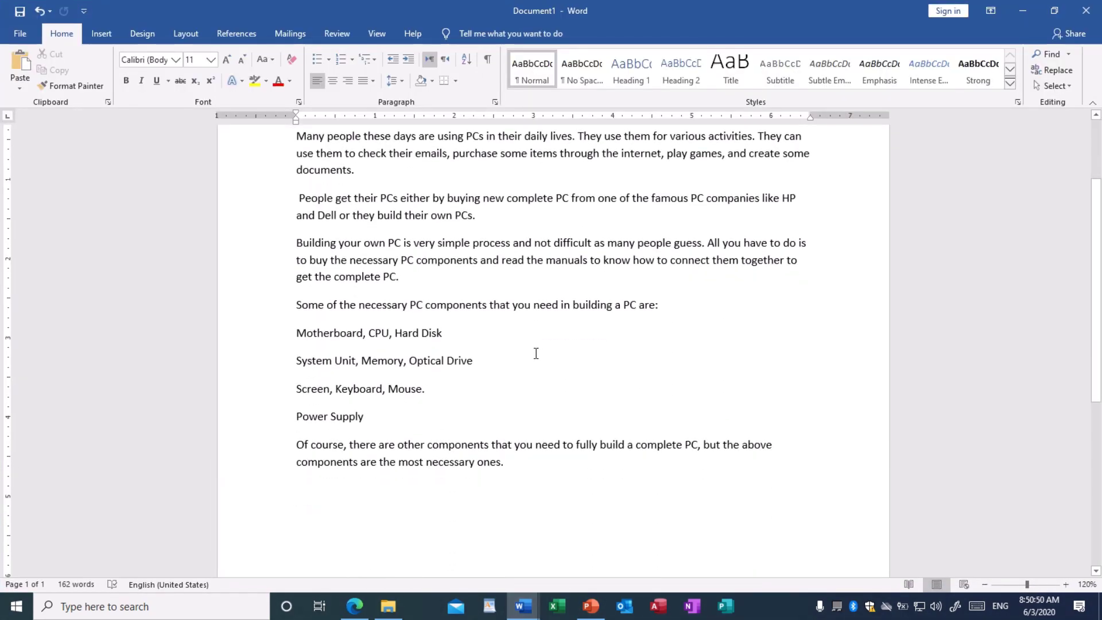
scroll(536, 353, up, 3)
scroll(536, 353, down, 6)
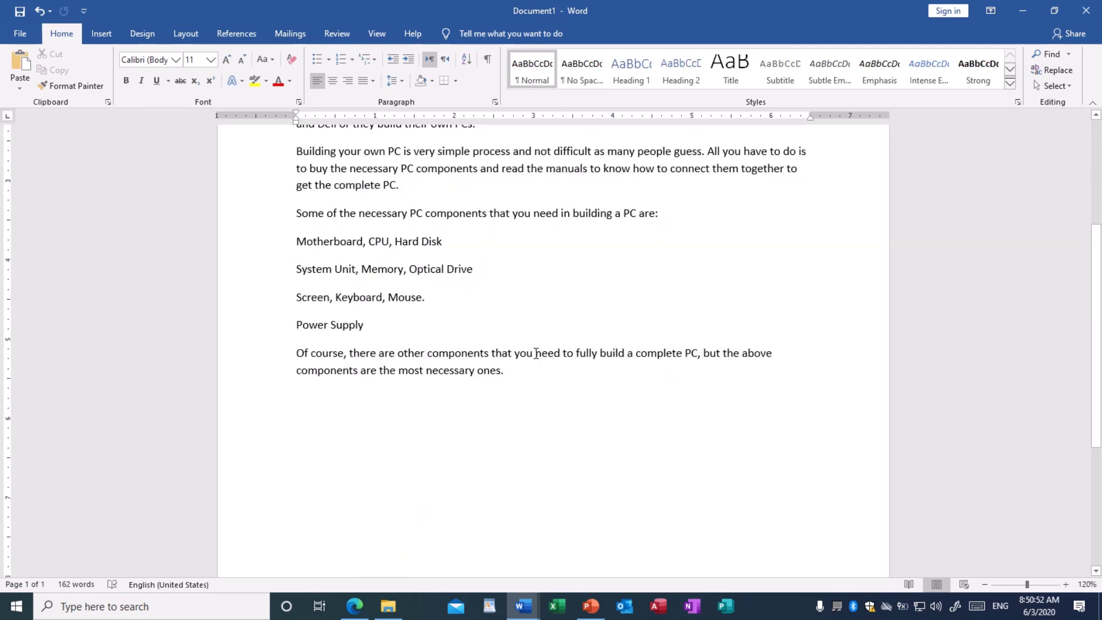
scroll(536, 353, down, 4)
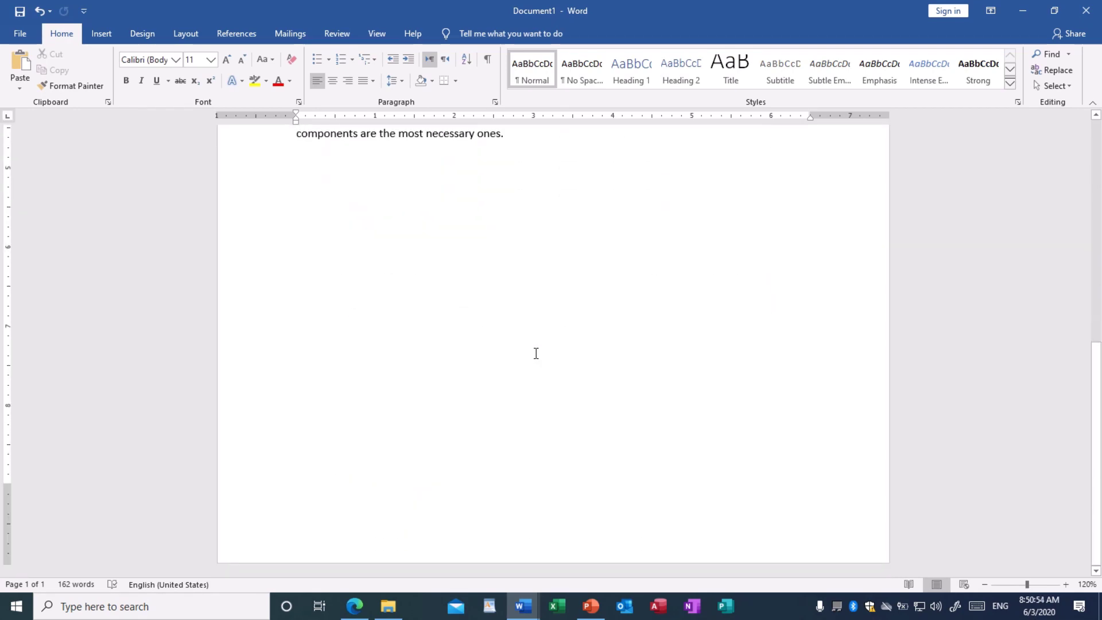
scroll(536, 353, up, 3)
scroll(536, 353, up, 3)
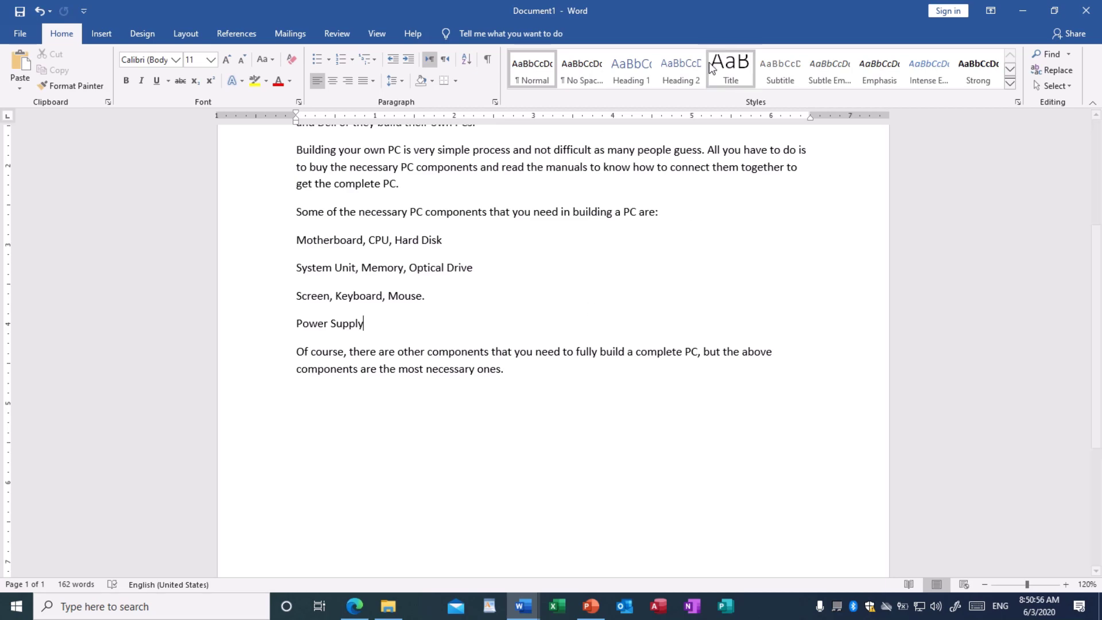
Resize Document1 smaller, then taller, so it sits above the exercise document
mouse_move(768, 15)
mouse_down()
mouse_move(765, 65)
mouse_move(763, 26)
mouse_up()
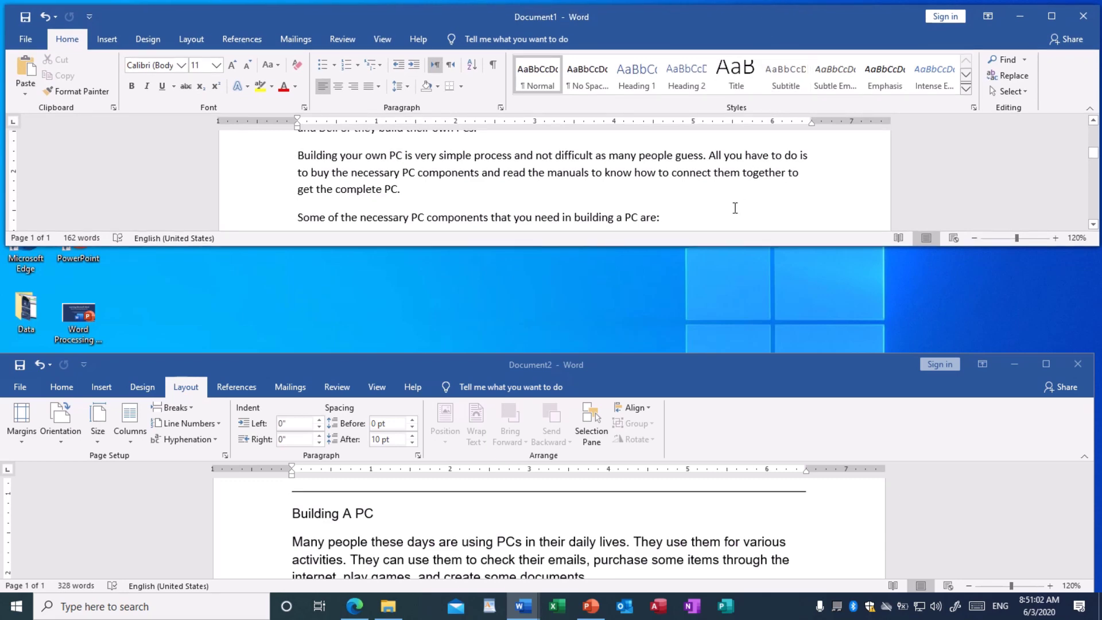
drag(722, 251, 686, 511)
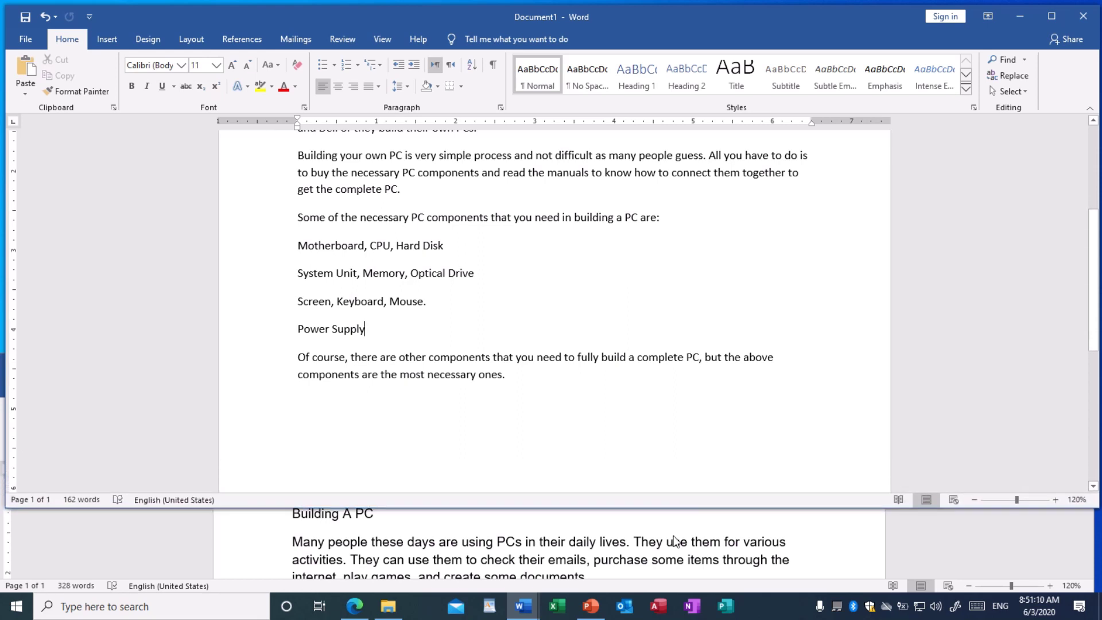
scroll(677, 534, down, 8)
scroll(676, 544, down, 5)
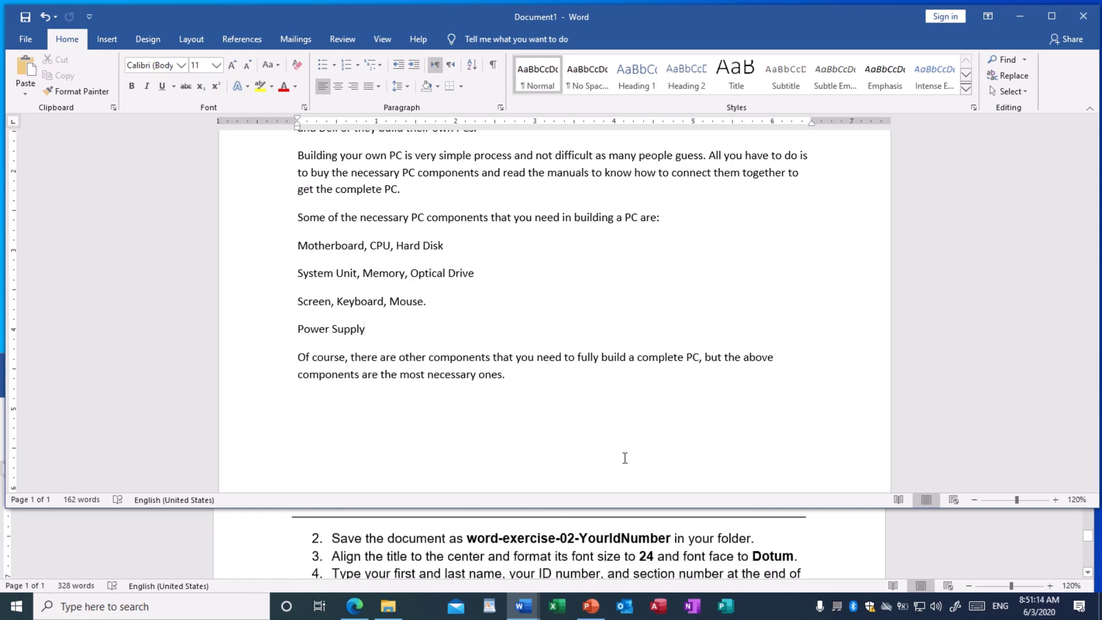
scroll(617, 297, up, 5)
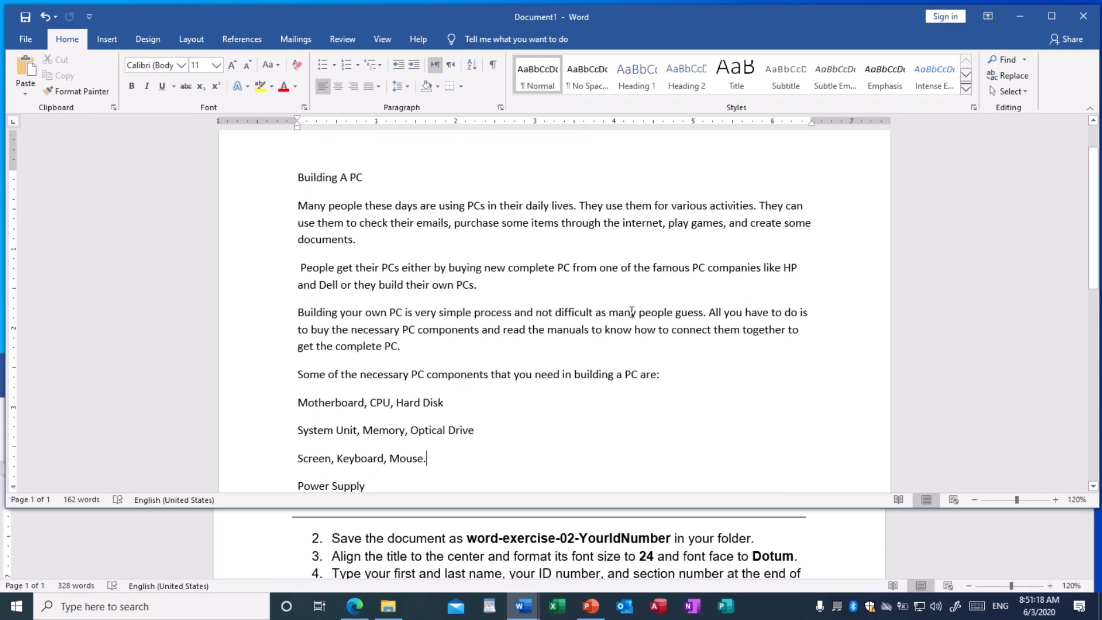
scroll(632, 312, up, 1)
scroll(622, 316, down, 3)
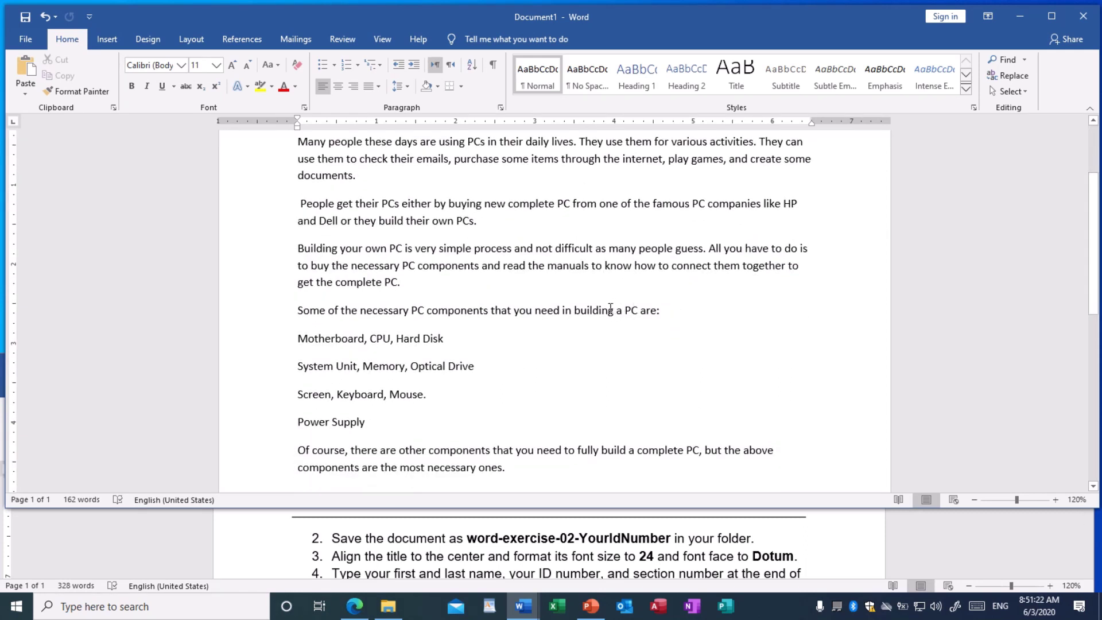
scroll(610, 308, down, 2)
scroll(596, 318, up, 3)
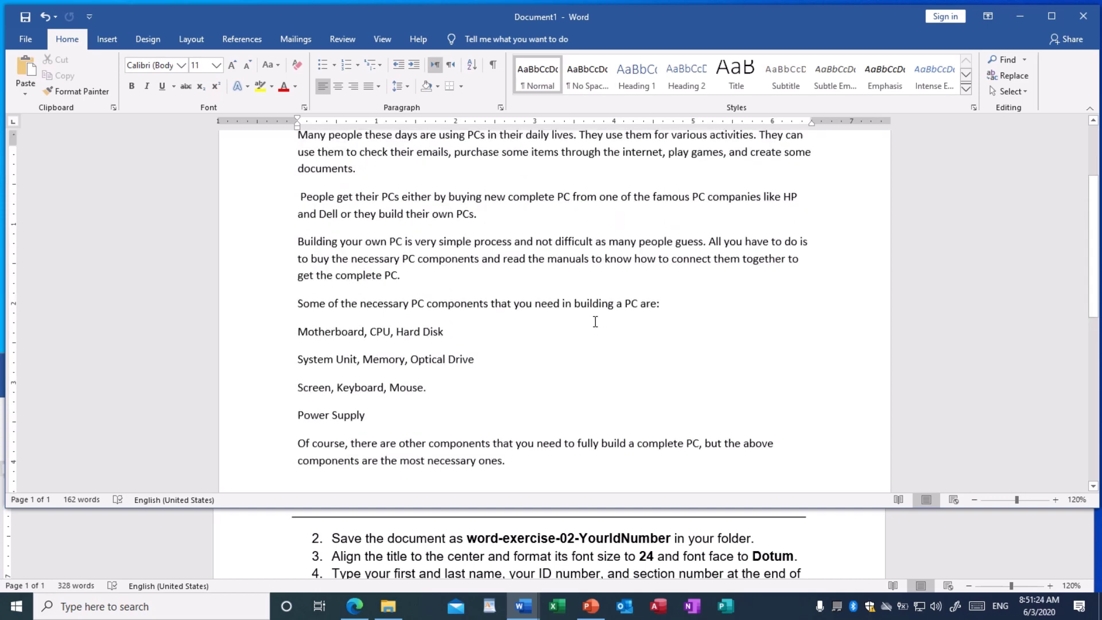
scroll(595, 321, down, 2)
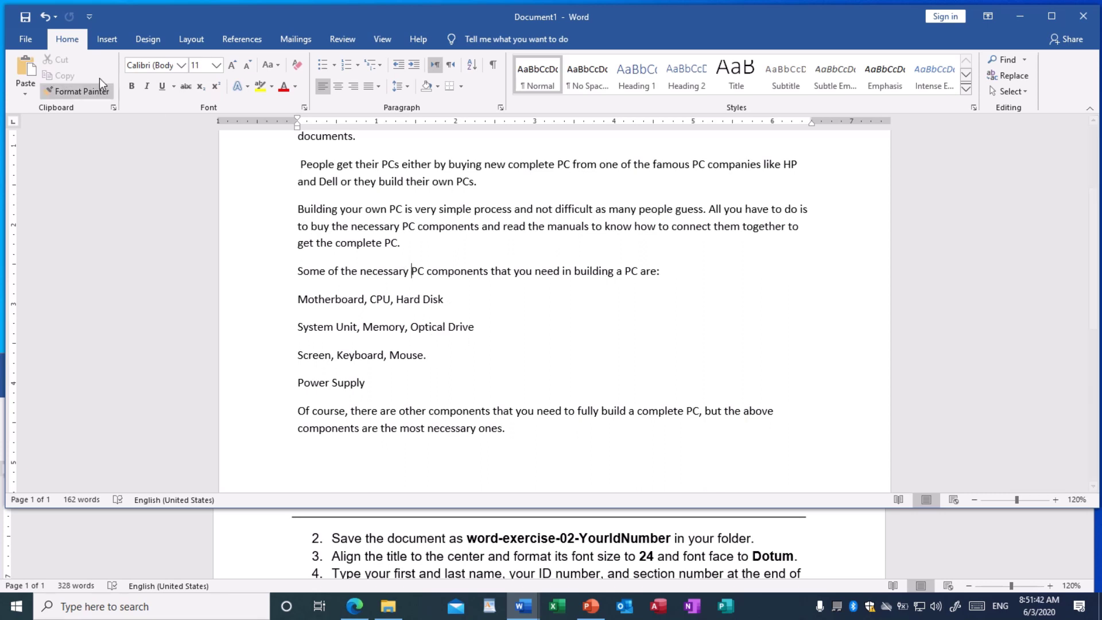
Start Save As and choose the Documents folder as the save location
click(26, 40)
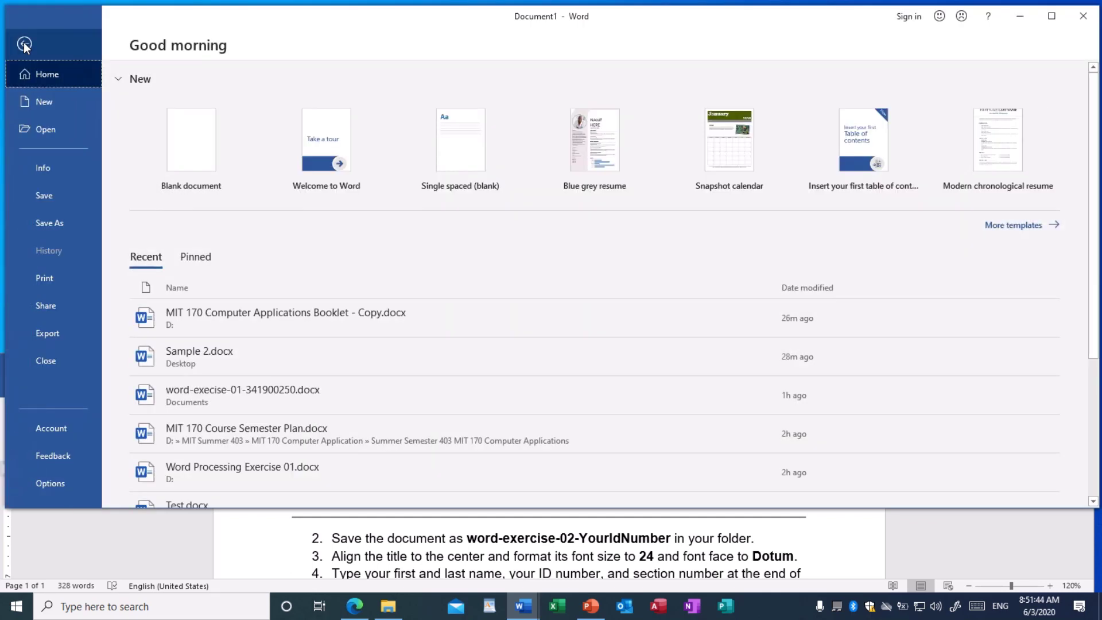
click(54, 221)
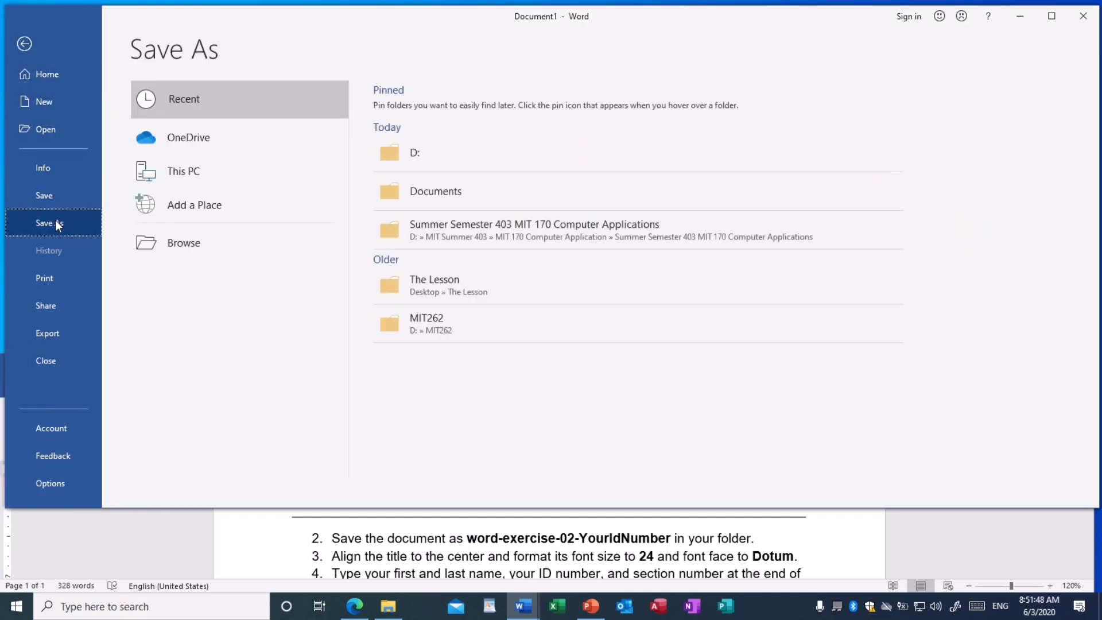
click(167, 250)
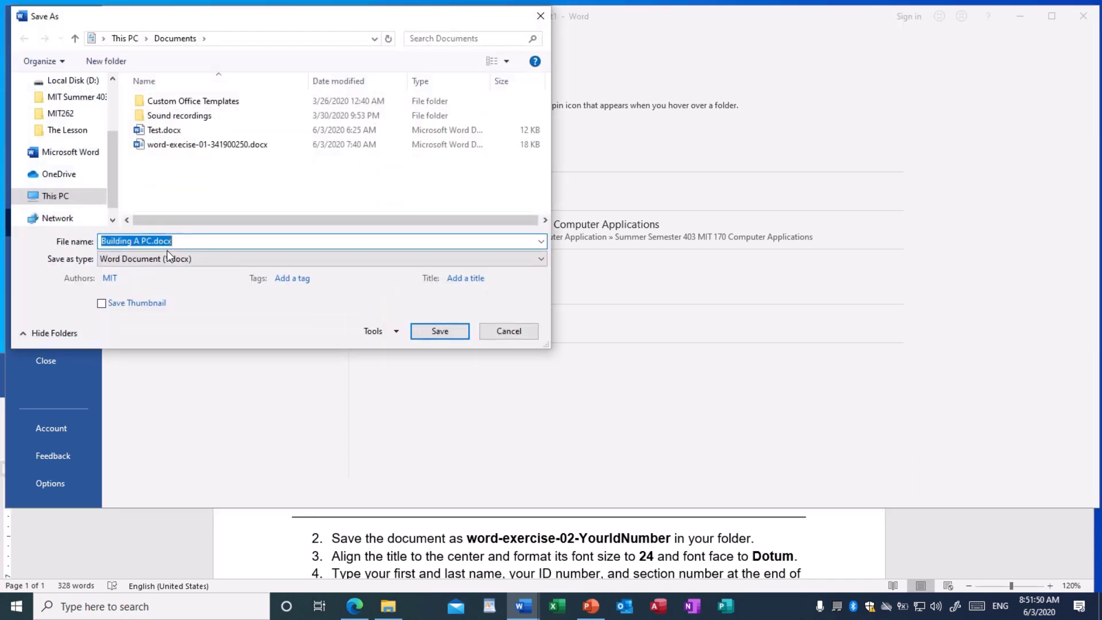
drag(230, 21, 374, 63)
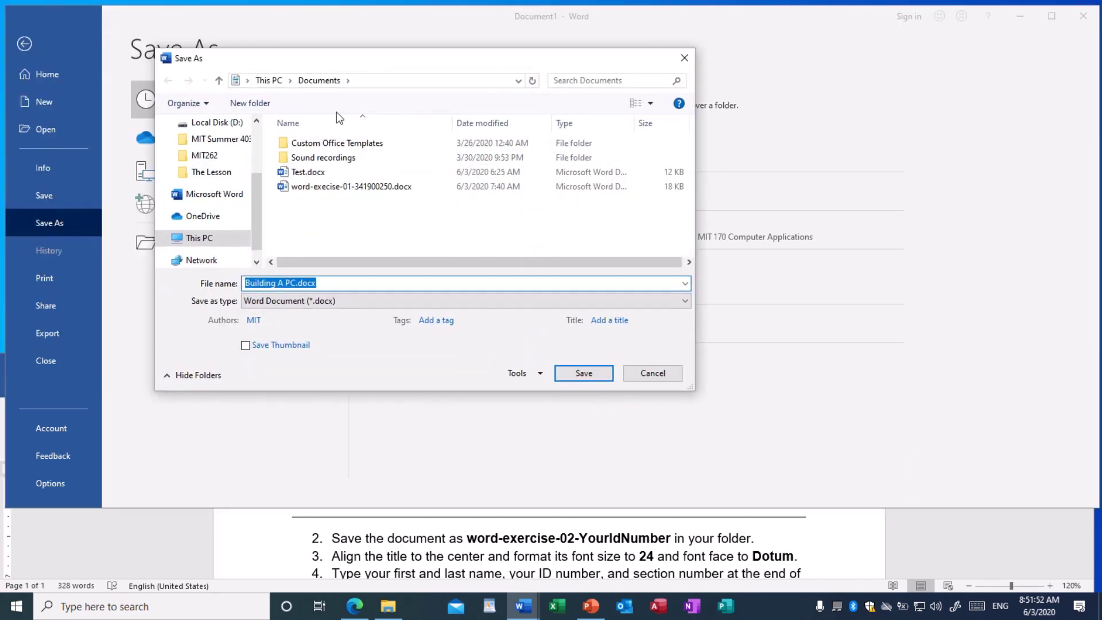
scroll(258, 199, up, 1)
drag(258, 199, 255, 164)
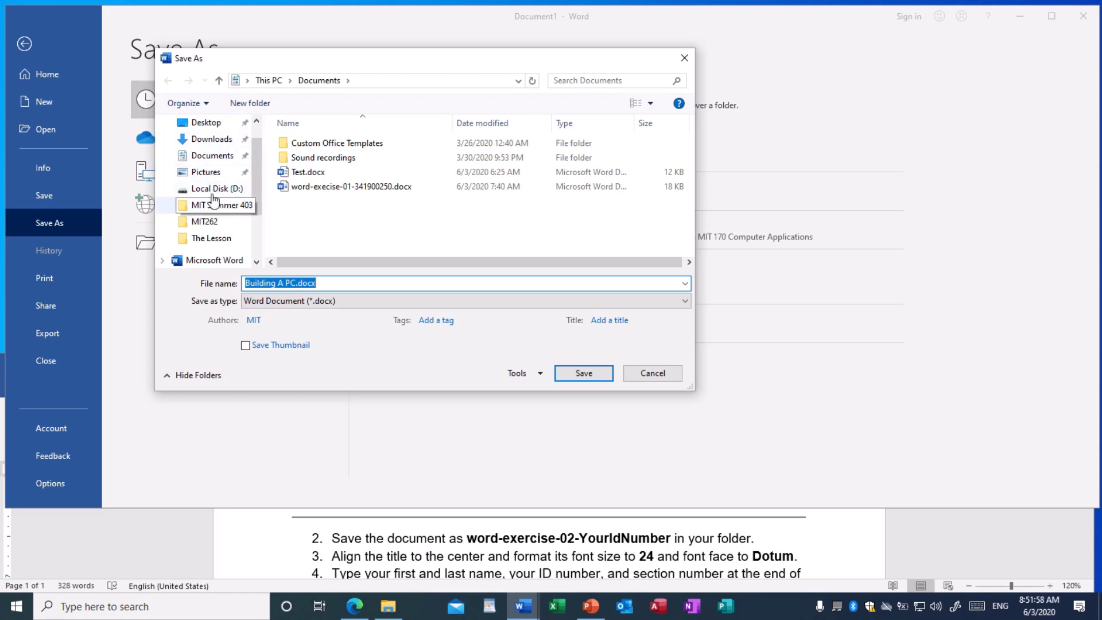
click(211, 161)
Change the file name's exercise number from 01 to 02 and save it
click(323, 282)
double_click(321, 283)
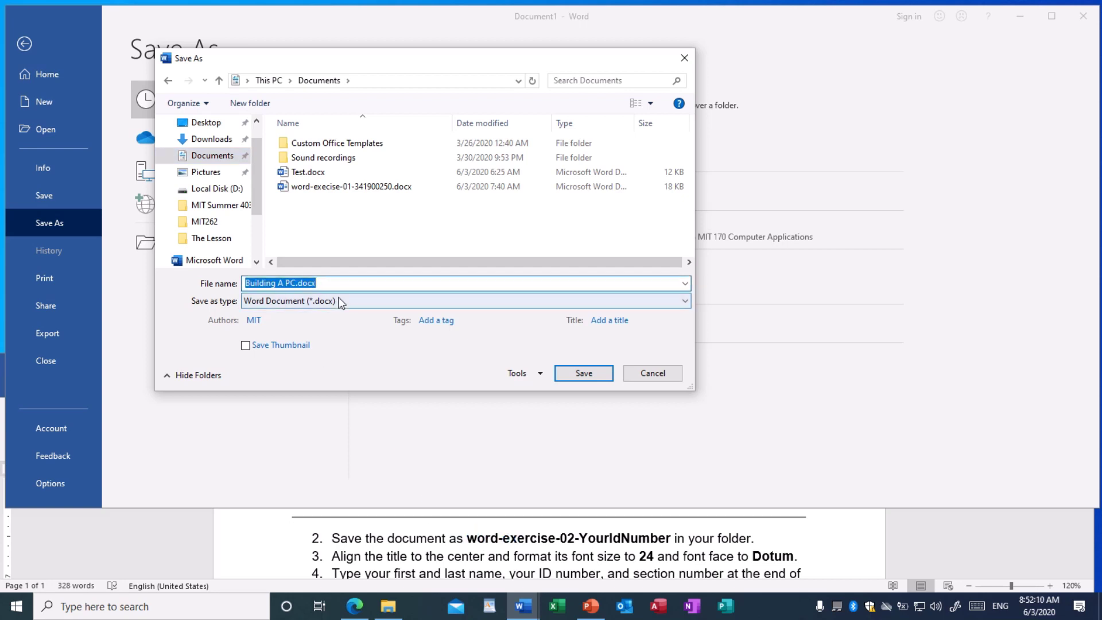
text(w)
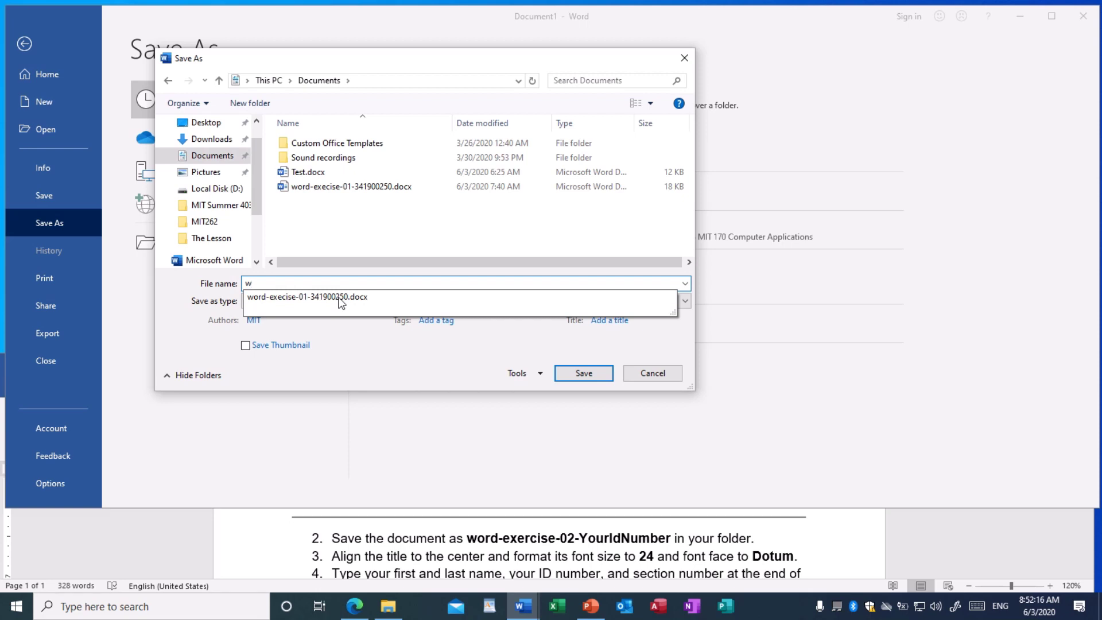
key(Down)
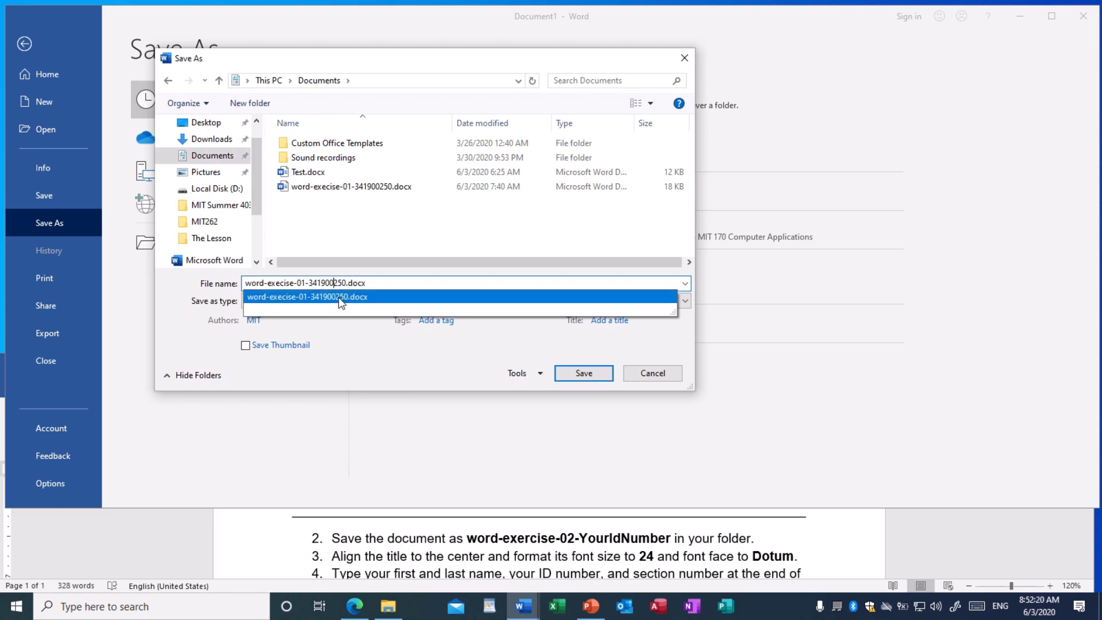
key(Delete)
text(2)
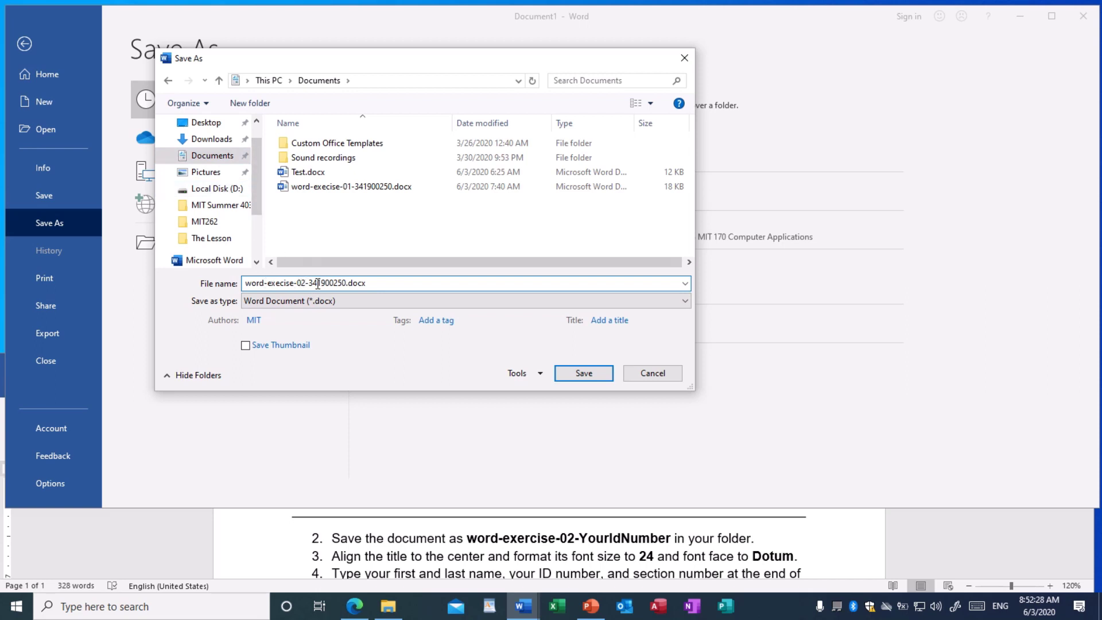
click(582, 372)
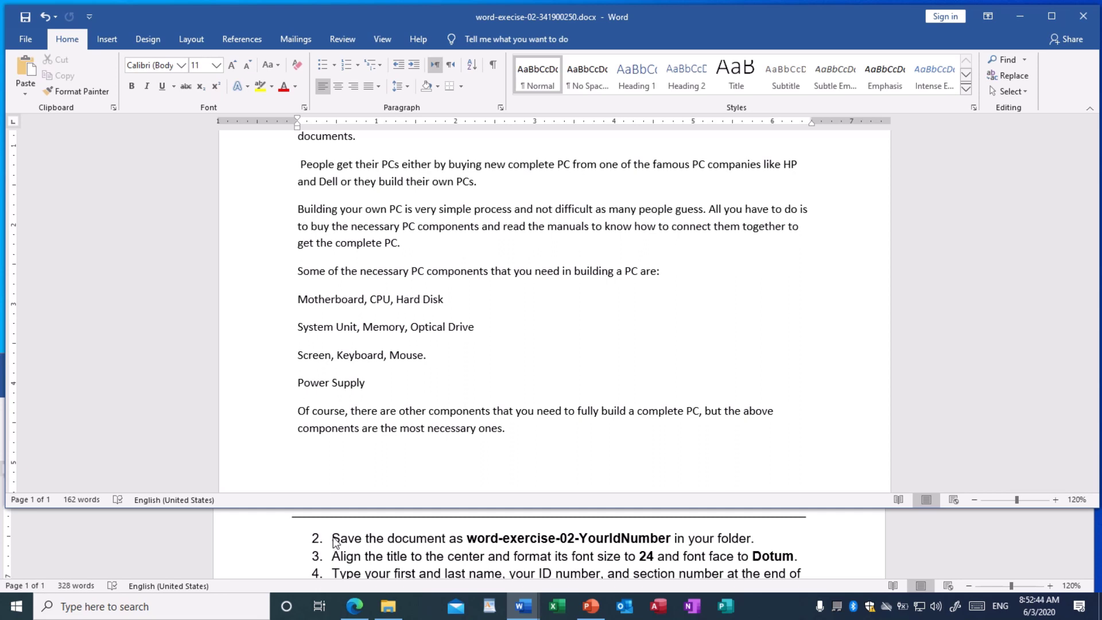
scroll(334, 546, down, 1)
scroll(335, 542, up, 1)
scroll(425, 333, up, 3)
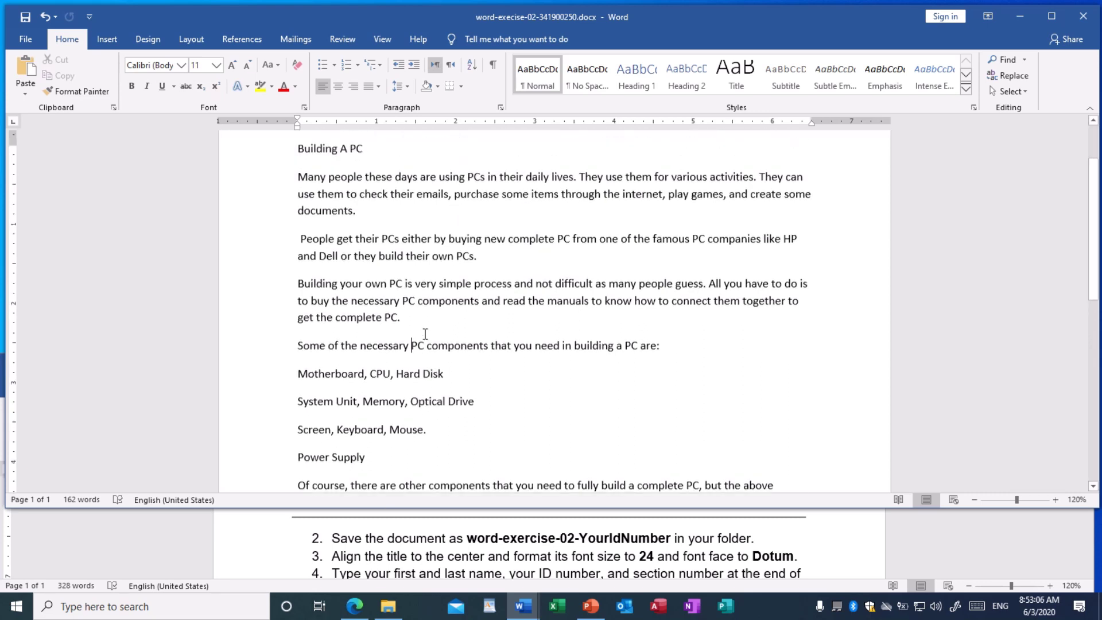
scroll(360, 267, up, 1)
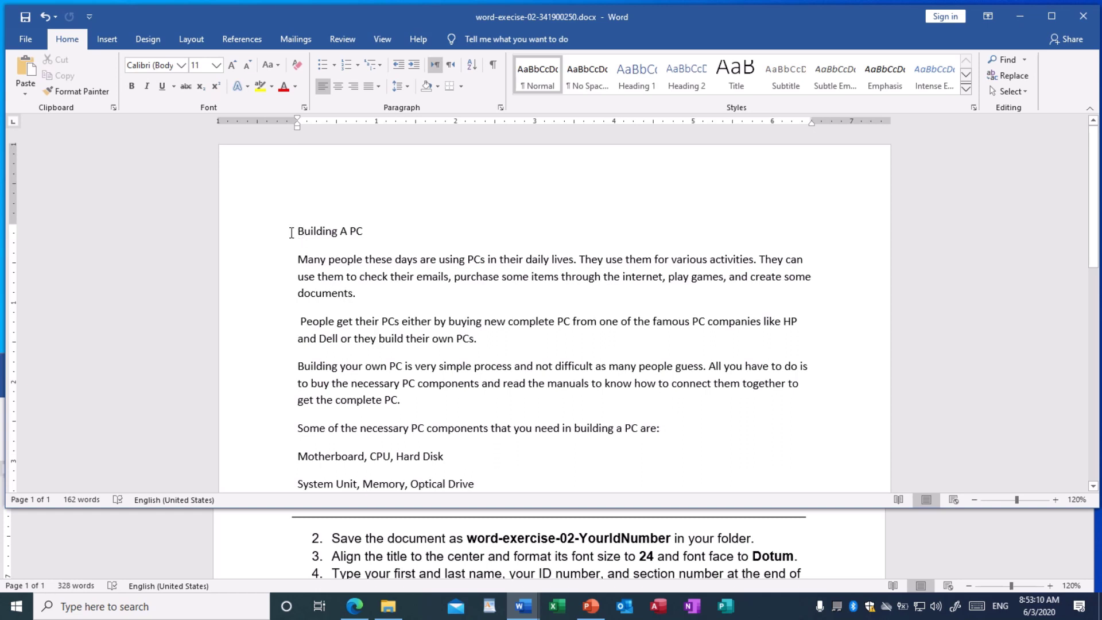
Center the Building A PC title and set it to 24 pt
drag(320, 230, 367, 230)
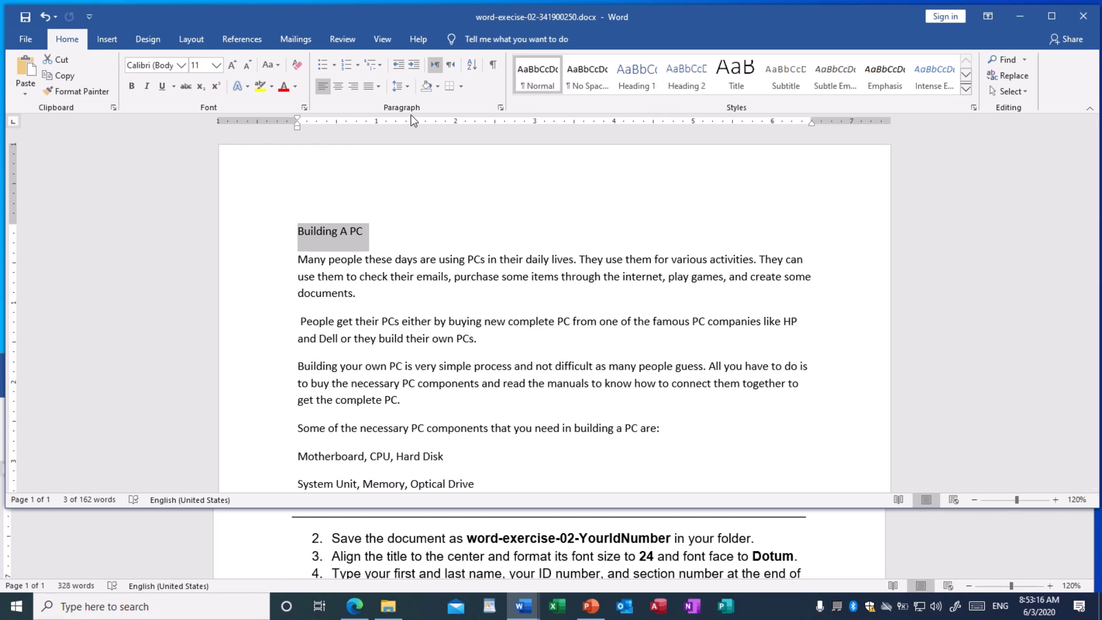
click(338, 88)
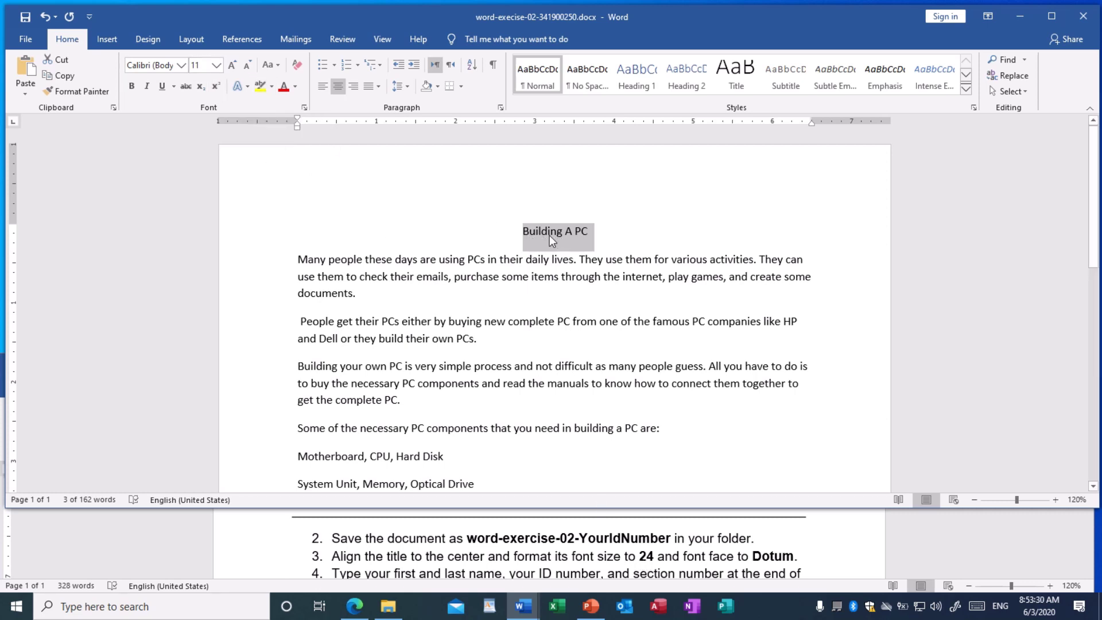
click(216, 67)
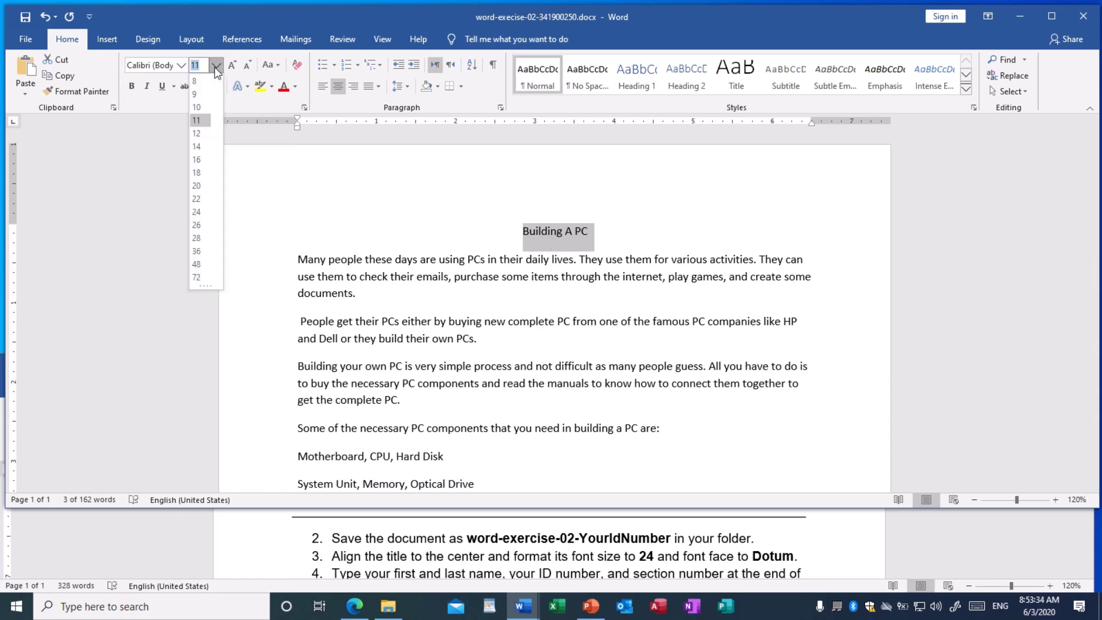
click(199, 212)
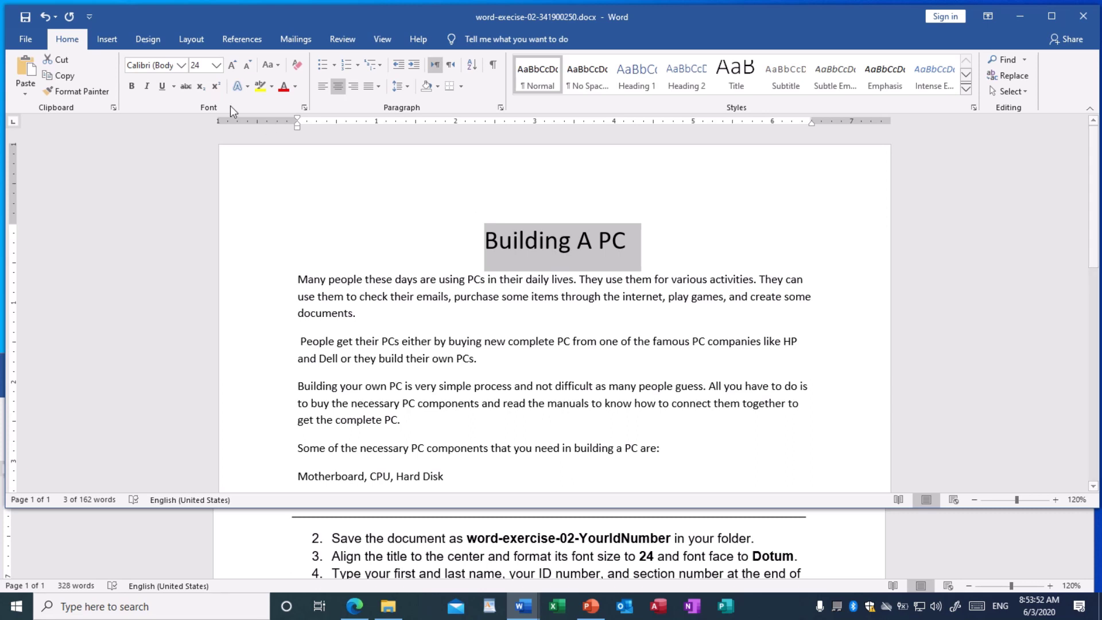
Set the title's font to Dotum
click(181, 65)
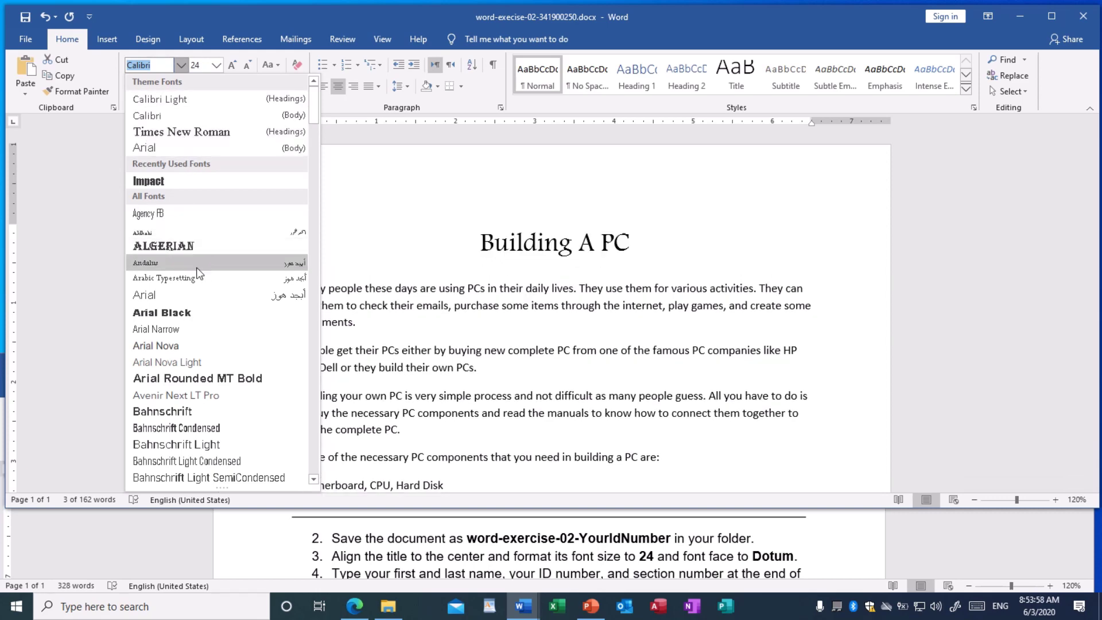
scroll(211, 308, down, 5)
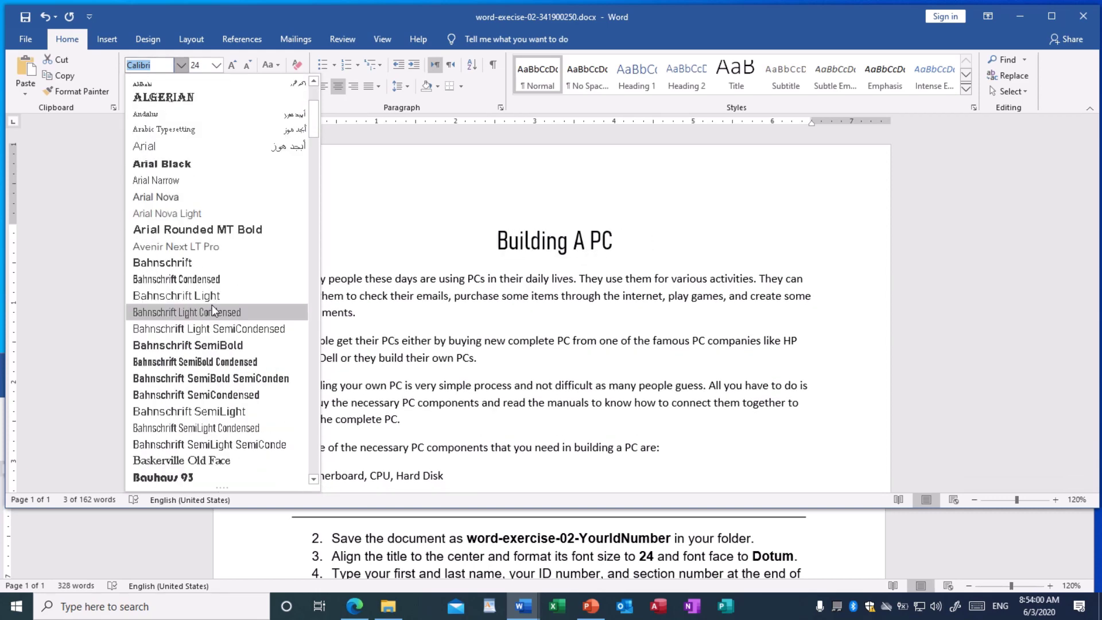
scroll(211, 310, down, 4)
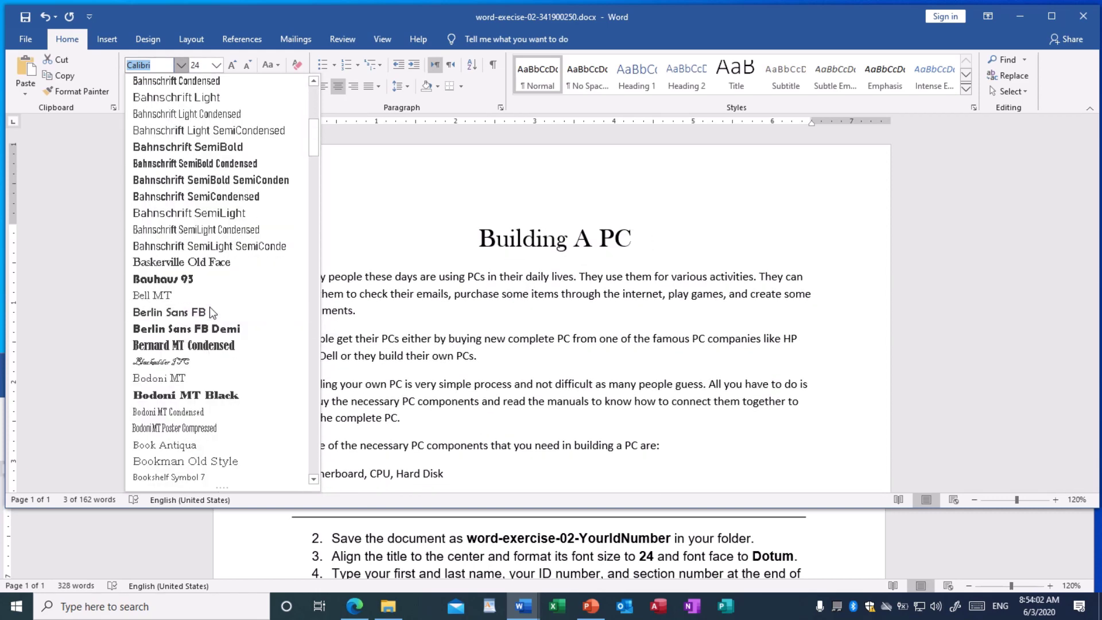
scroll(210, 310, down, 7)
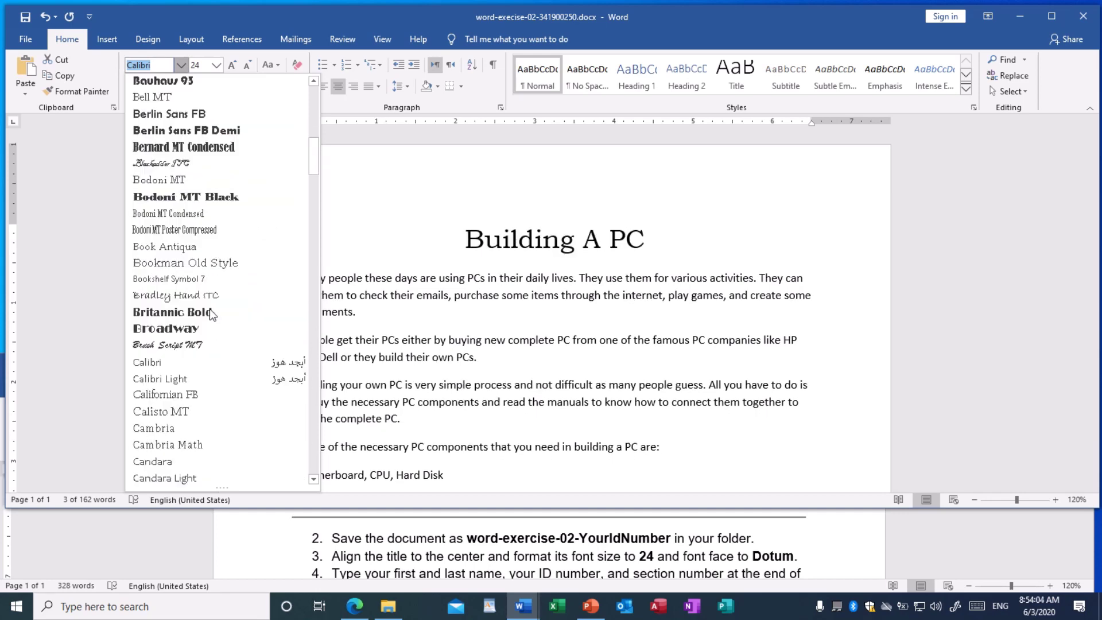
scroll(209, 310, down, 5)
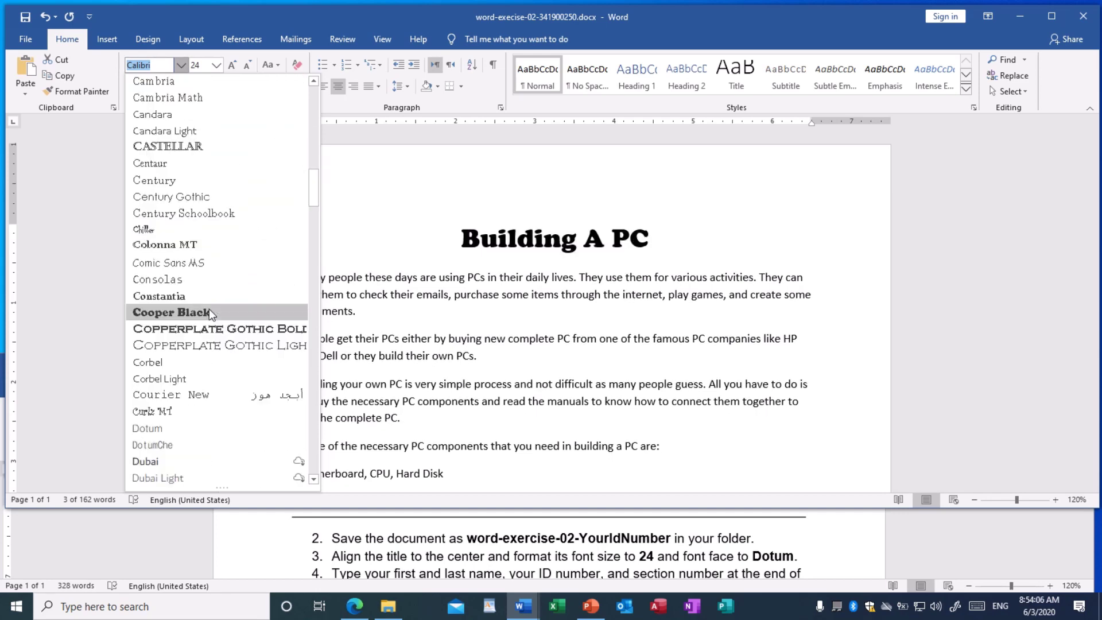
scroll(209, 308, down, 1)
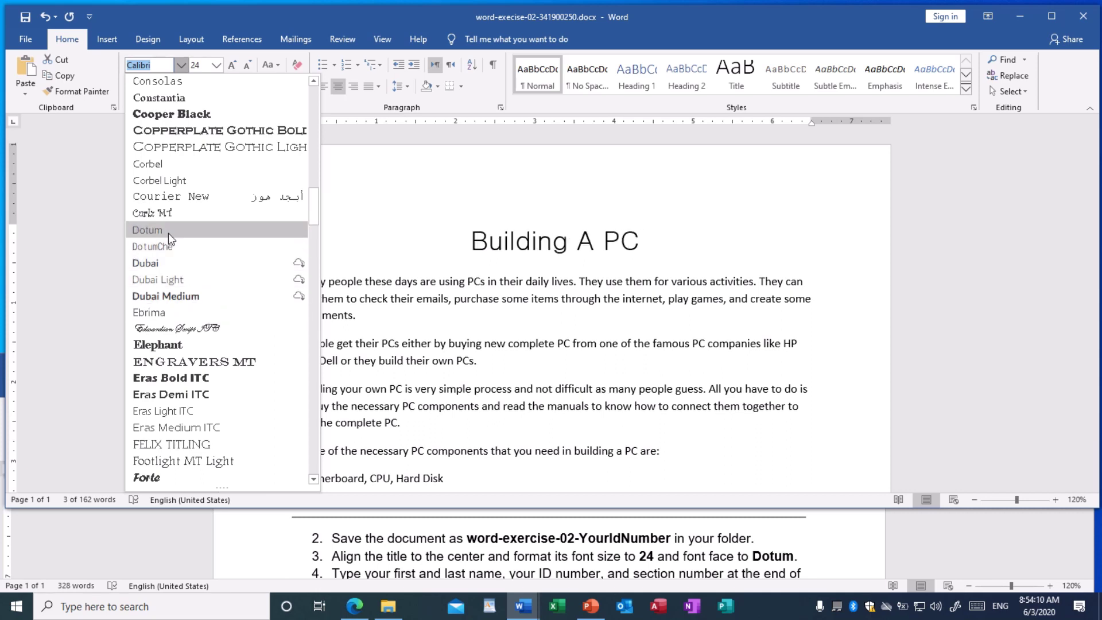
click(148, 230)
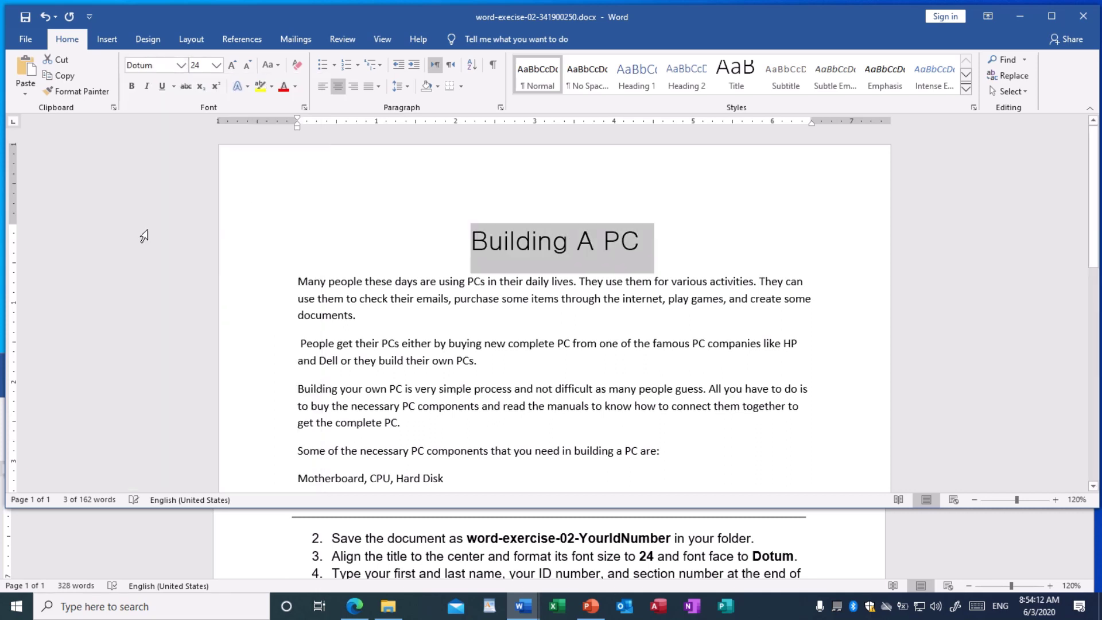
click(709, 261)
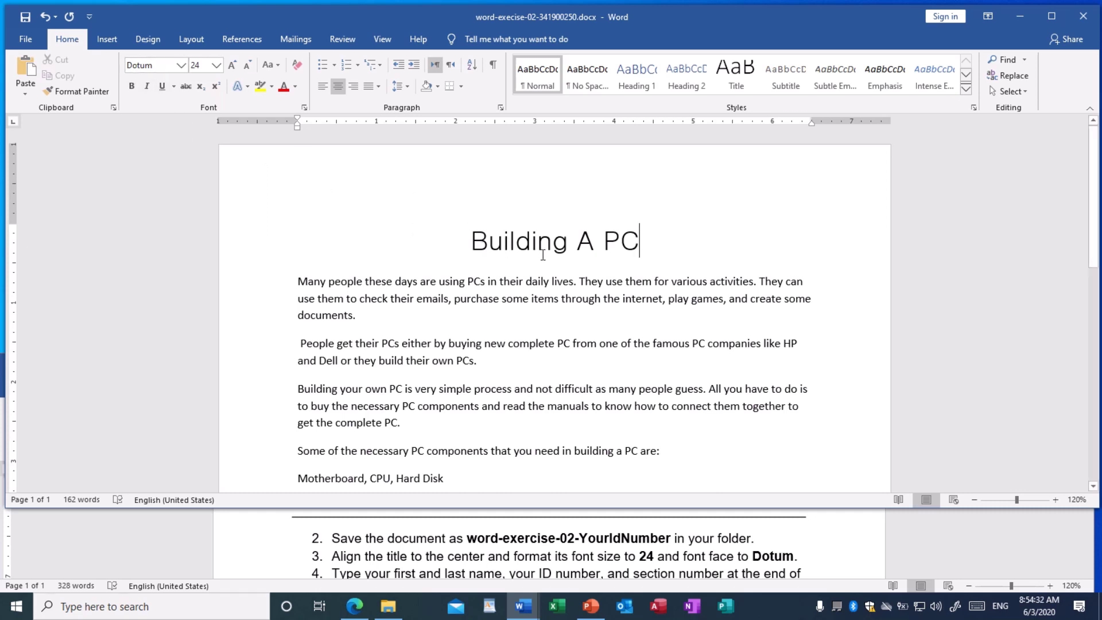
Save the document and scroll down to its closing paragraph
click(26, 19)
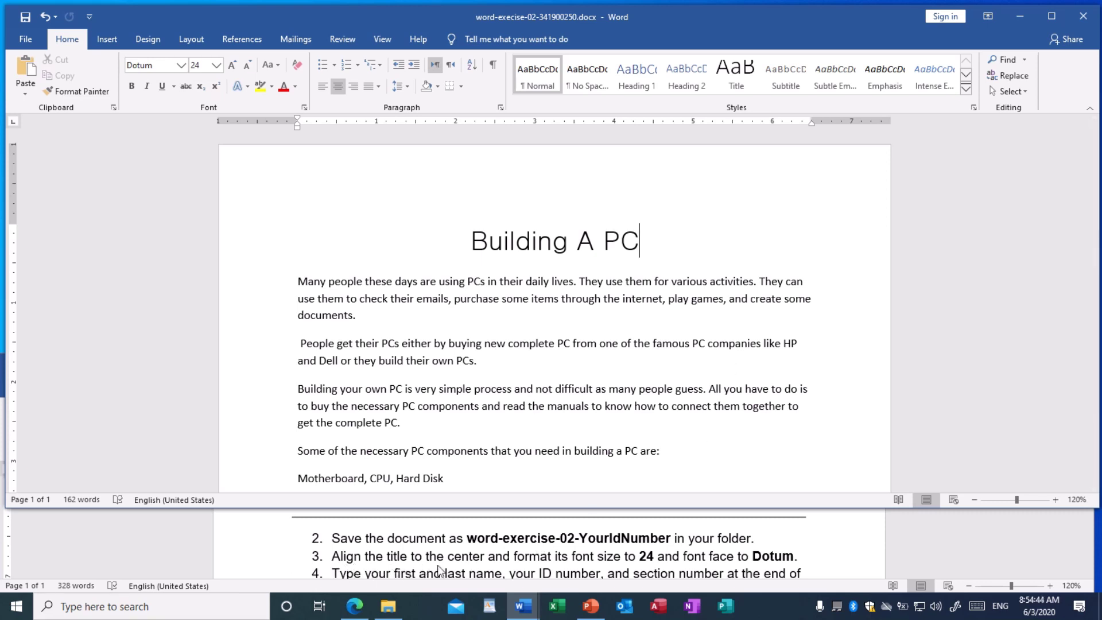
scroll(474, 565, down, 1)
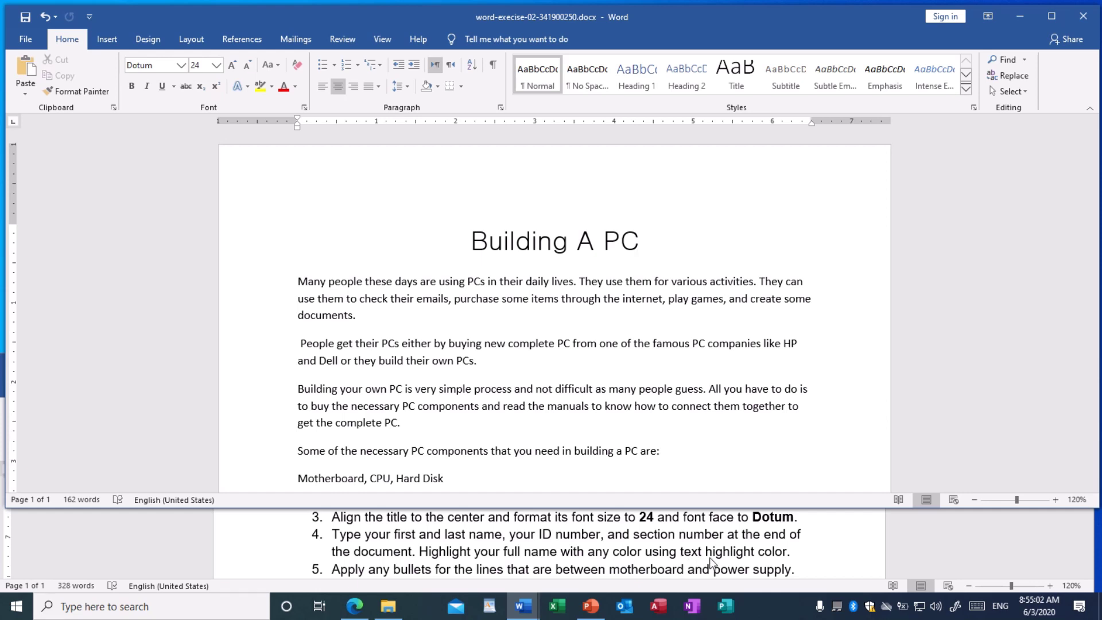
scroll(552, 420, down, 1)
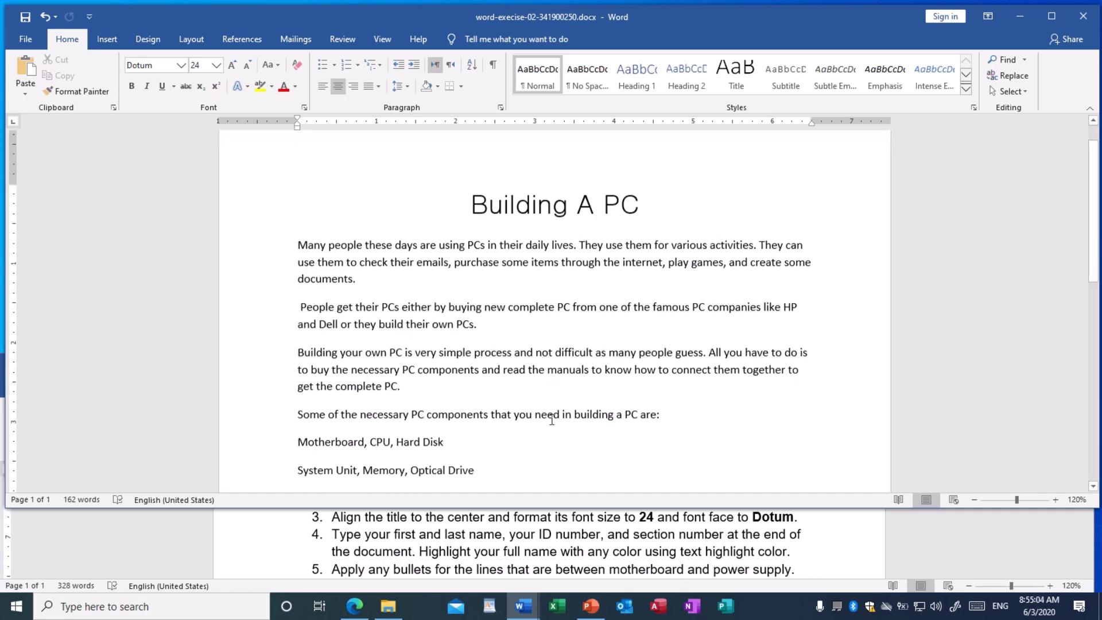
scroll(552, 421, down, 3)
scroll(548, 420, down, 1)
Add Student Name, Student ID and Section No lines below the last paragraph, filling in the student's name and ID
click(436, 365)
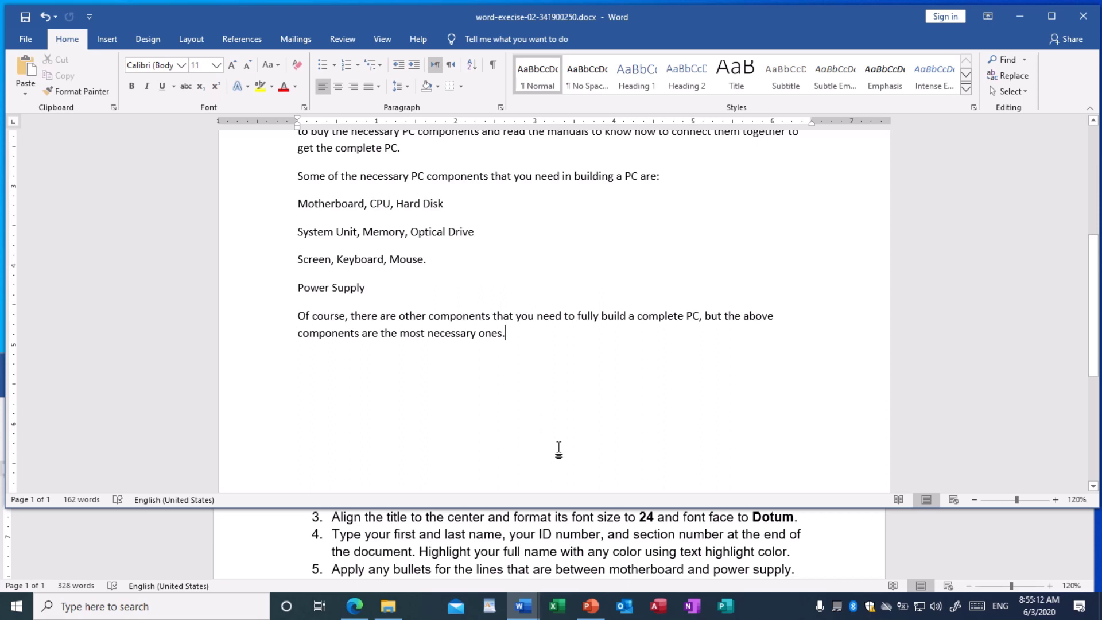
key(Return)
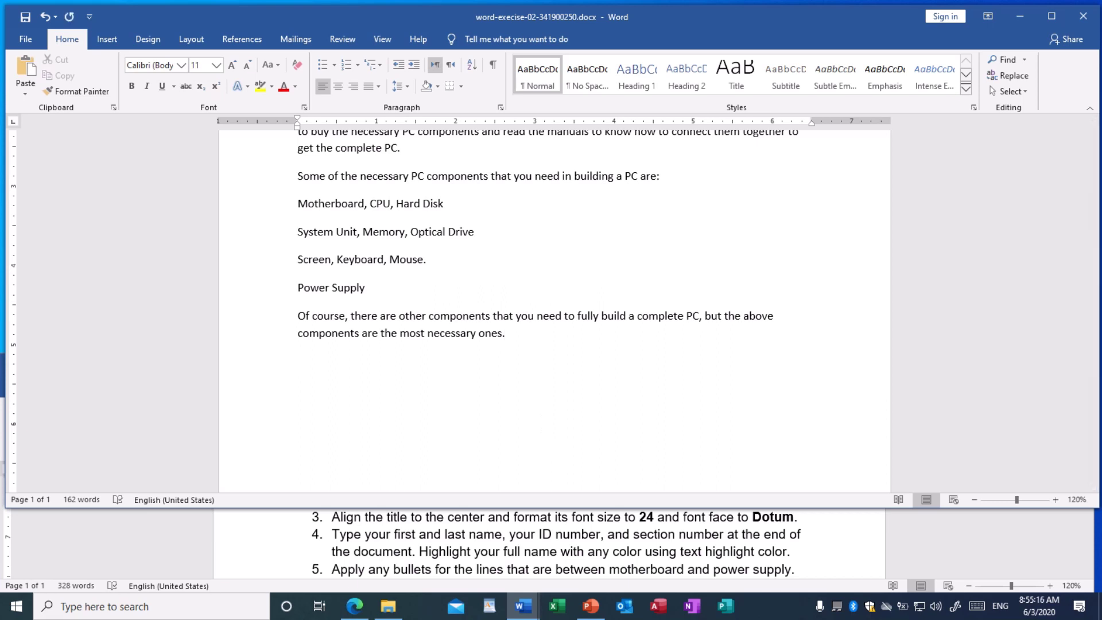
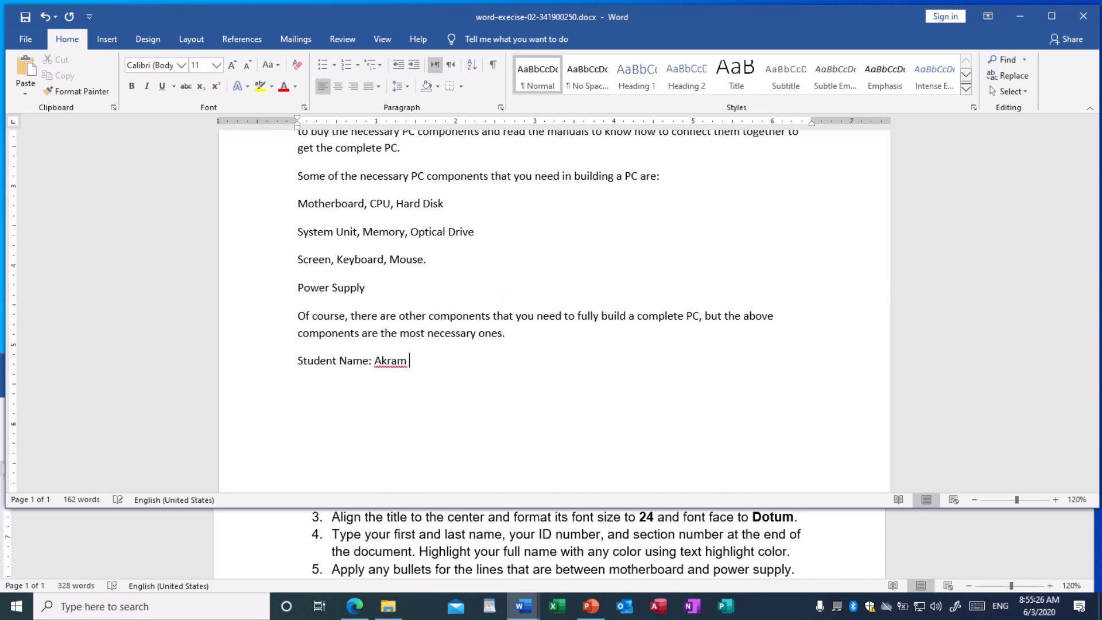
key(Return)
text(Student)
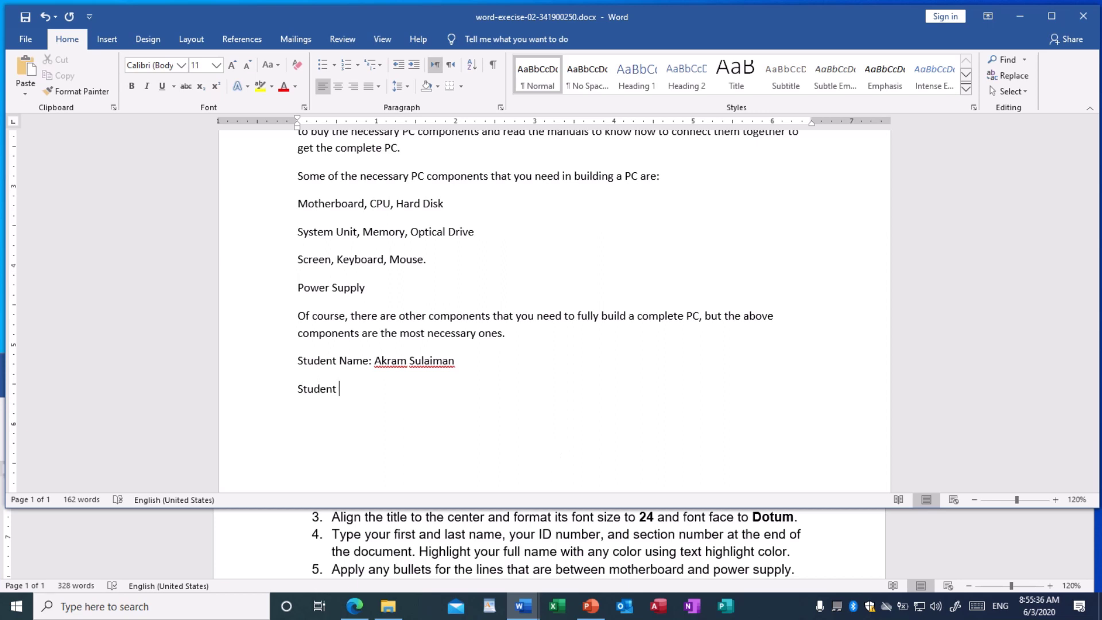
text( ID)
text(:)
text(S)
text(ec)
text(tion)
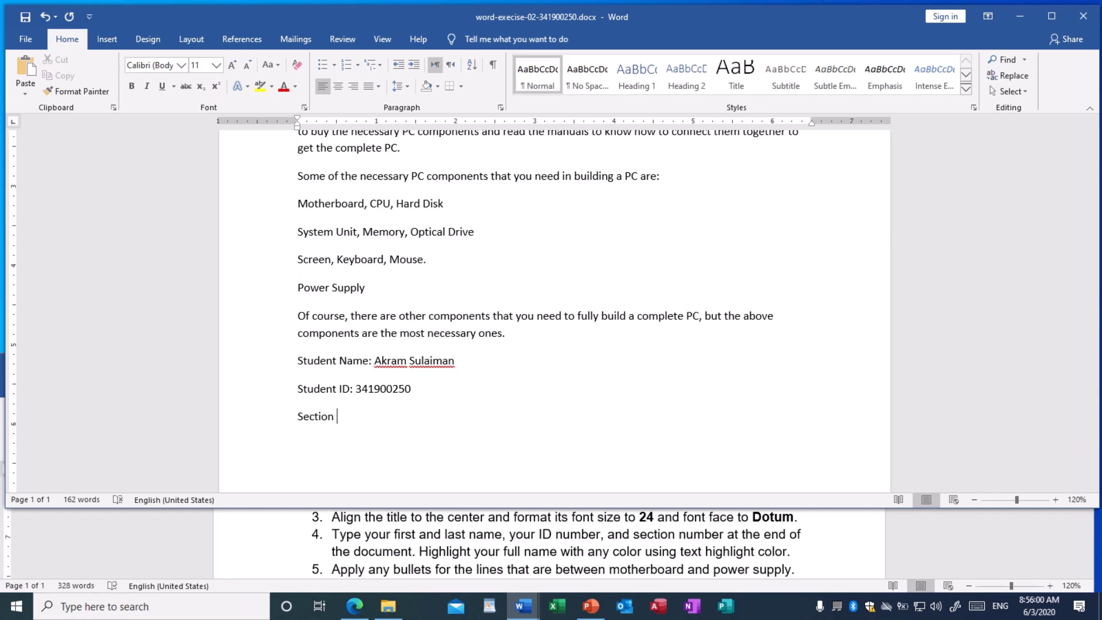
text( No: 3)
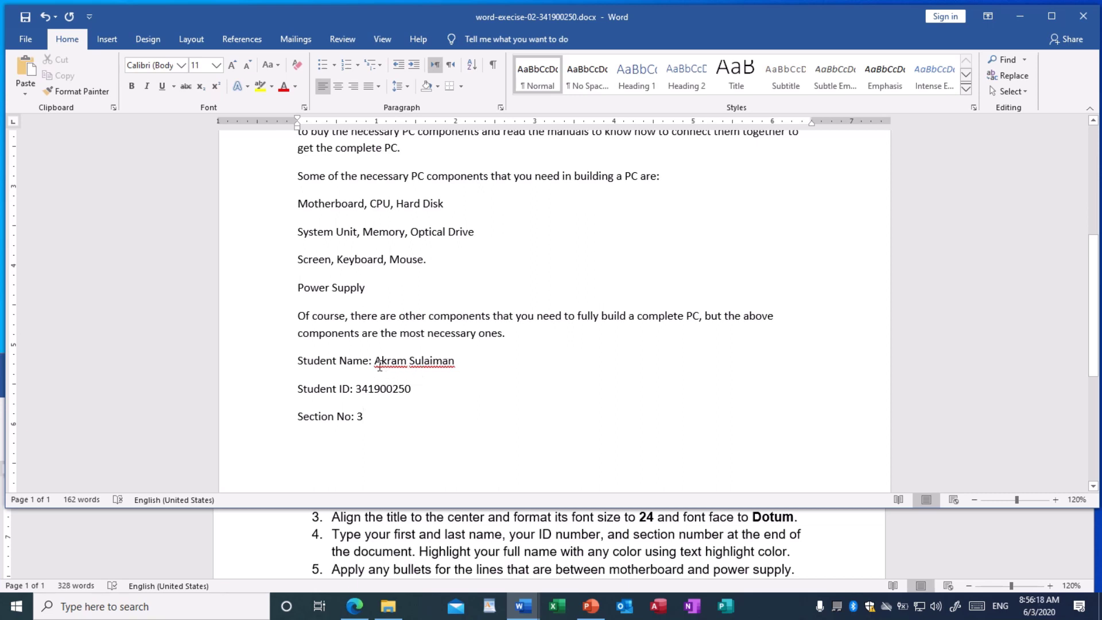
Ignore All spelling flags on the student's first name and surname
right_click(397, 362)
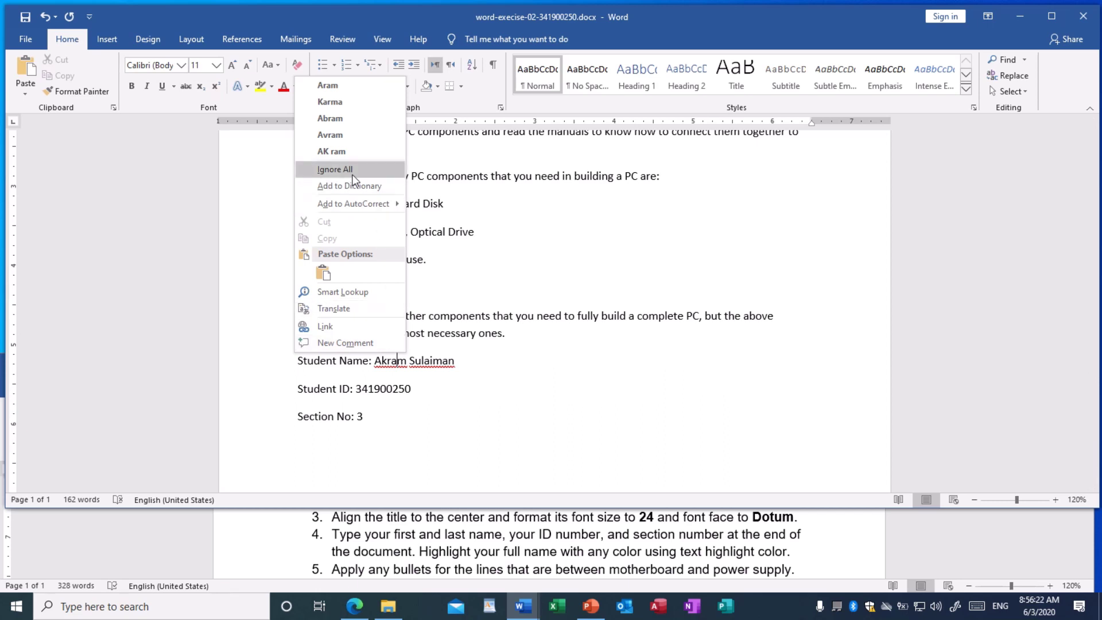
click(339, 169)
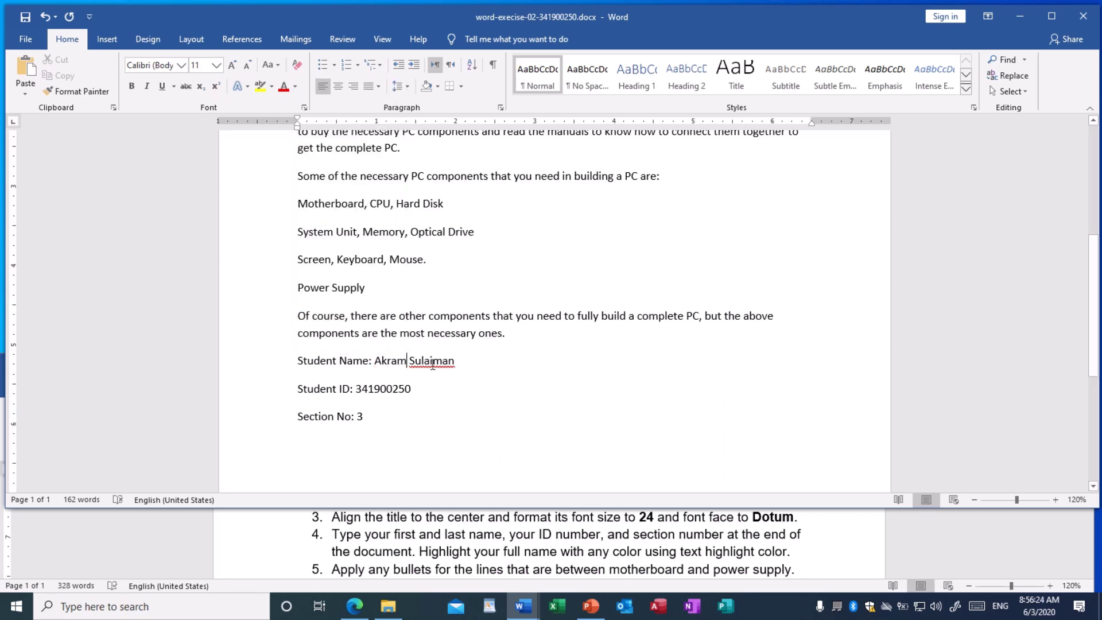
right_click(433, 363)
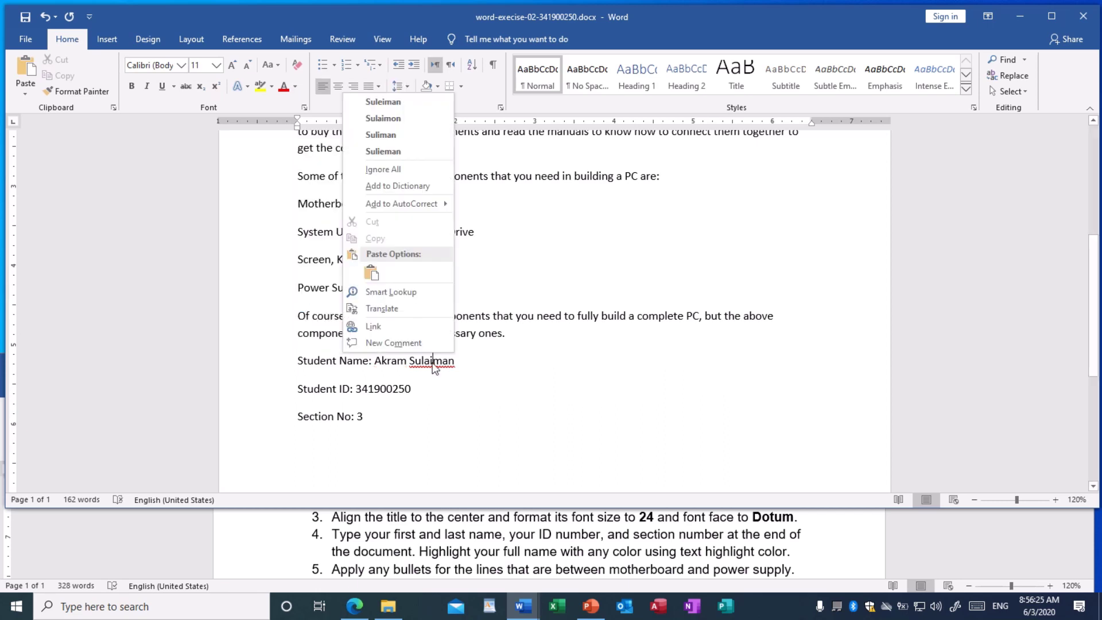
click(402, 171)
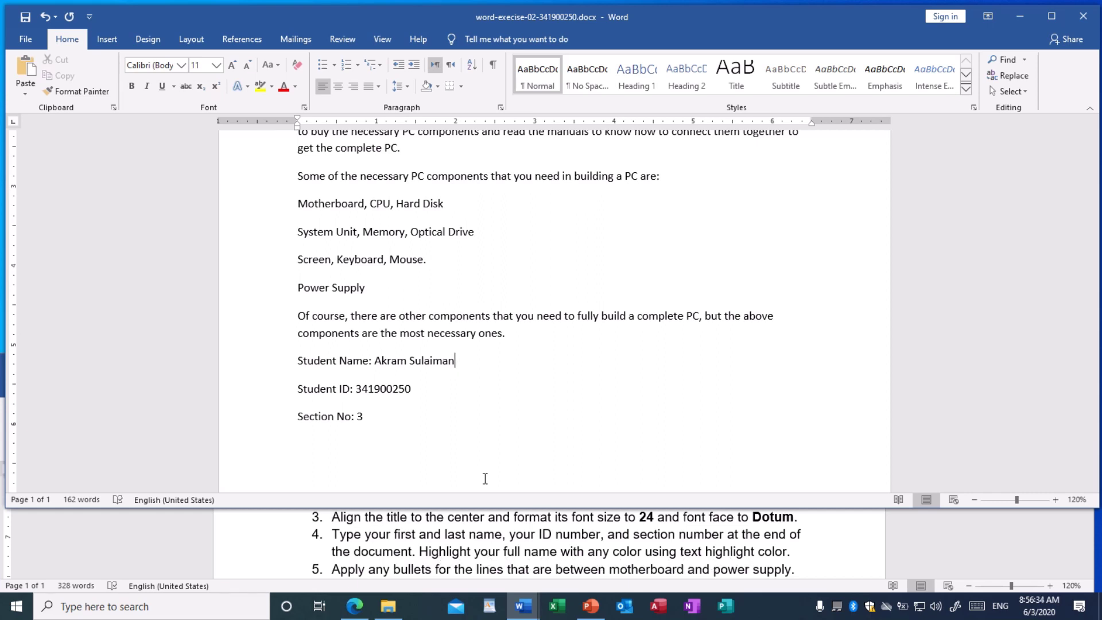
Highlight the student's full name in yellow
drag(375, 360, 436, 358)
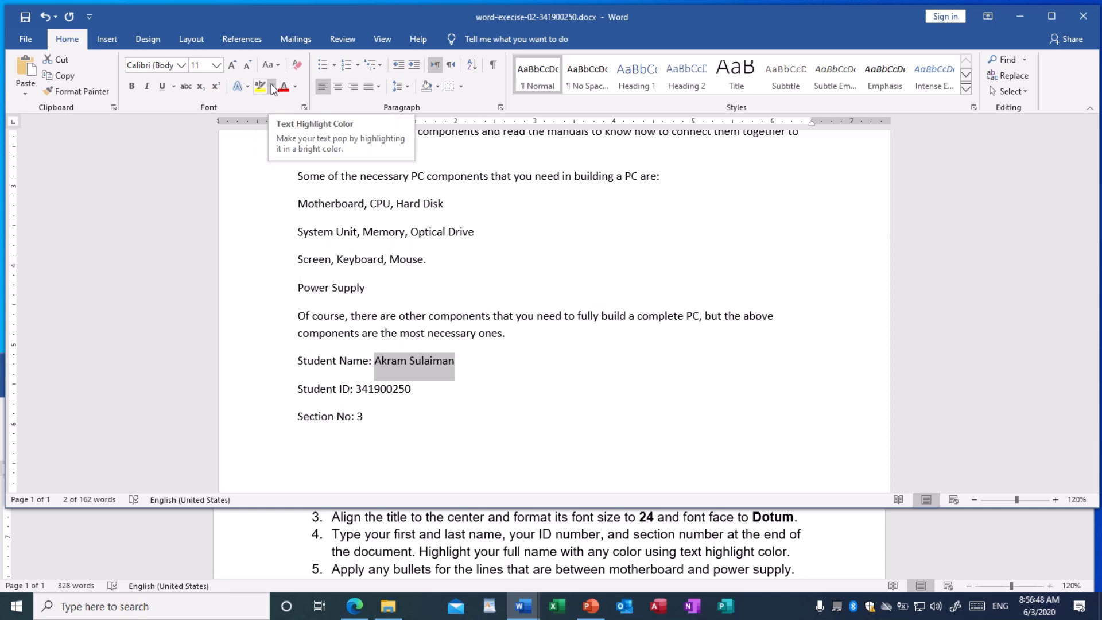
click(272, 87)
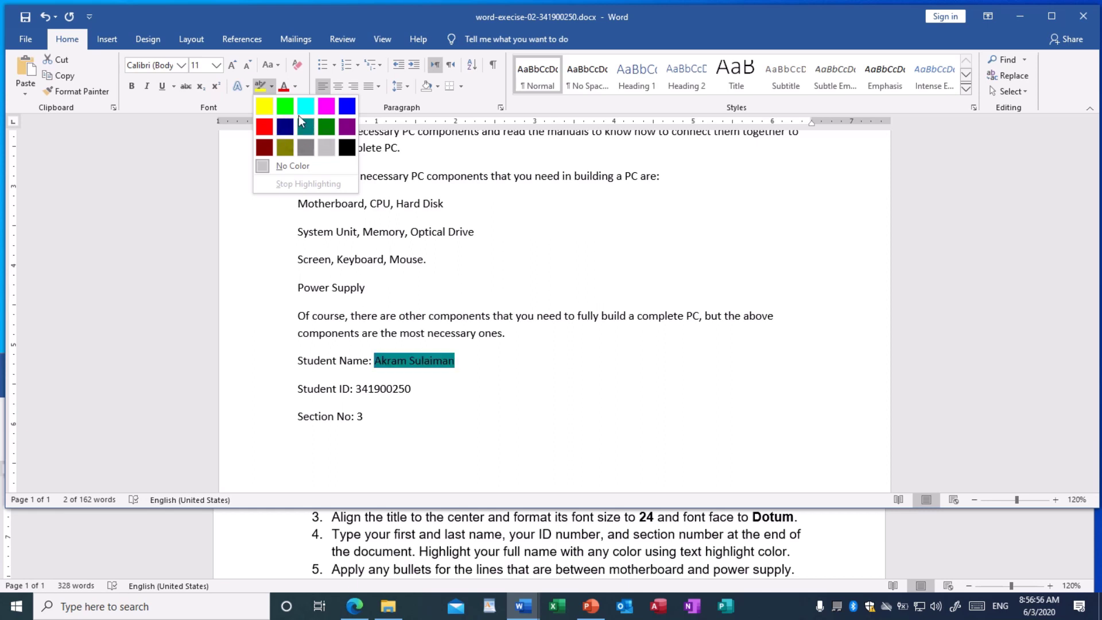
click(263, 107)
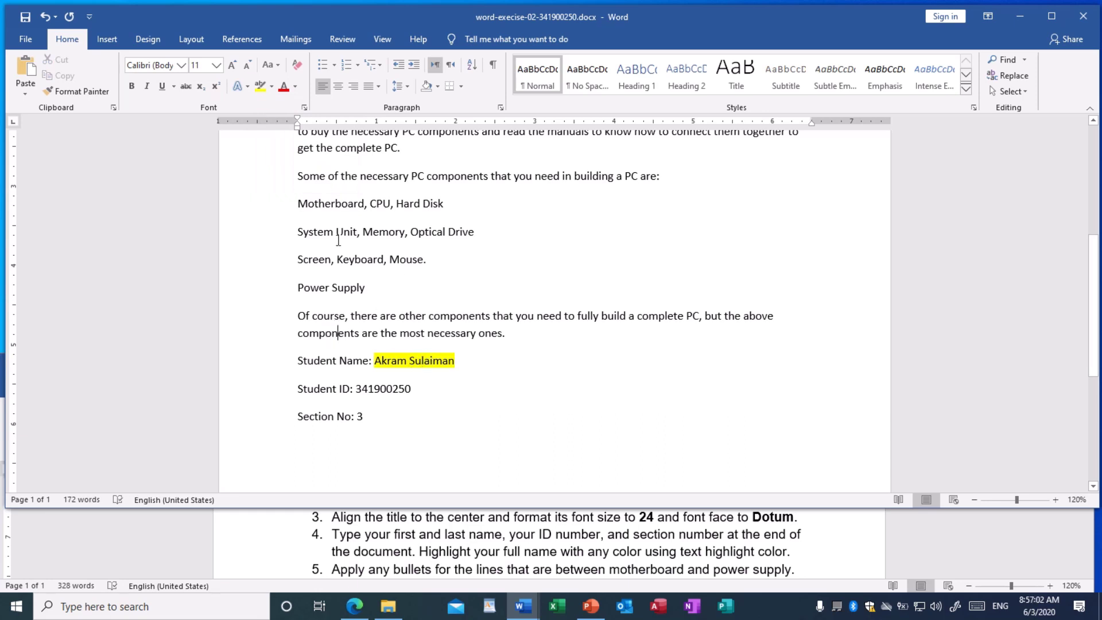
Dismiss the highlight colour palette and save the document
click(271, 86)
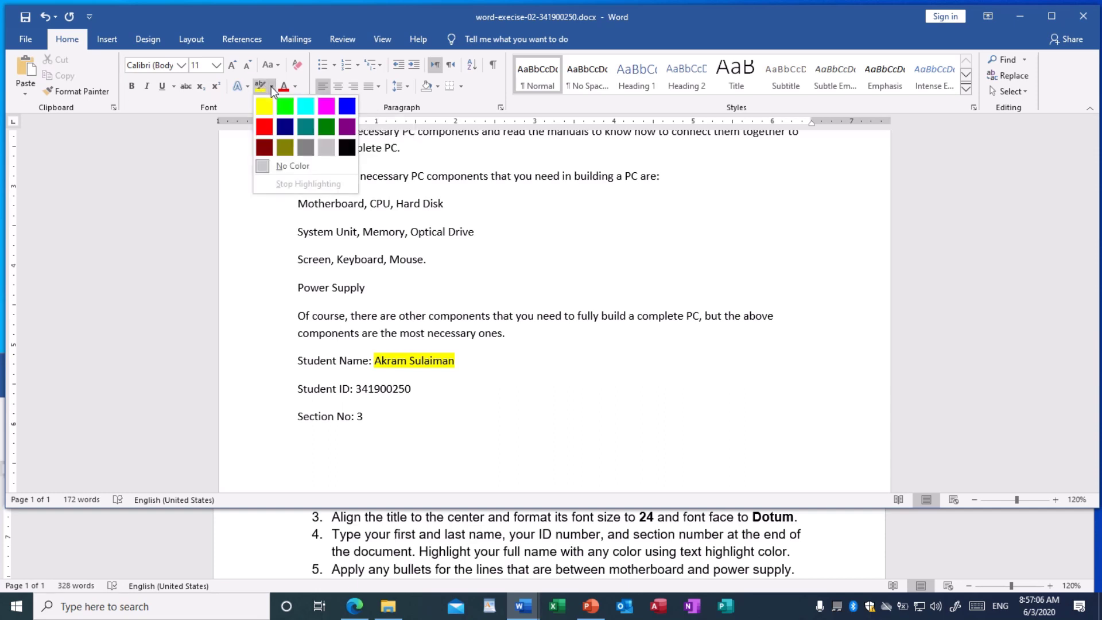
click(367, 240)
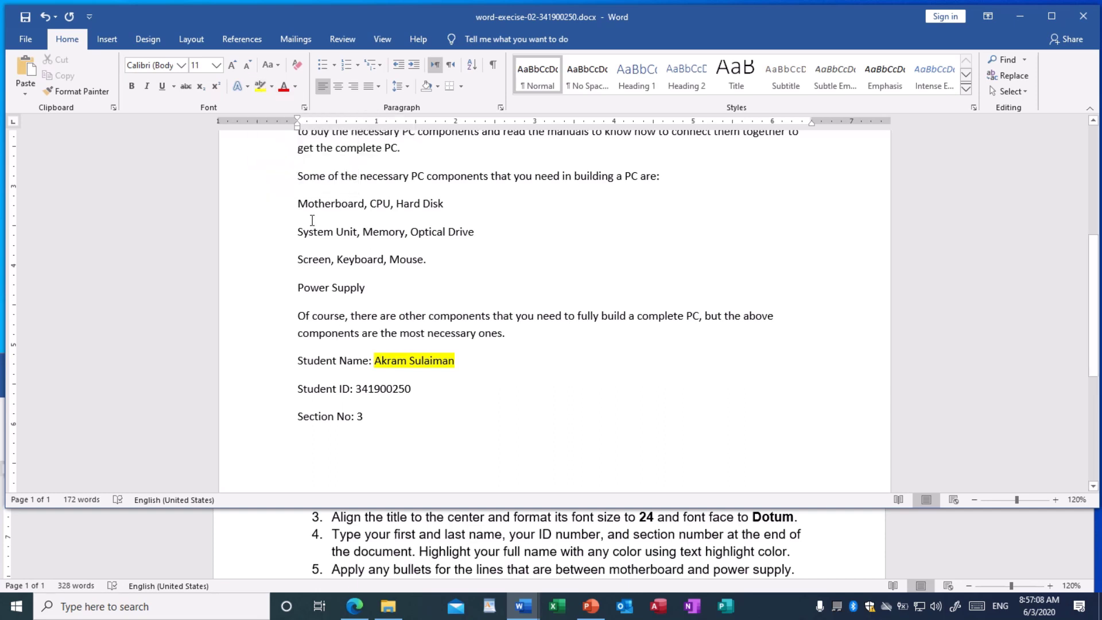
click(25, 20)
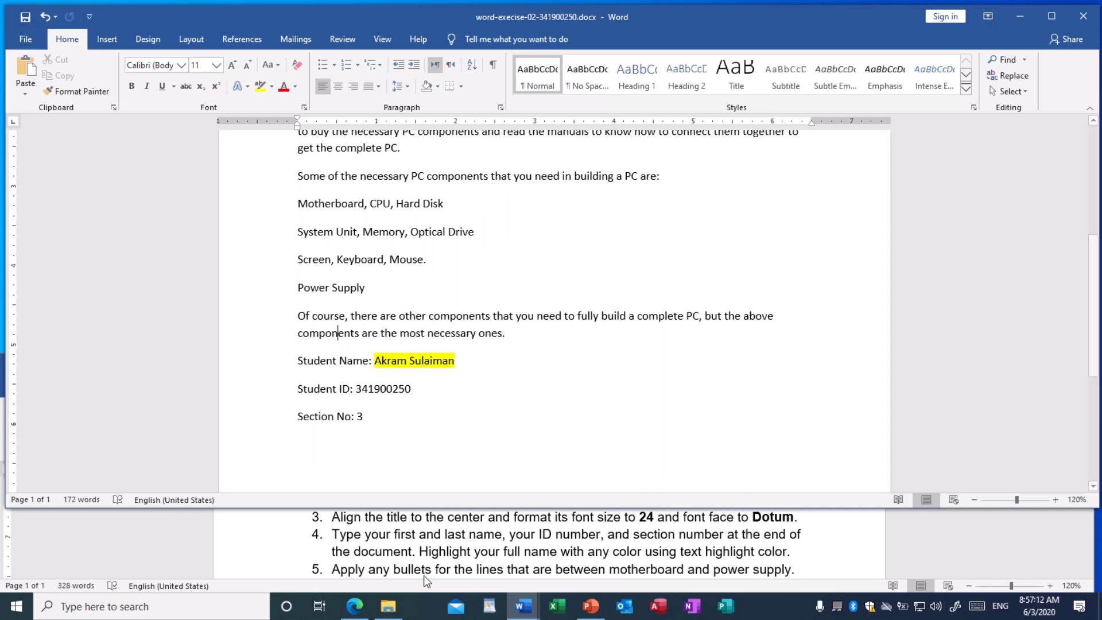
scroll(413, 552, down, 1)
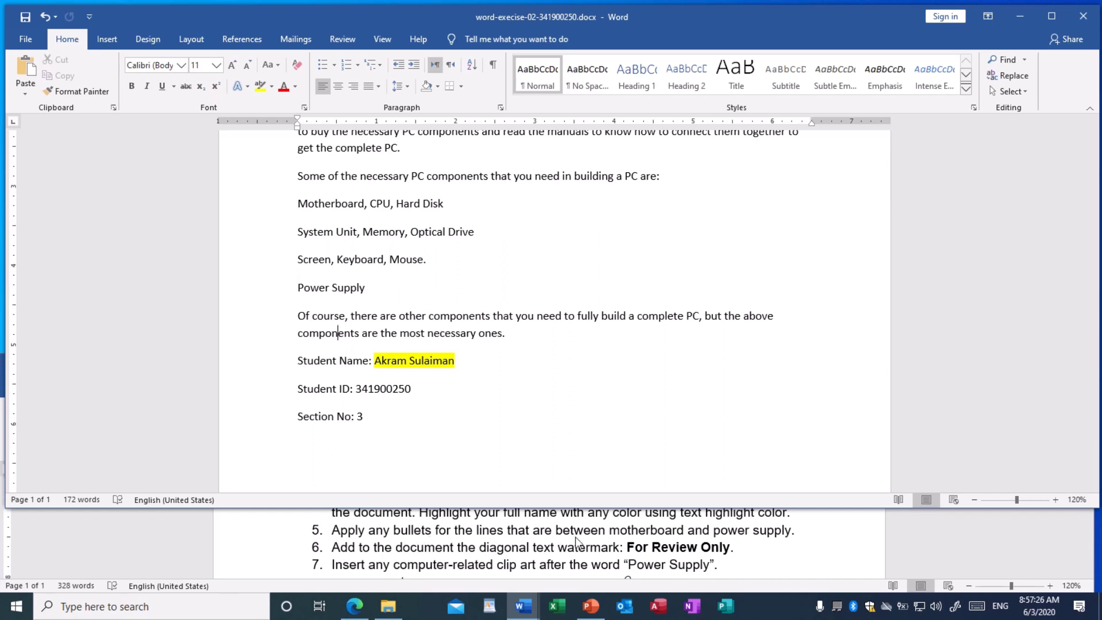
Apply diamond bullets to the four lines Motherboard through Power Supply
scroll(471, 343, up, 3)
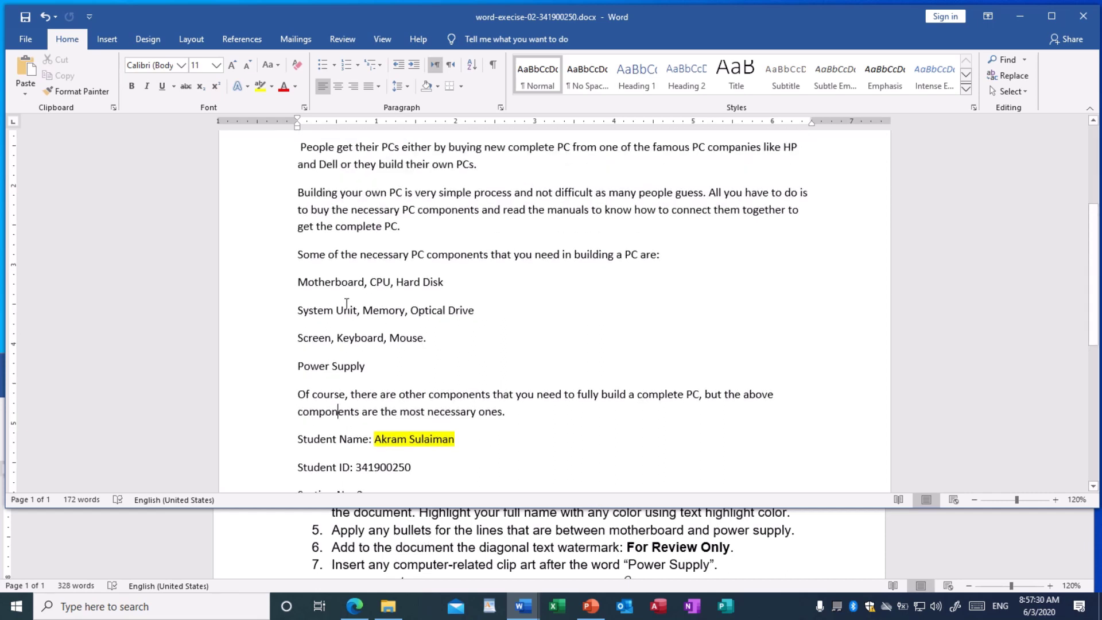
drag(299, 279, 363, 358)
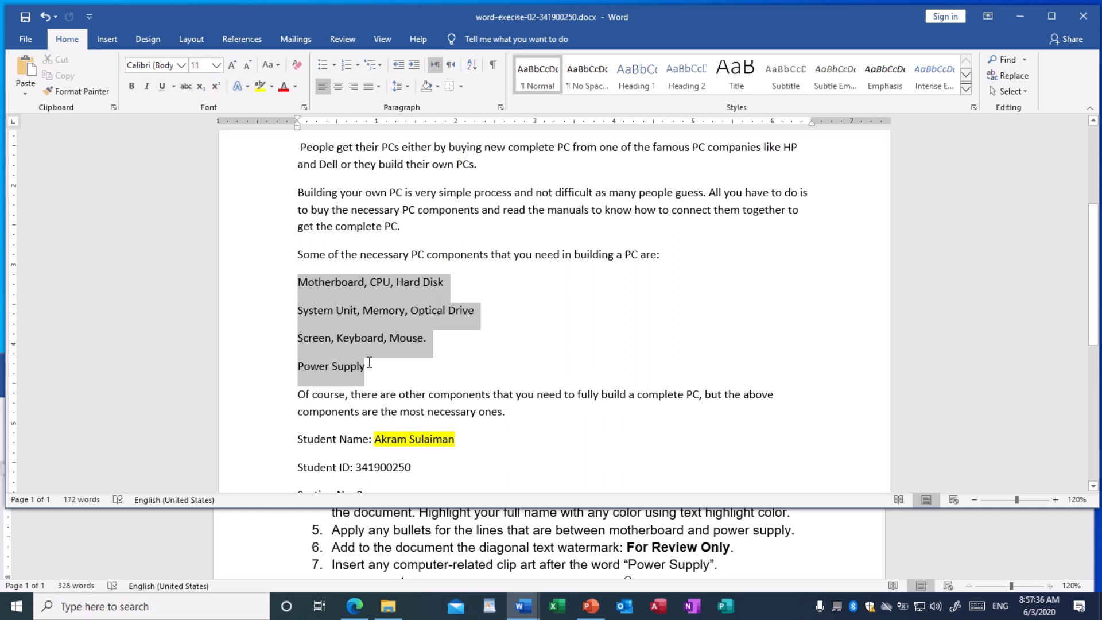
click(325, 337)
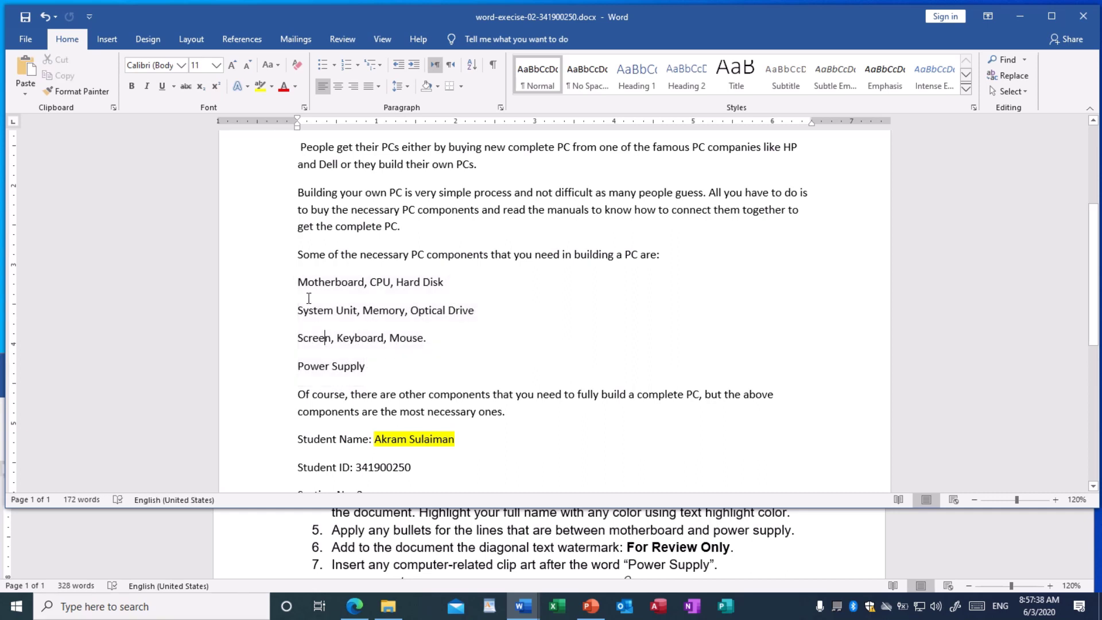
drag(314, 285, 384, 361)
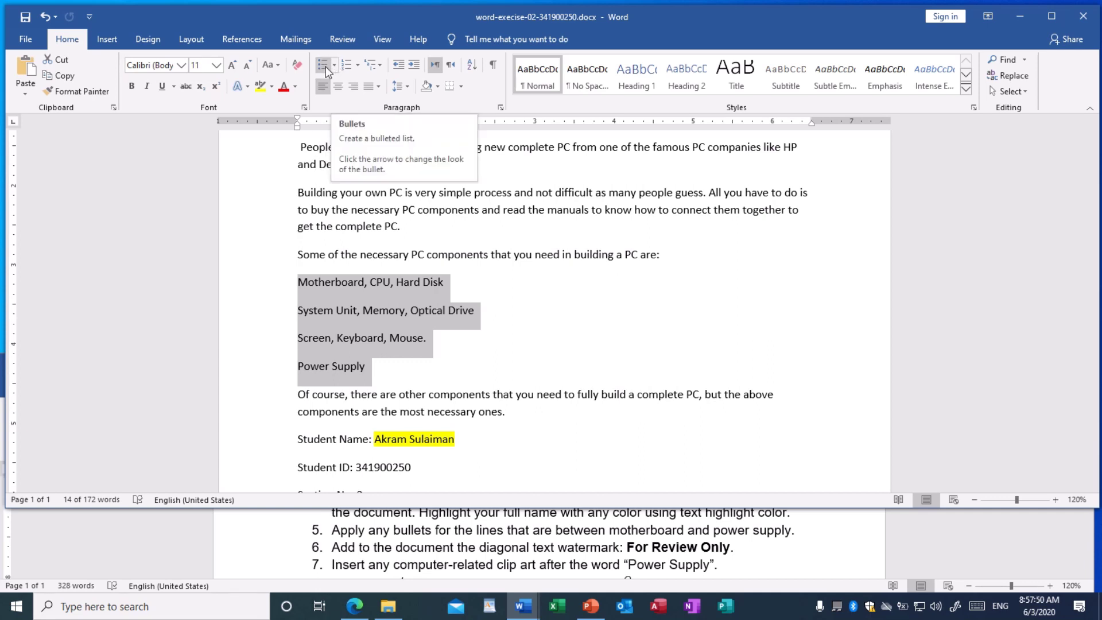
click(334, 66)
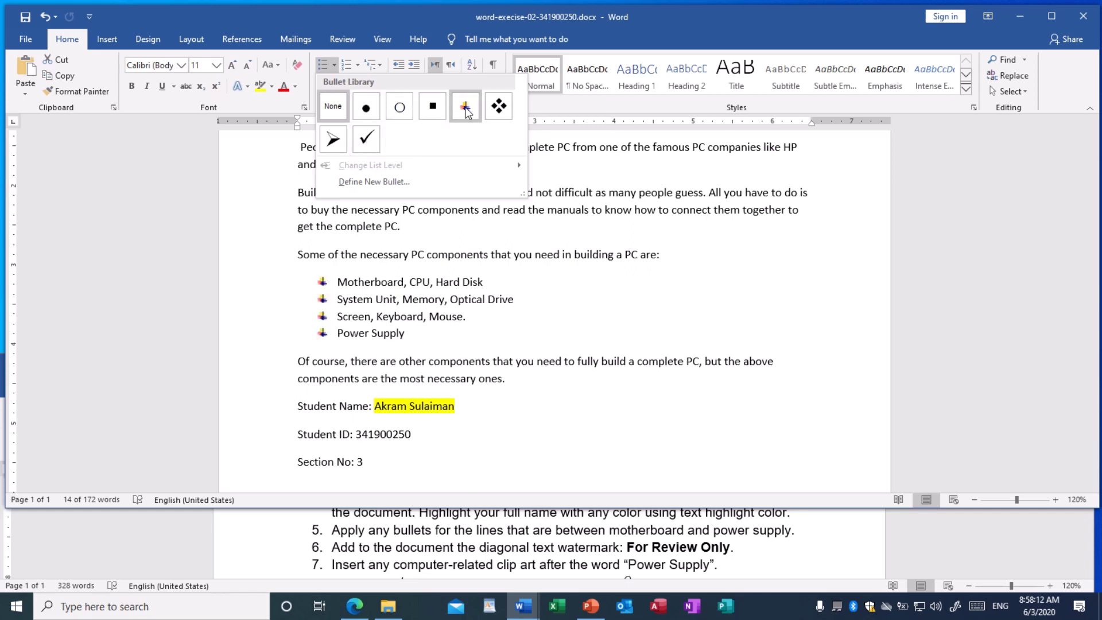
click(499, 107)
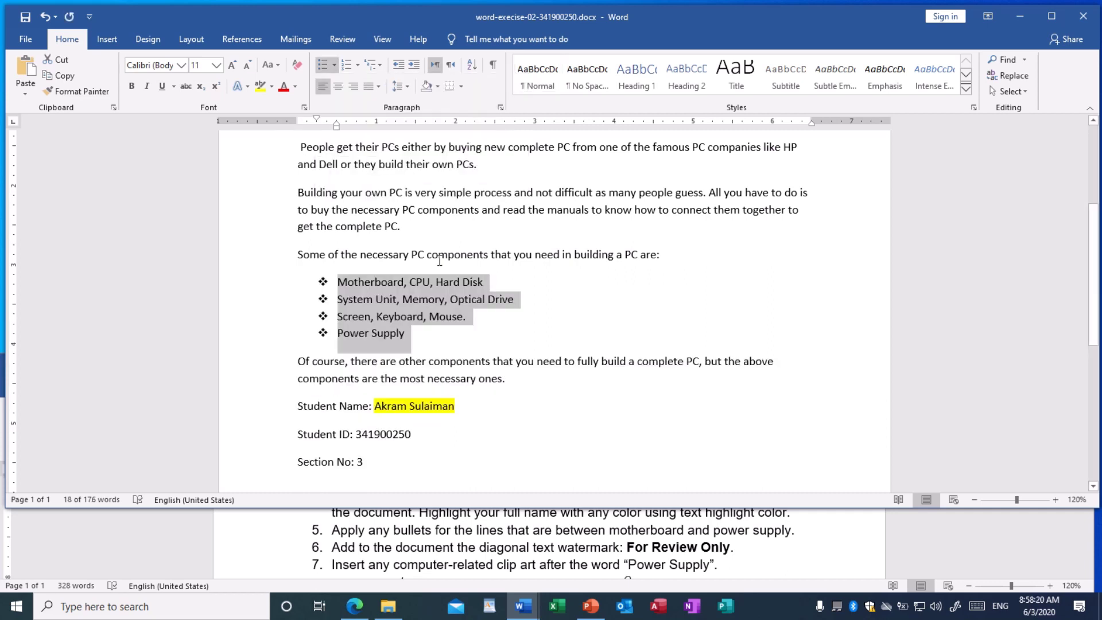
click(370, 302)
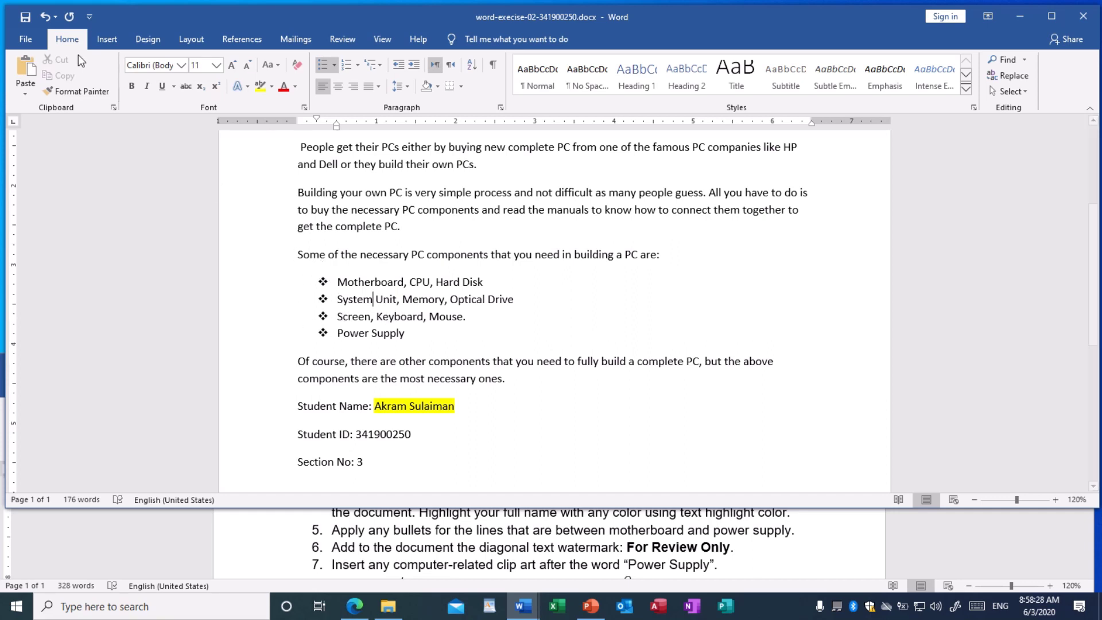
Save the document with Ctrl+S and review the bulleted list
key(ctrl+s)
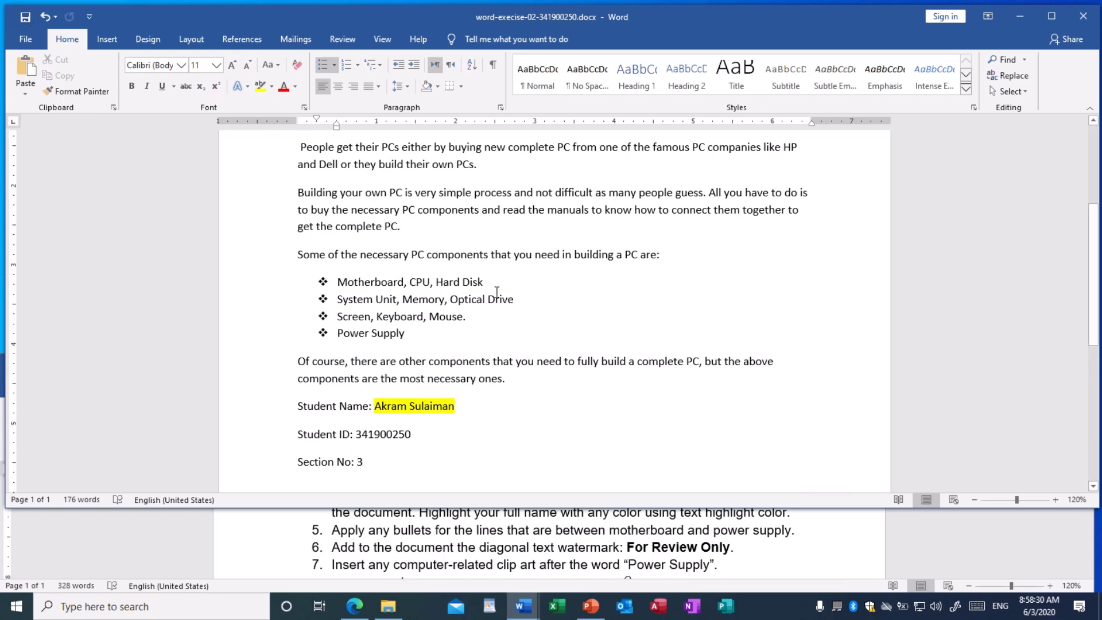
scroll(495, 288, up, 4)
scroll(497, 291, down, 5)
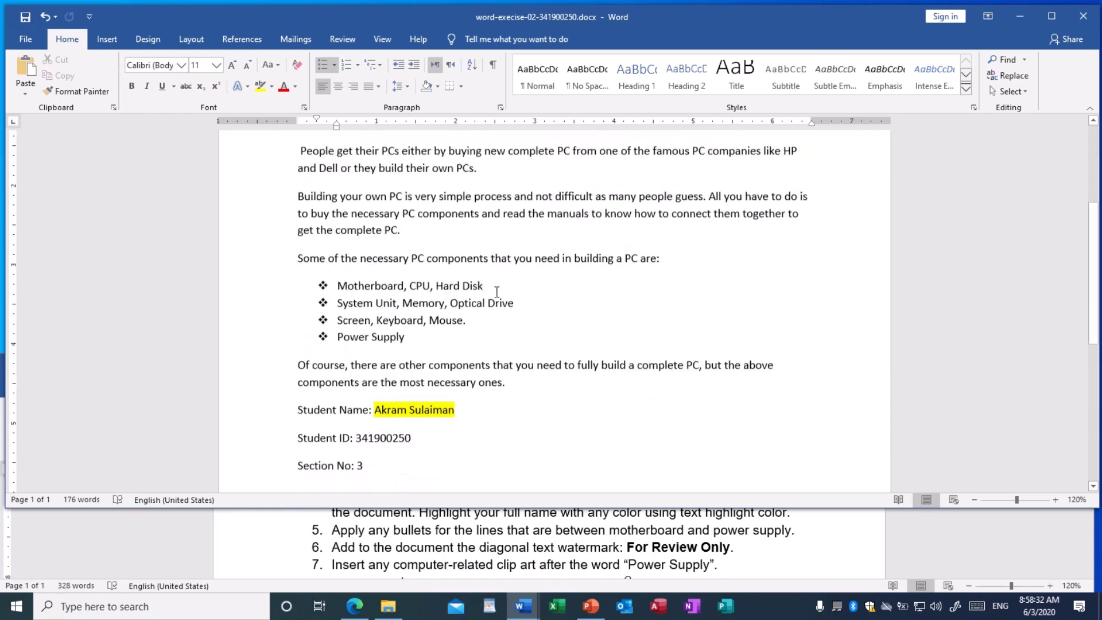
scroll(496, 291, up, 2)
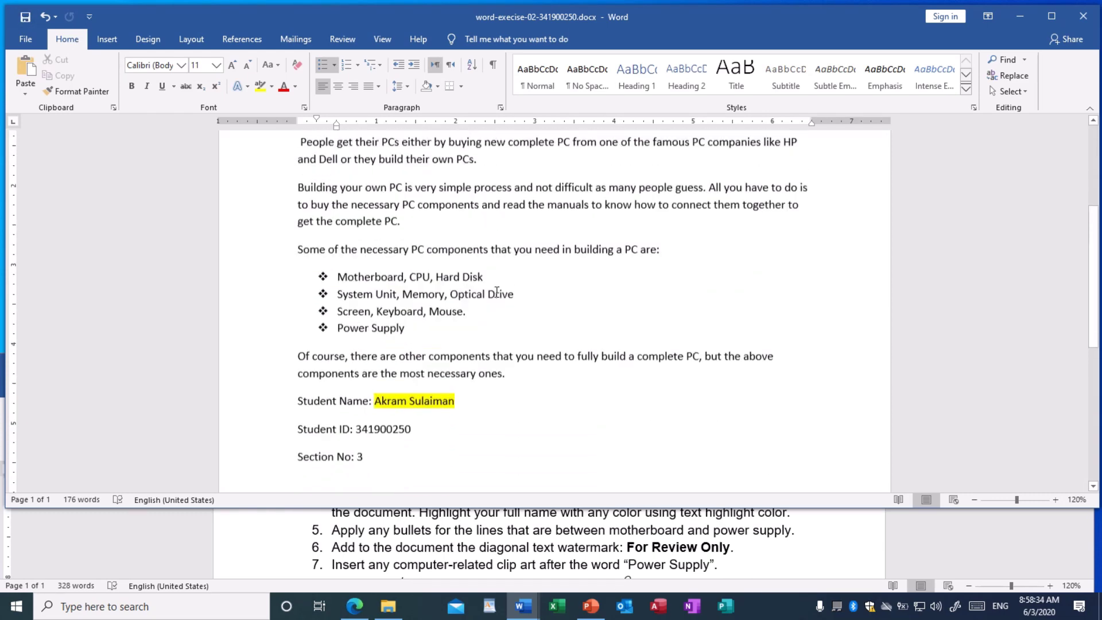
scroll(496, 291, down, 1)
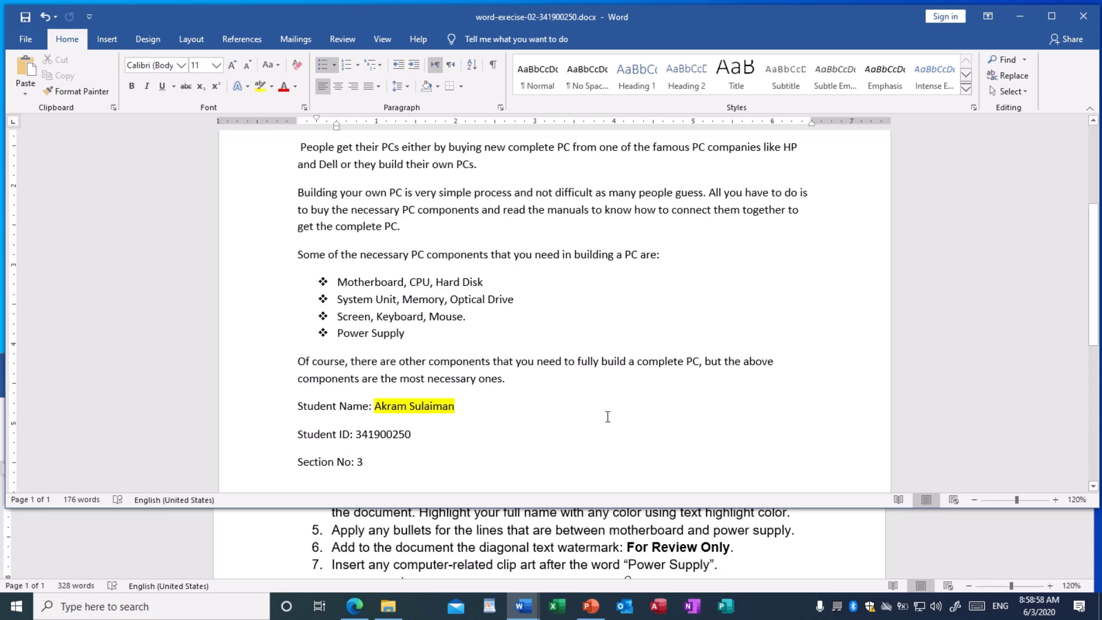
Open the Watermark gallery from the Design tab's Page Background group
click(513, 362)
scroll(513, 356, up, 3)
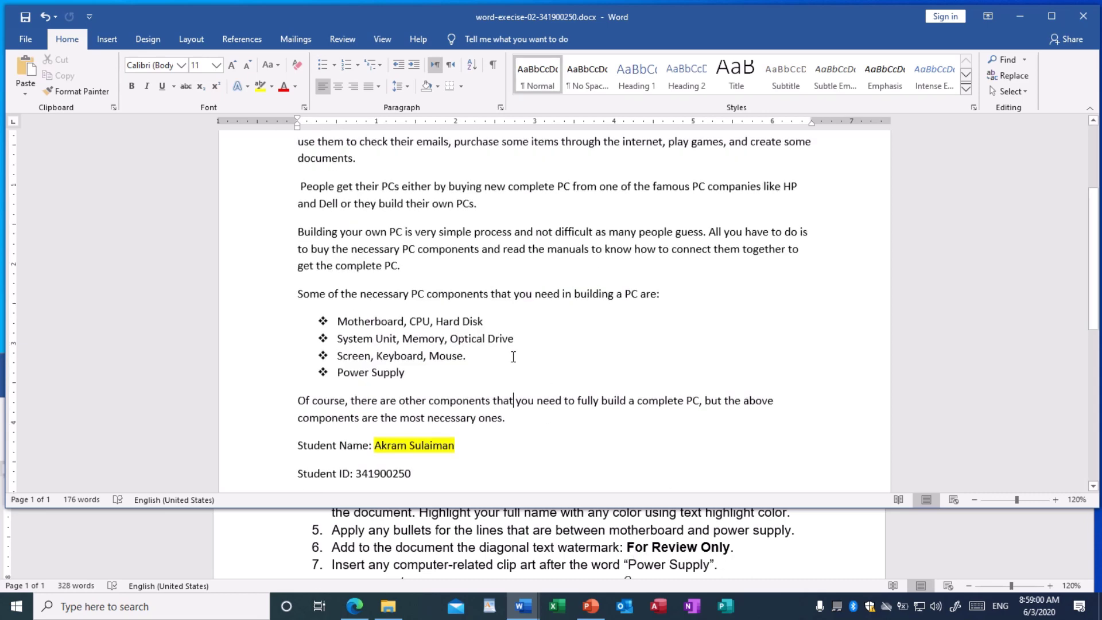
scroll(511, 357, down, 2)
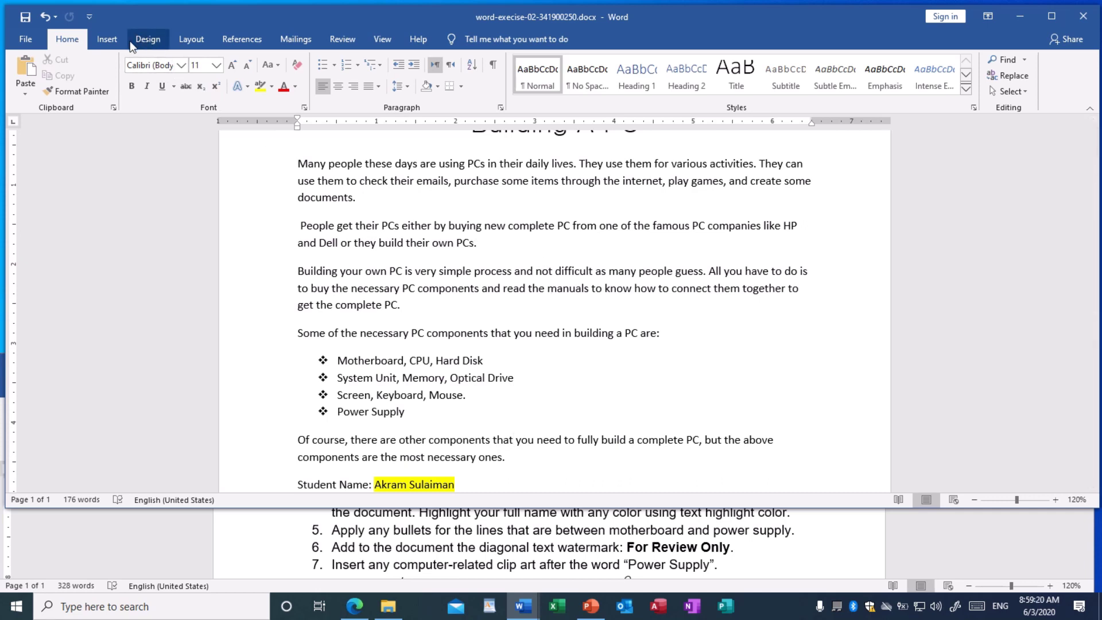
click(113, 42)
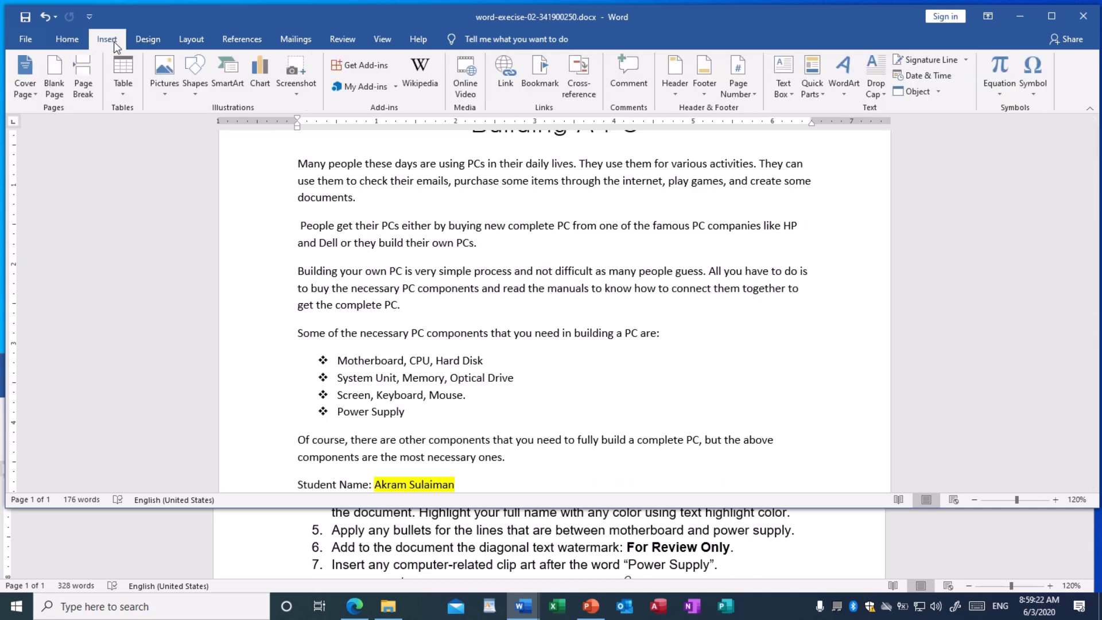
click(141, 42)
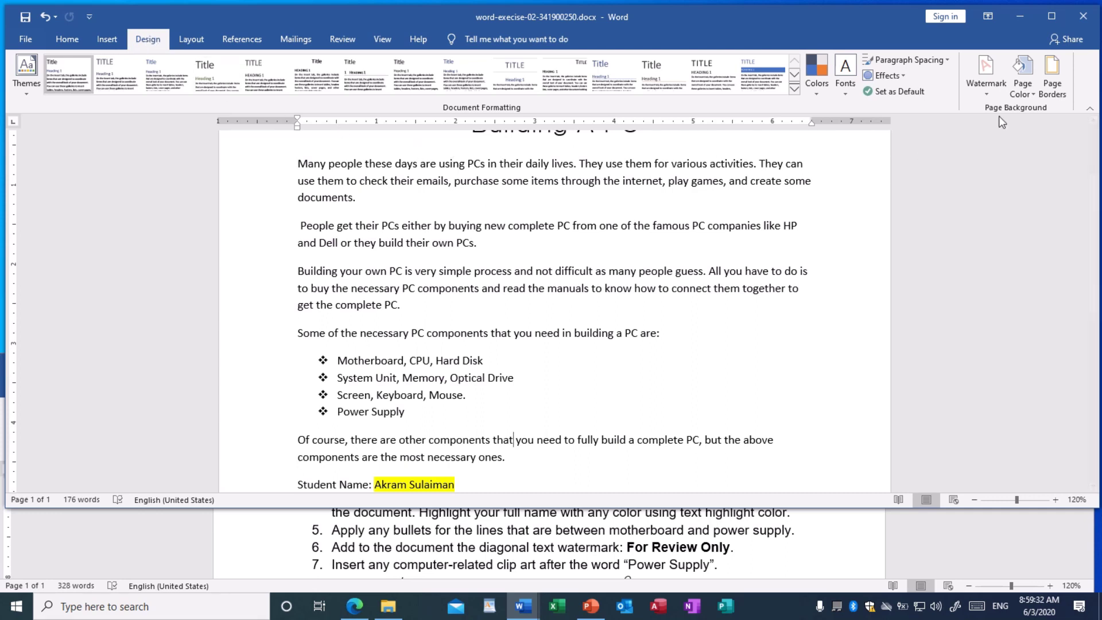
click(985, 86)
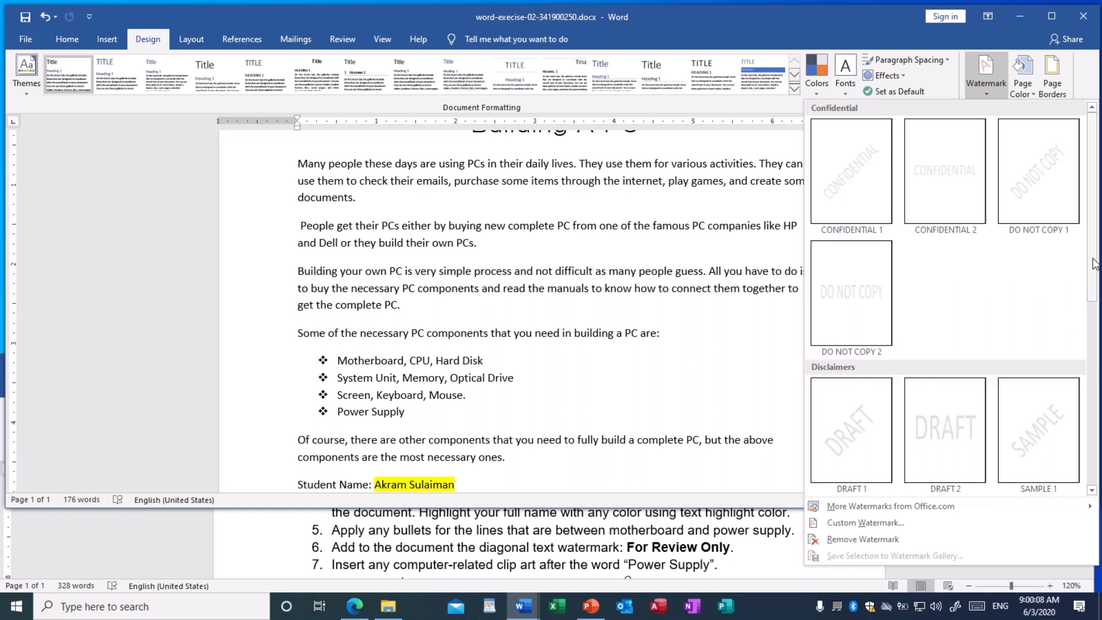
Choose Custom Watermark... at the bottom of the Watermark gallery
drag(1094, 264, 1093, 345)
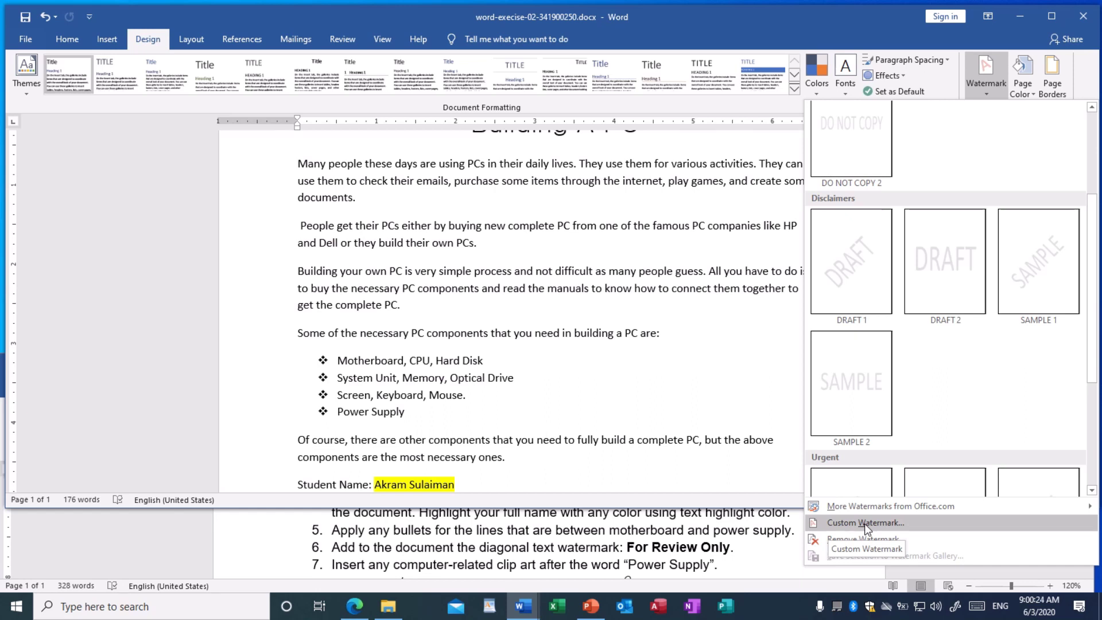
click(864, 523)
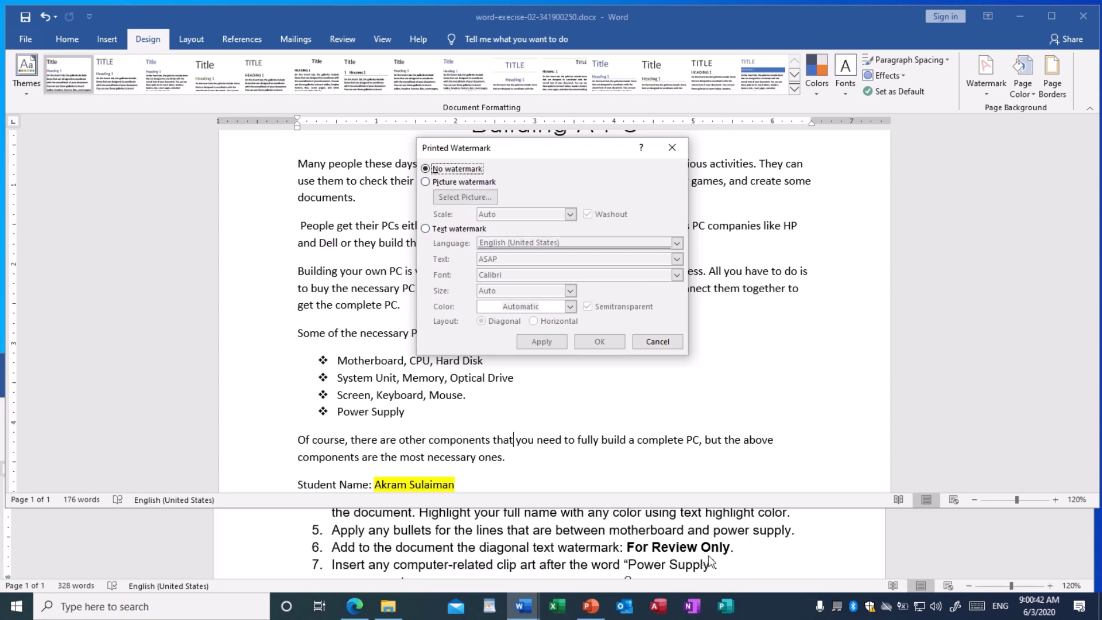
Switch to a text watermark reading 'For Review Only' in place of ASAP, with a diagonal layout
click(427, 229)
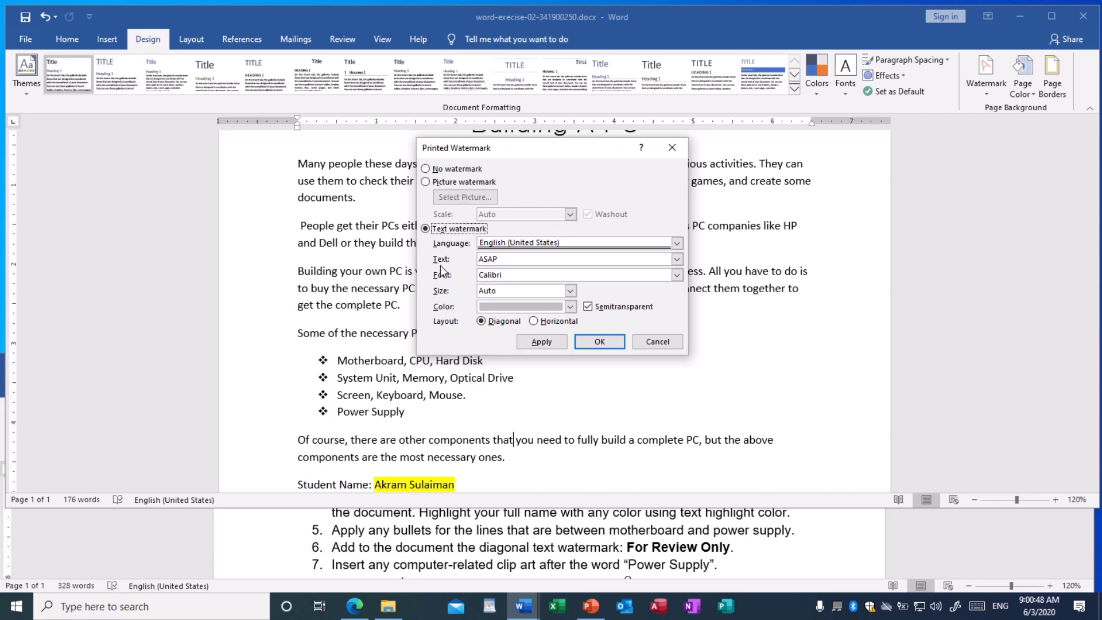
click(507, 260)
double_click(493, 259)
text(For Review Only)
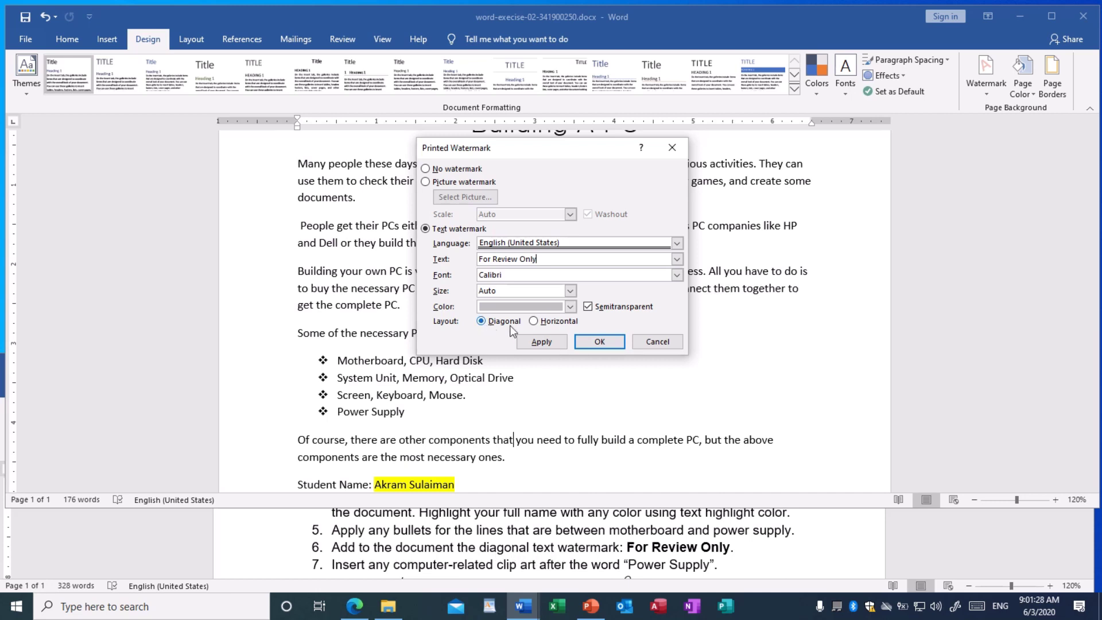
click(533, 323)
click(489, 323)
Apply the watermark as semitransparent and close the Printed Watermark dialog
click(588, 308)
click(543, 342)
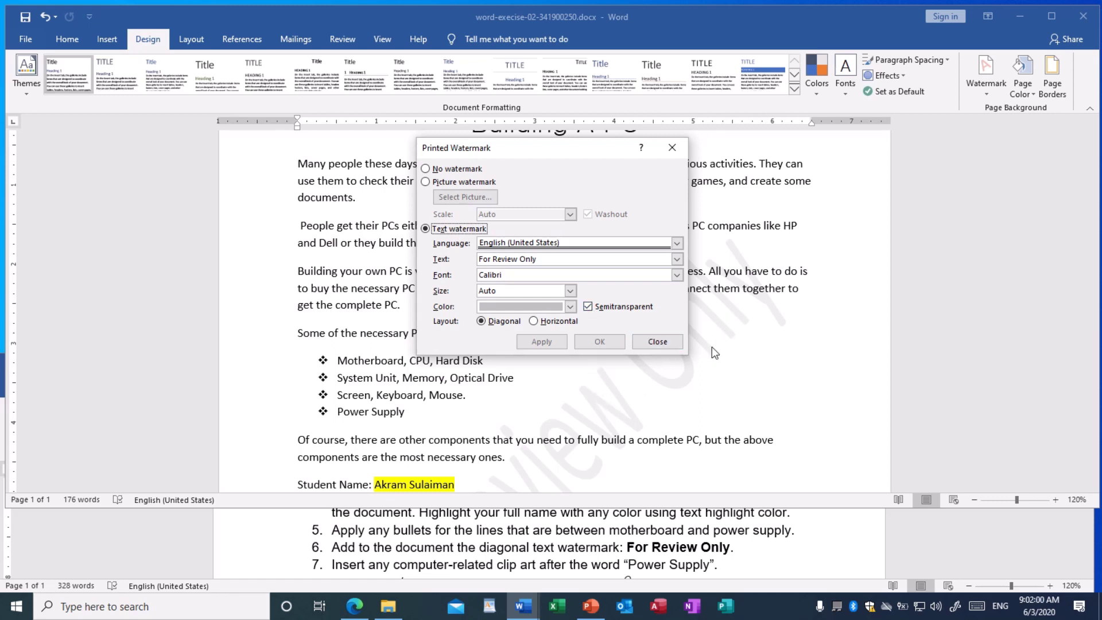
click(589, 310)
click(541, 342)
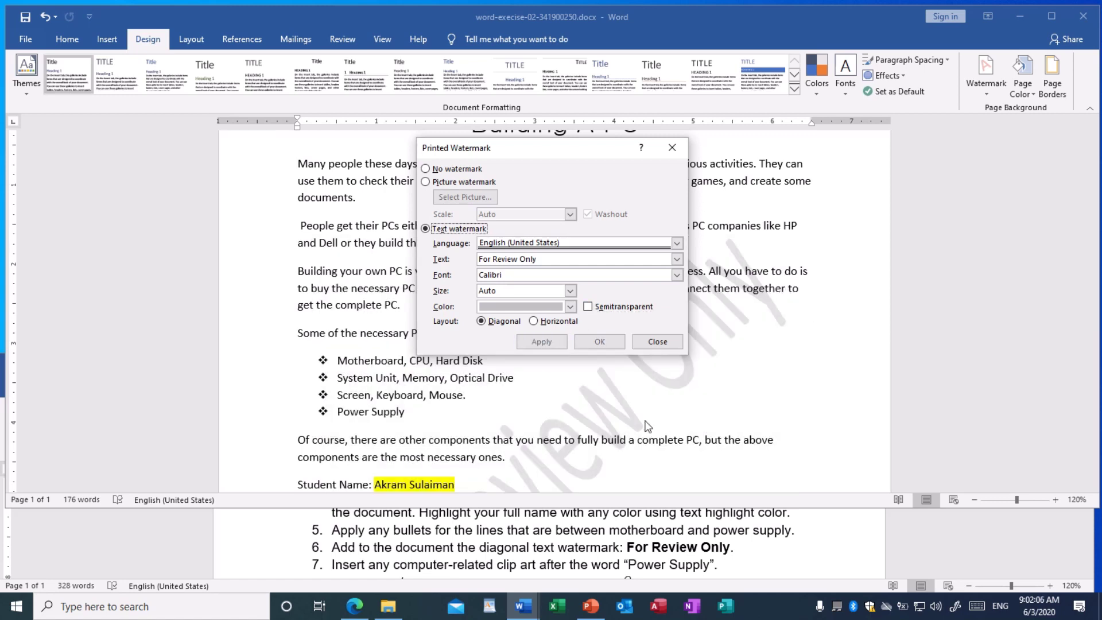
click(589, 308)
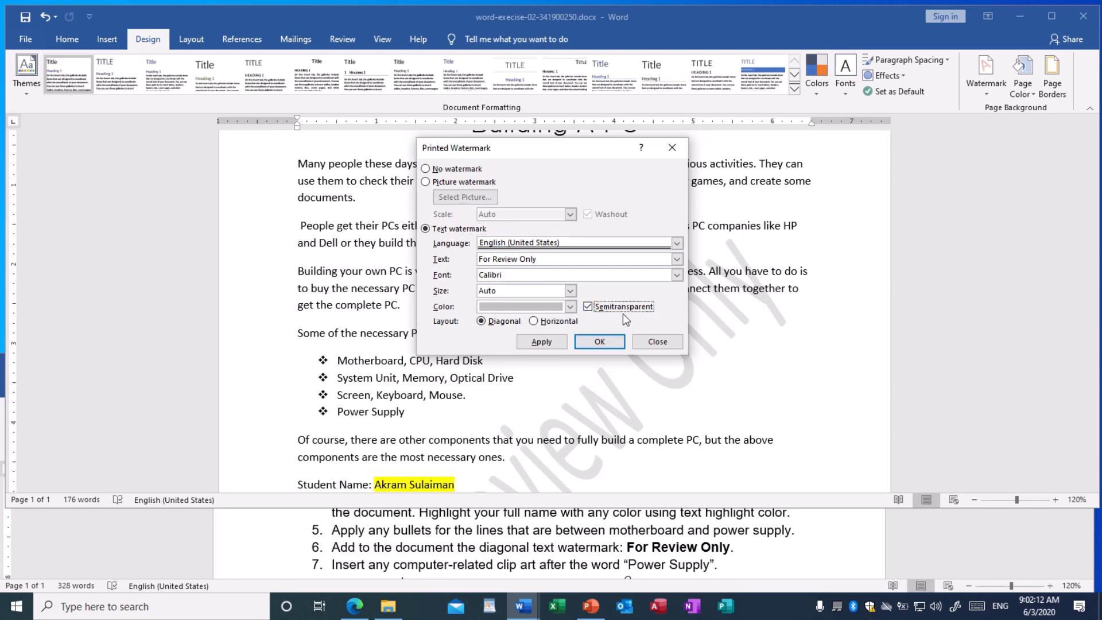
click(542, 343)
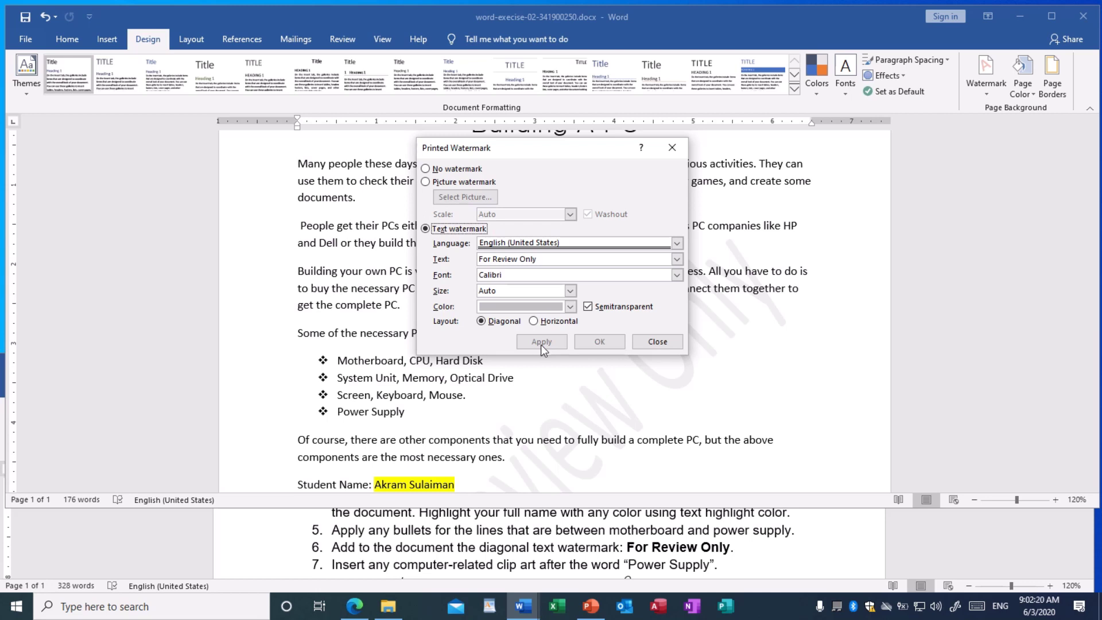
click(663, 344)
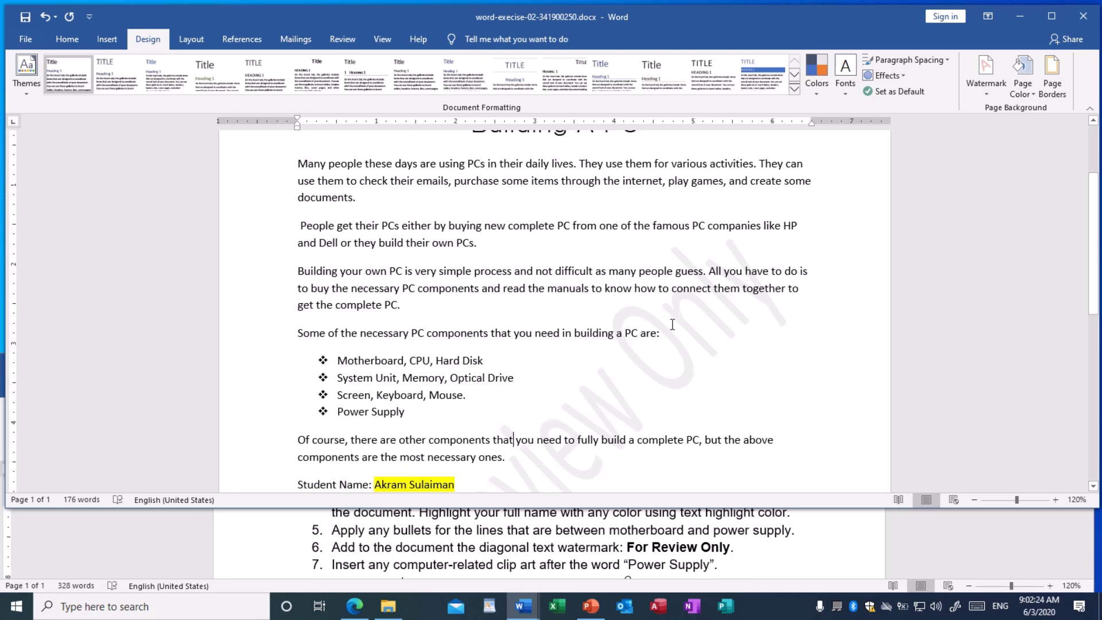
Review the pages with the 'For Review Only' watermark and save the document
scroll(672, 325, down, 5)
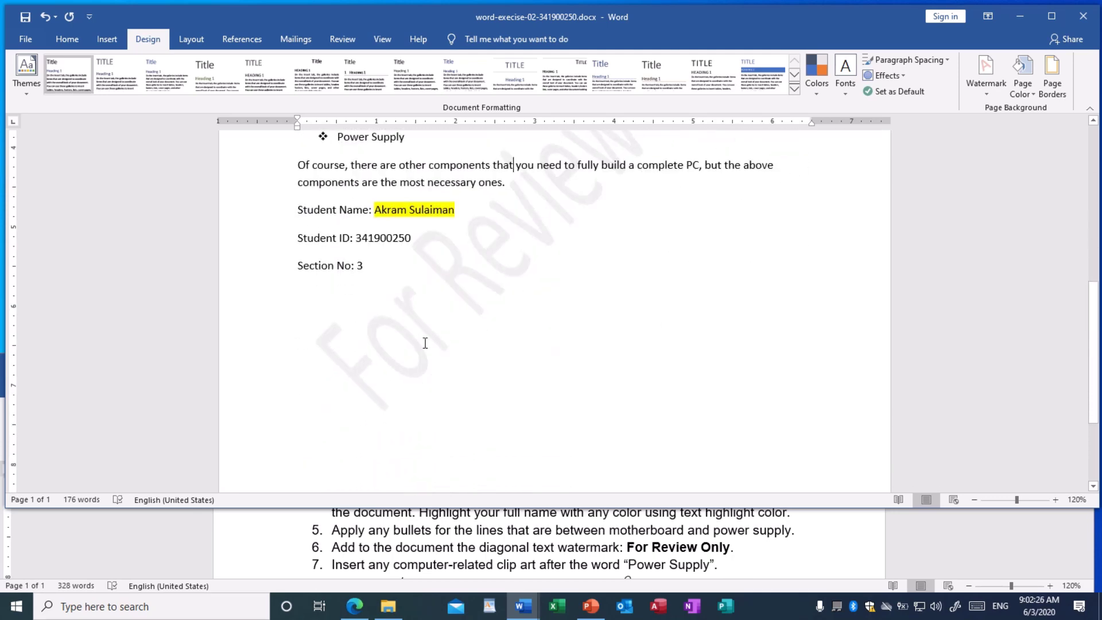
scroll(451, 334, down, 3)
scroll(452, 336, up, 10)
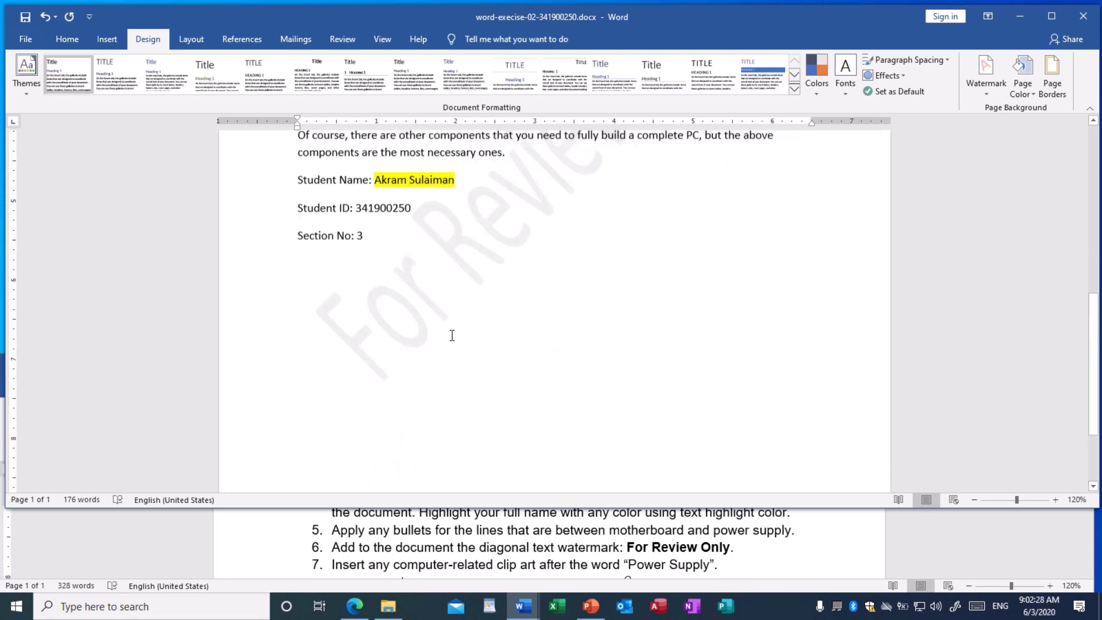
scroll(457, 333, up, 1)
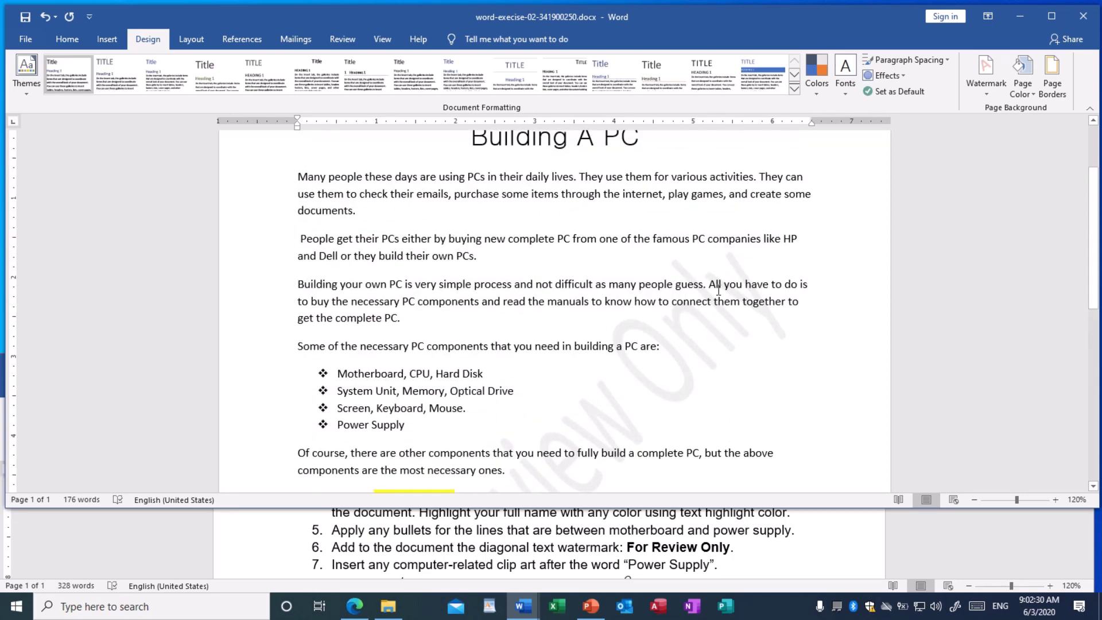
scroll(591, 389, down, 2)
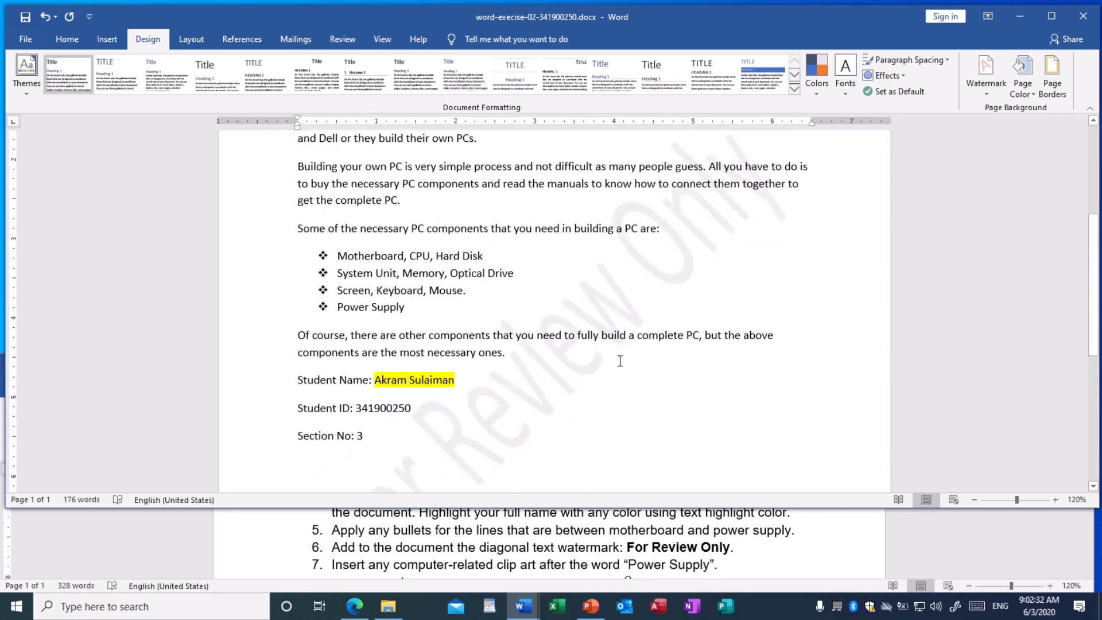
scroll(615, 362, down, 2)
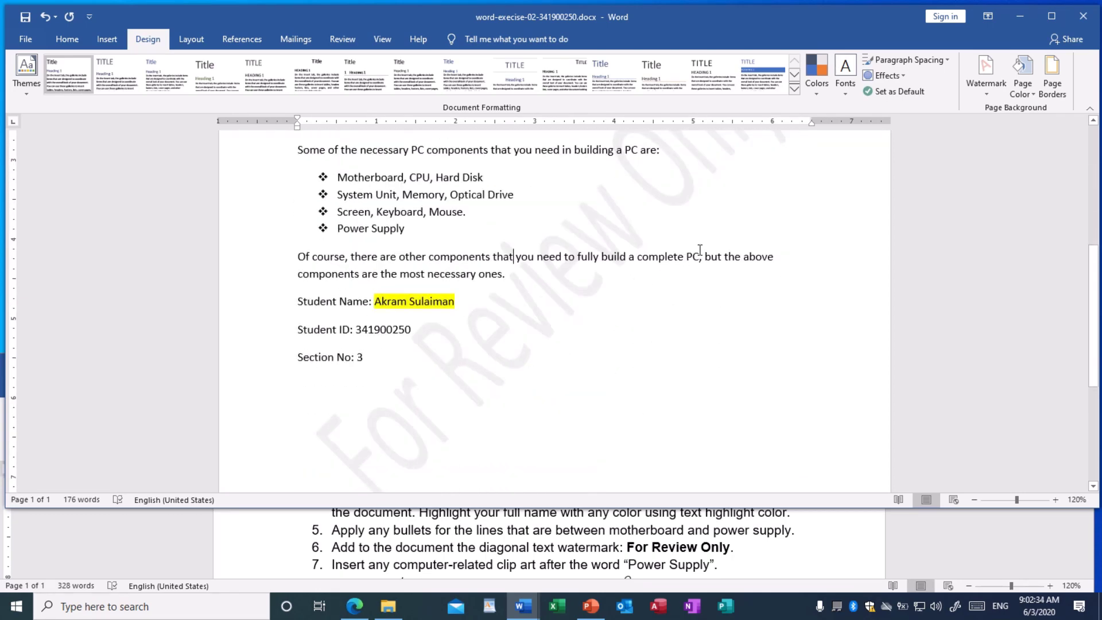
scroll(698, 247, up, 3)
scroll(698, 244, down, 2)
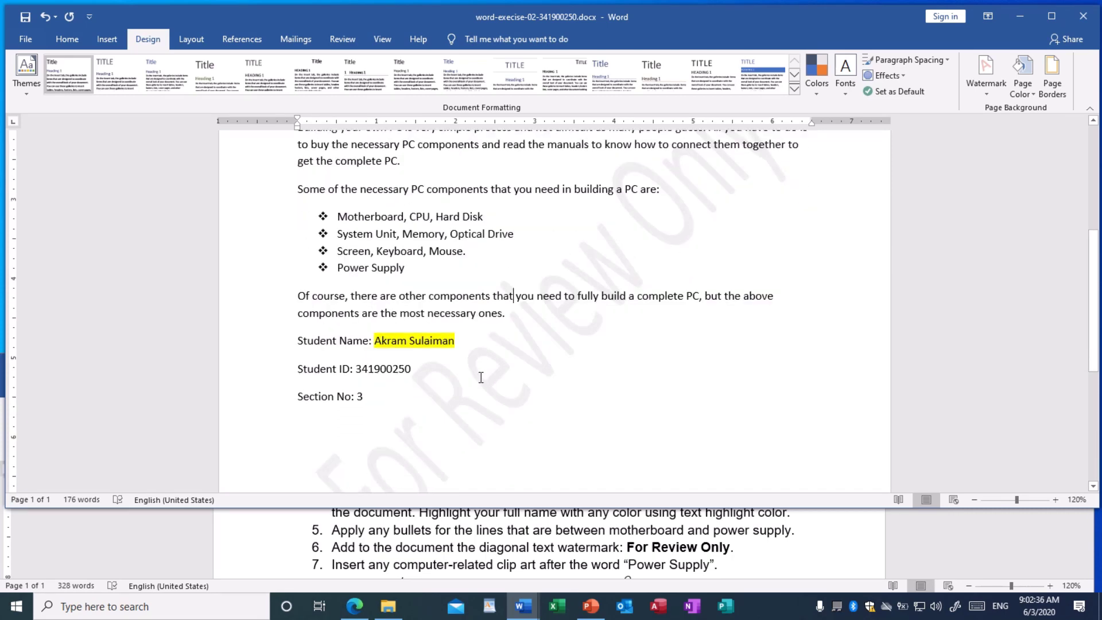
scroll(479, 374, down, 2)
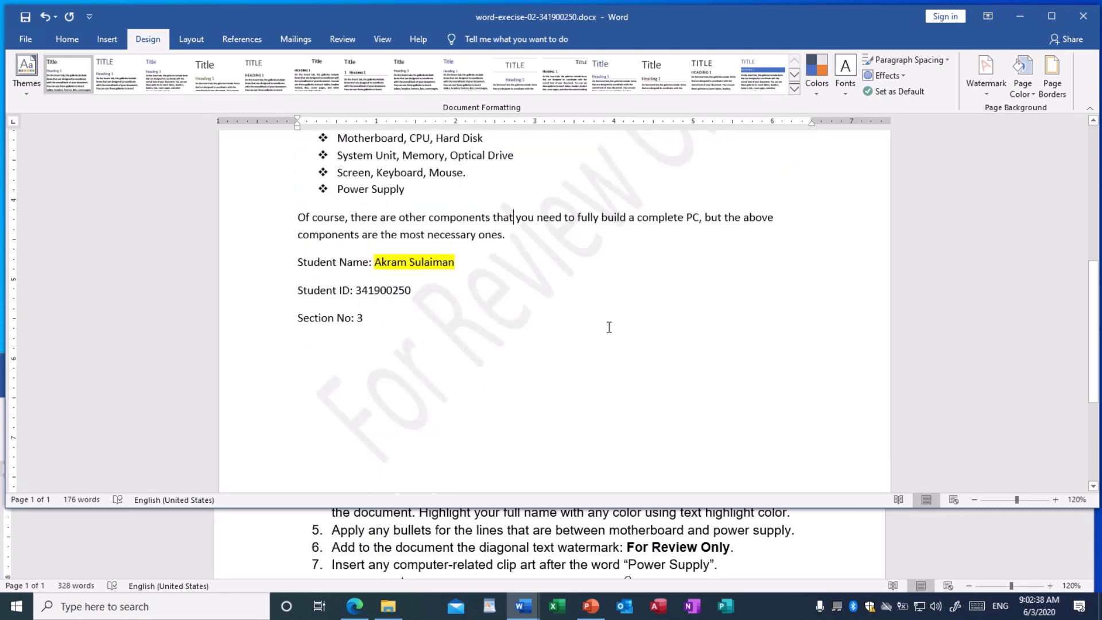
scroll(610, 325, up, 5)
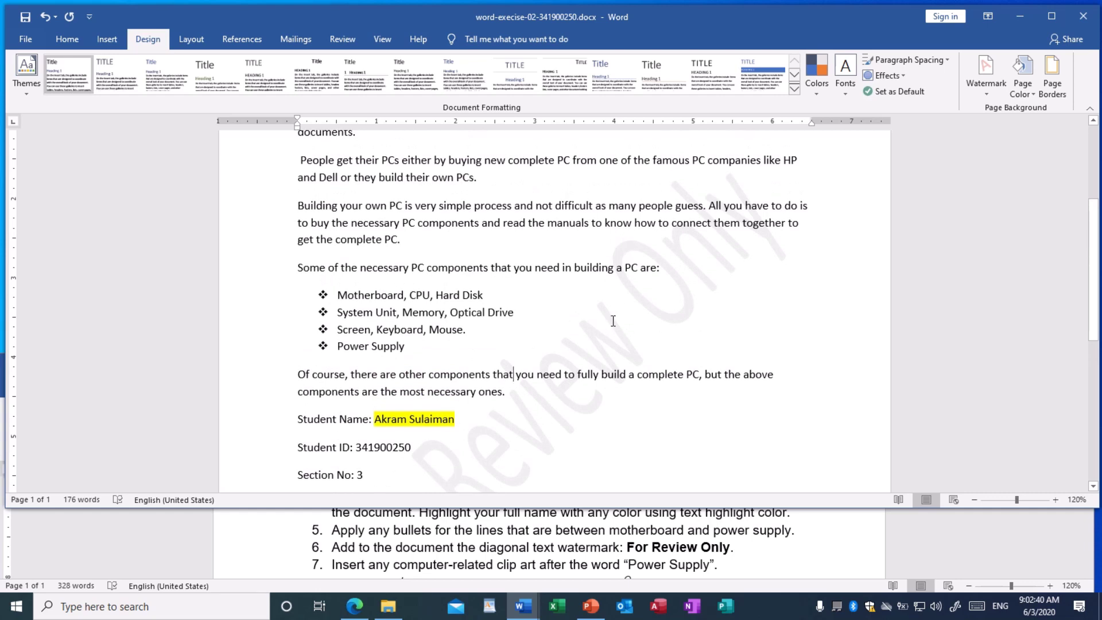
scroll(613, 321, down, 3)
scroll(613, 320, down, 2)
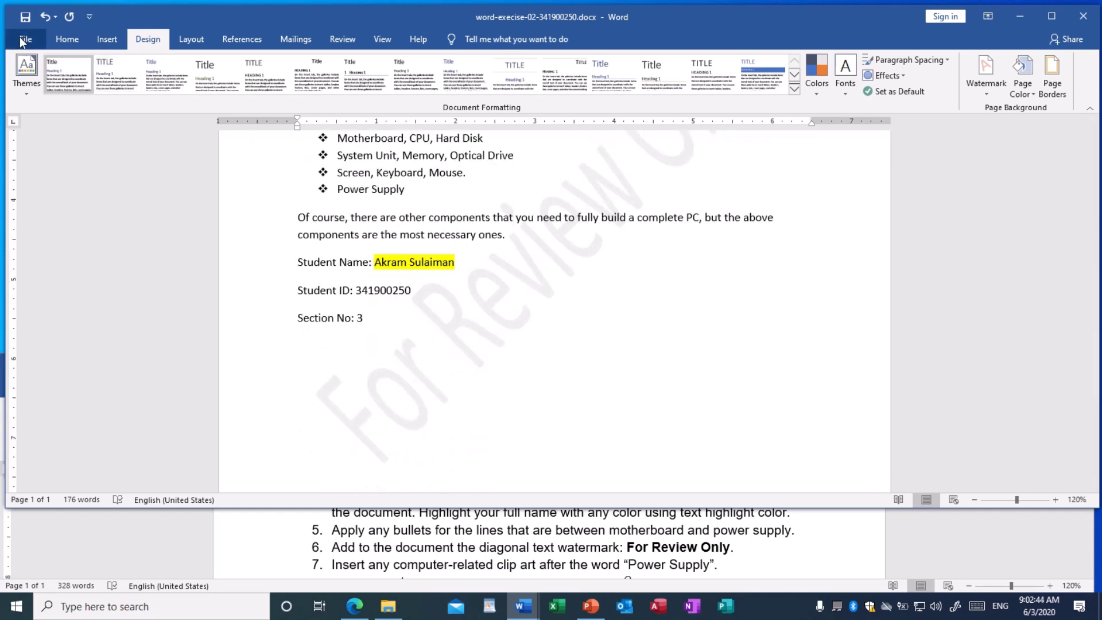
click(26, 20)
scroll(338, 560, down, 1)
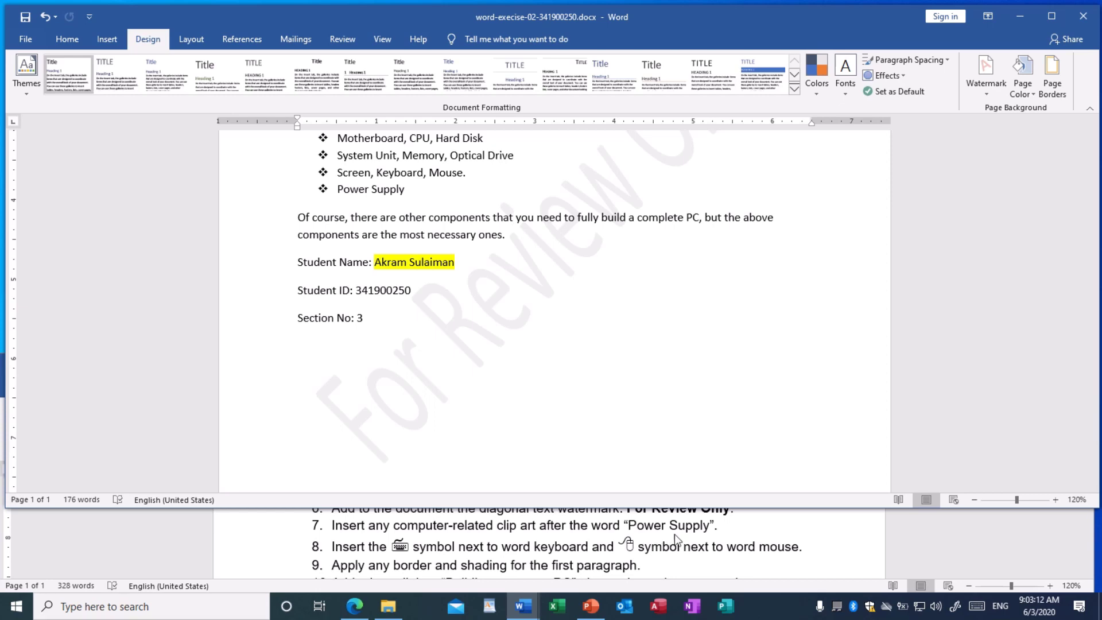
scroll(536, 344, up, 3)
scroll(538, 345, up, 3)
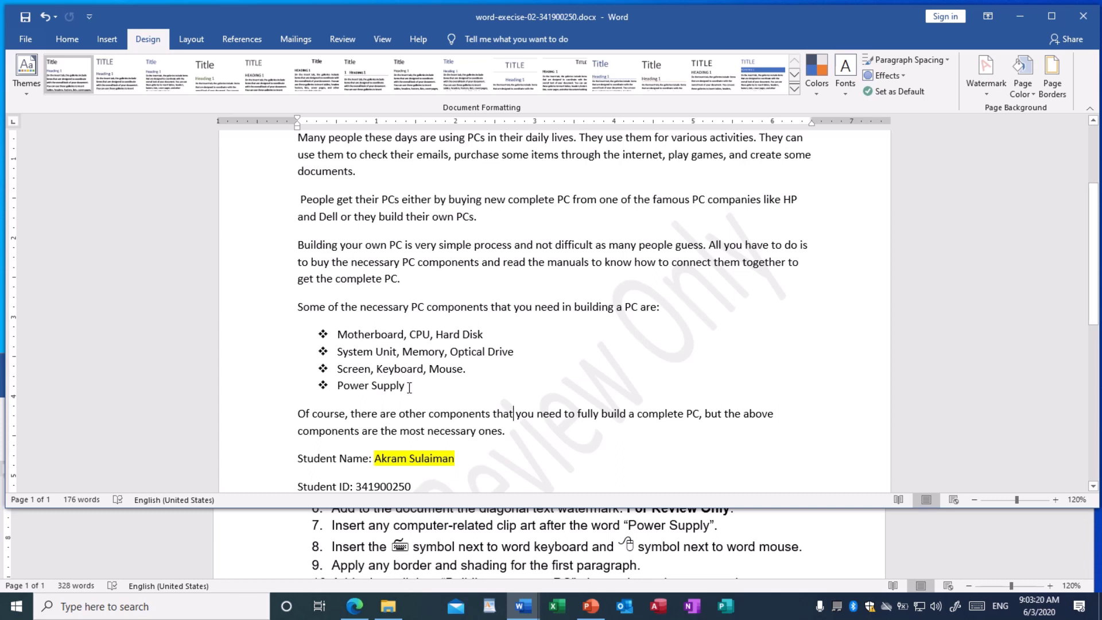
click(409, 386)
key(ctrl+z)
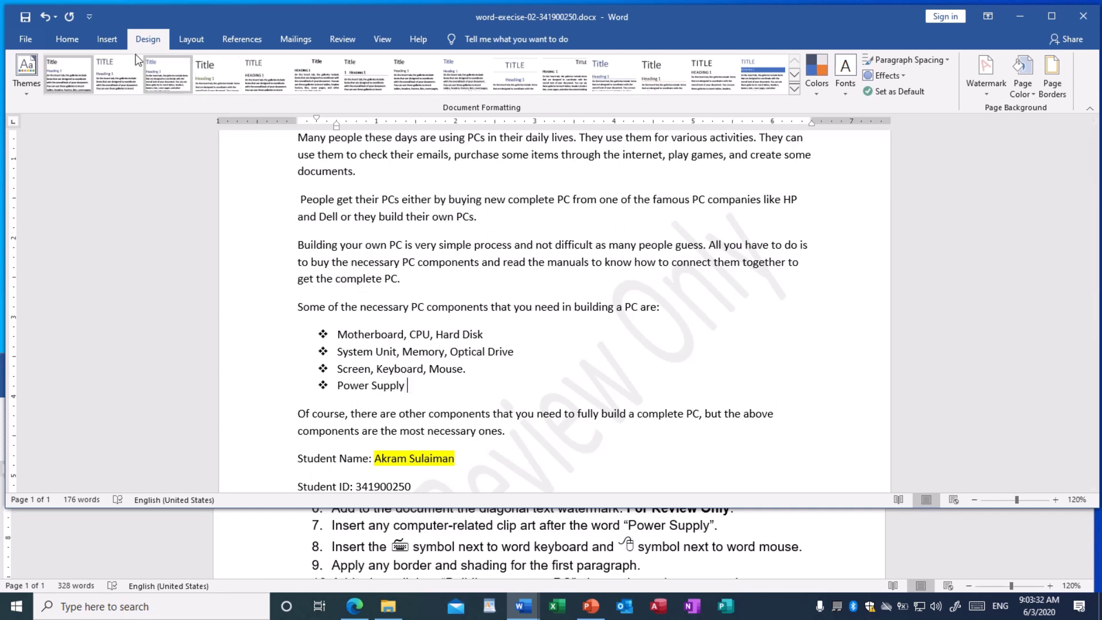
click(107, 39)
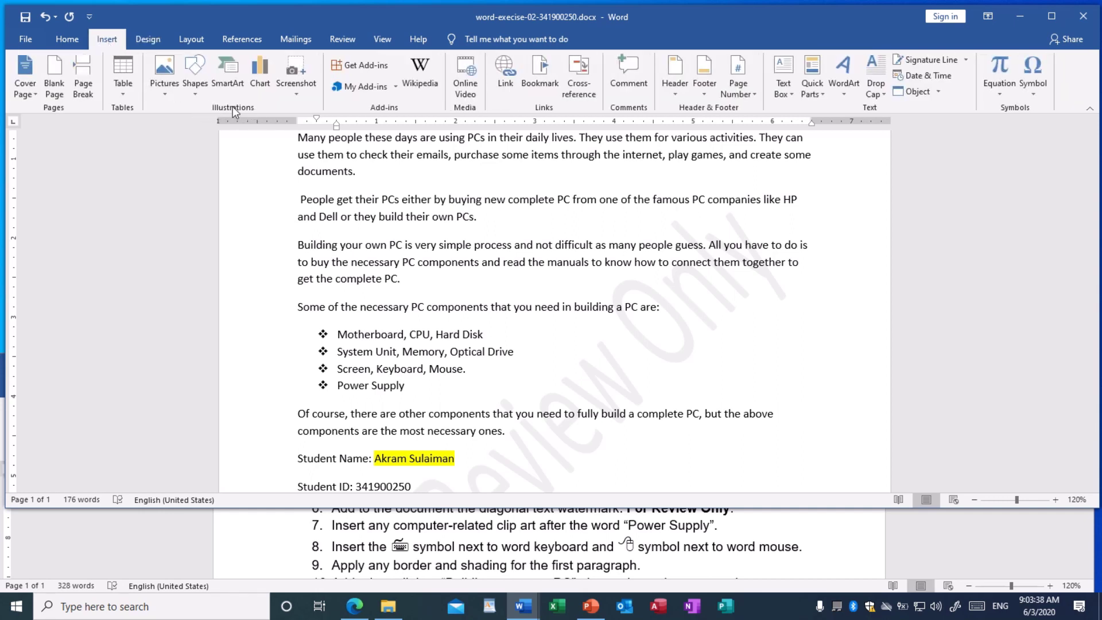
click(168, 93)
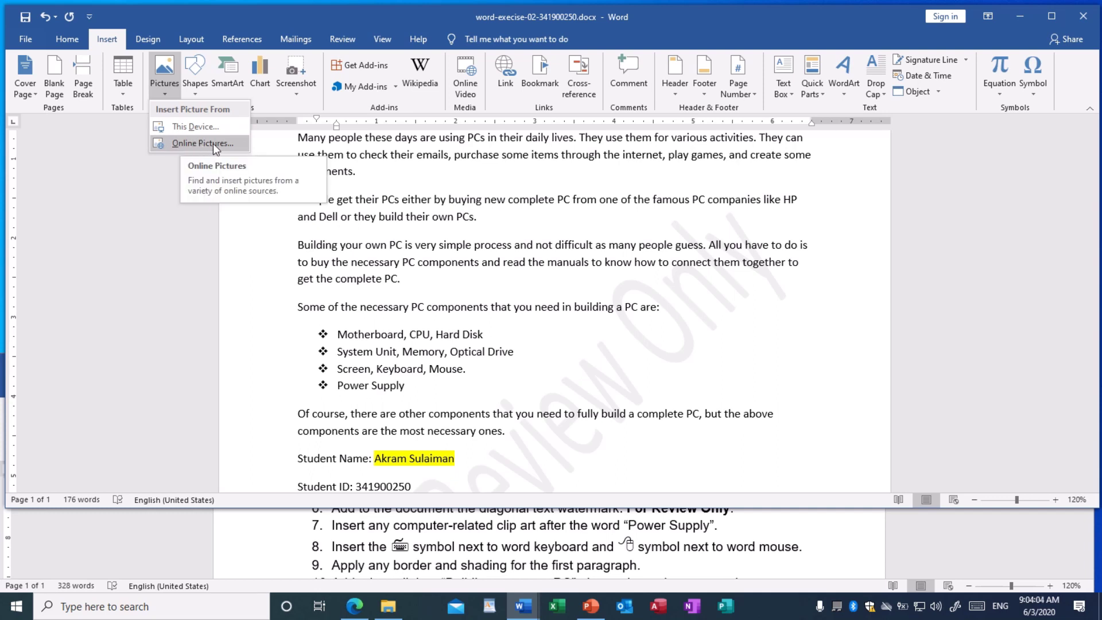
click(213, 144)
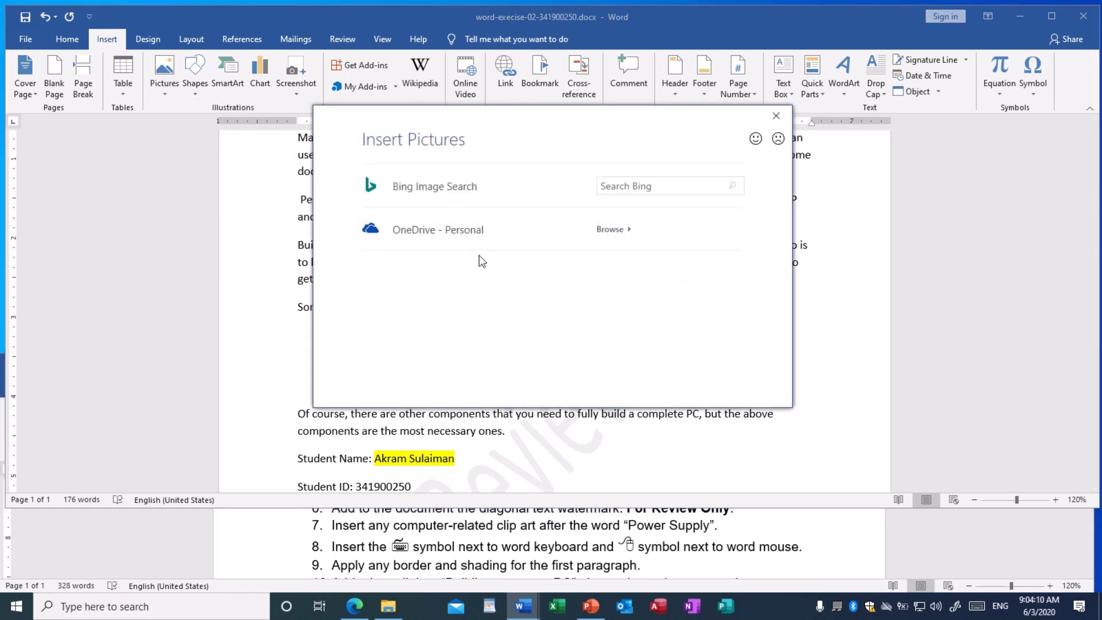
click(616, 187)
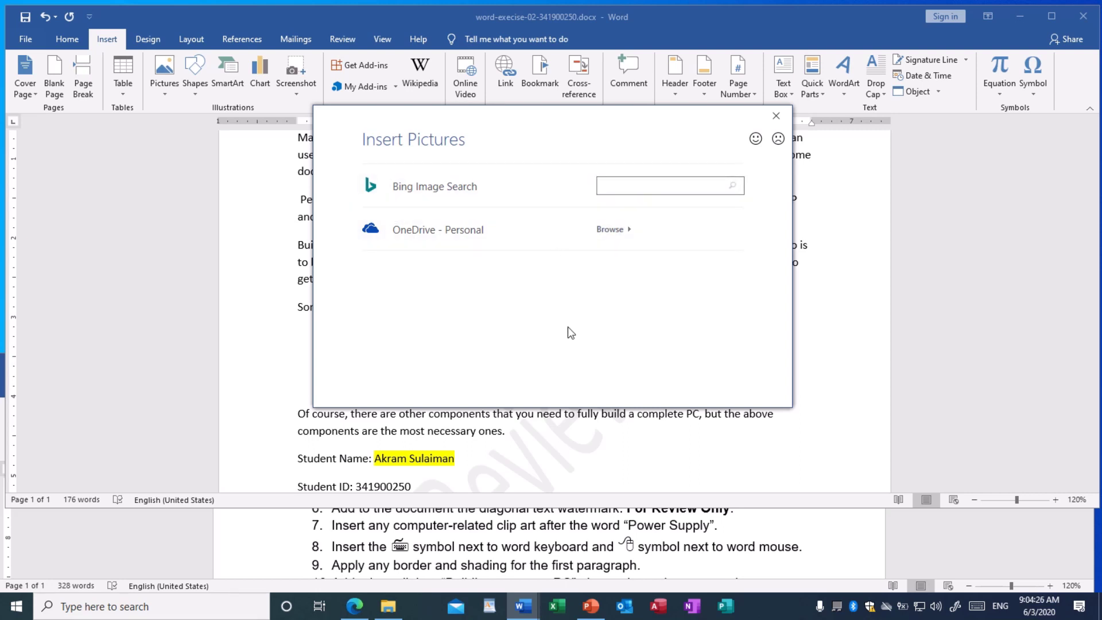
text(Computer)
click(733, 190)
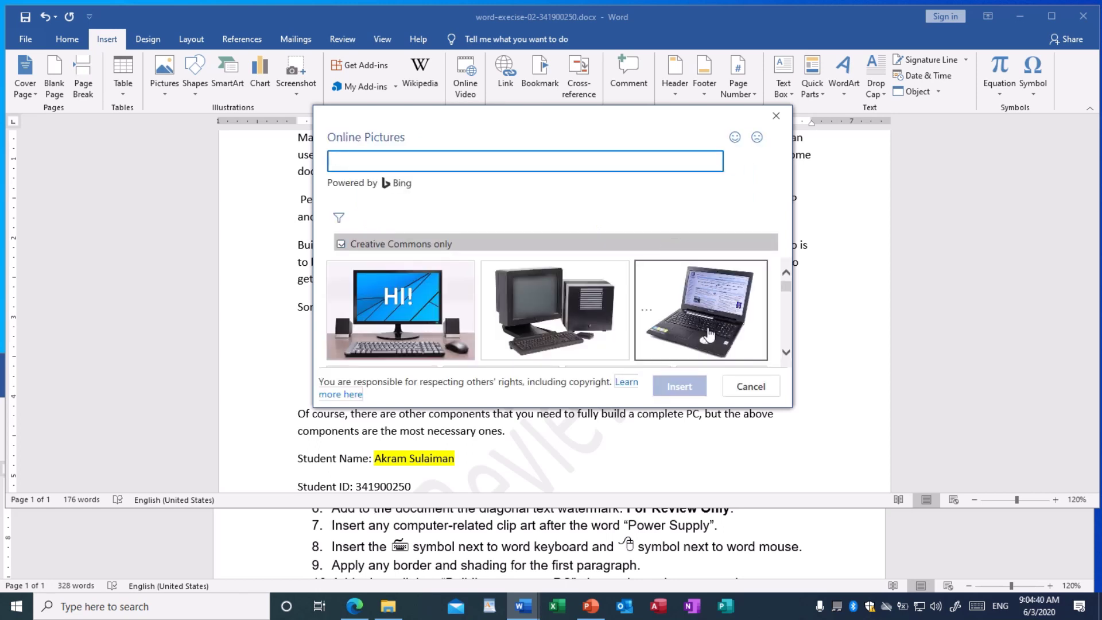
click(787, 351)
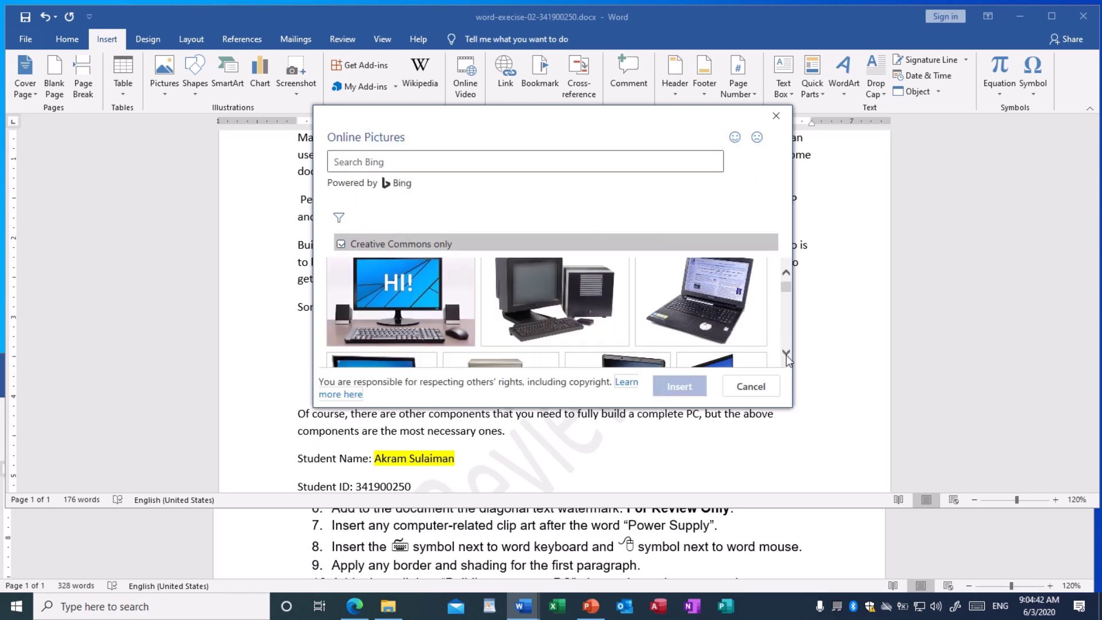
click(786, 352)
click(787, 352)
click(787, 352)
click(786, 352)
click(787, 352)
click(786, 352)
click(787, 353)
click(786, 353)
click(786, 353)
click(786, 353)
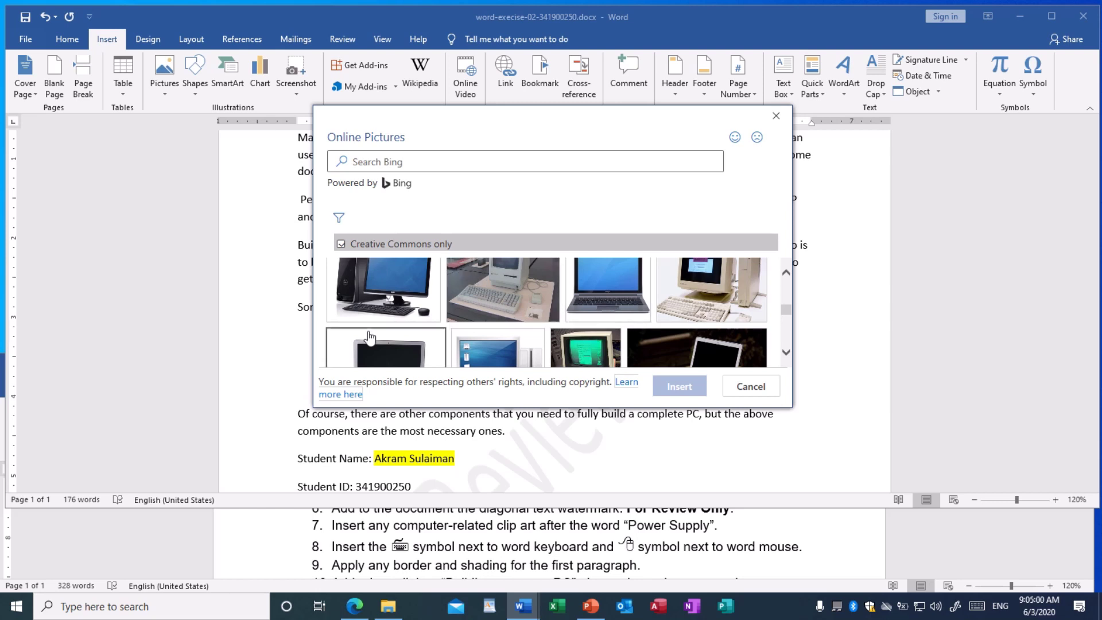
click(753, 390)
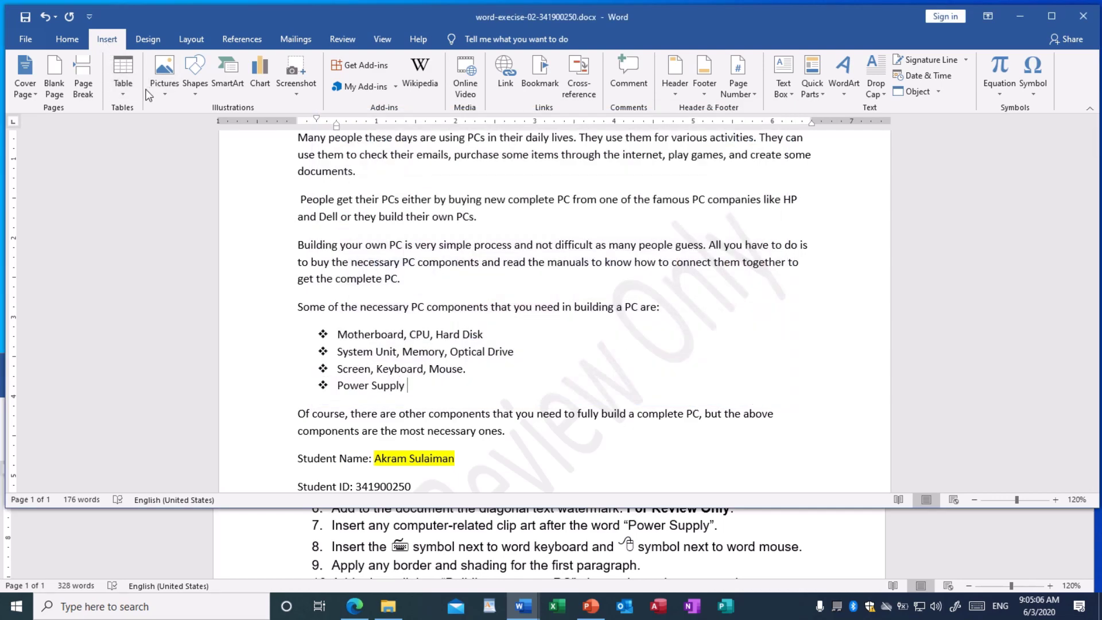
Insert XYZ.jpg from the Pictures folder after the Power Supply bullet
click(162, 96)
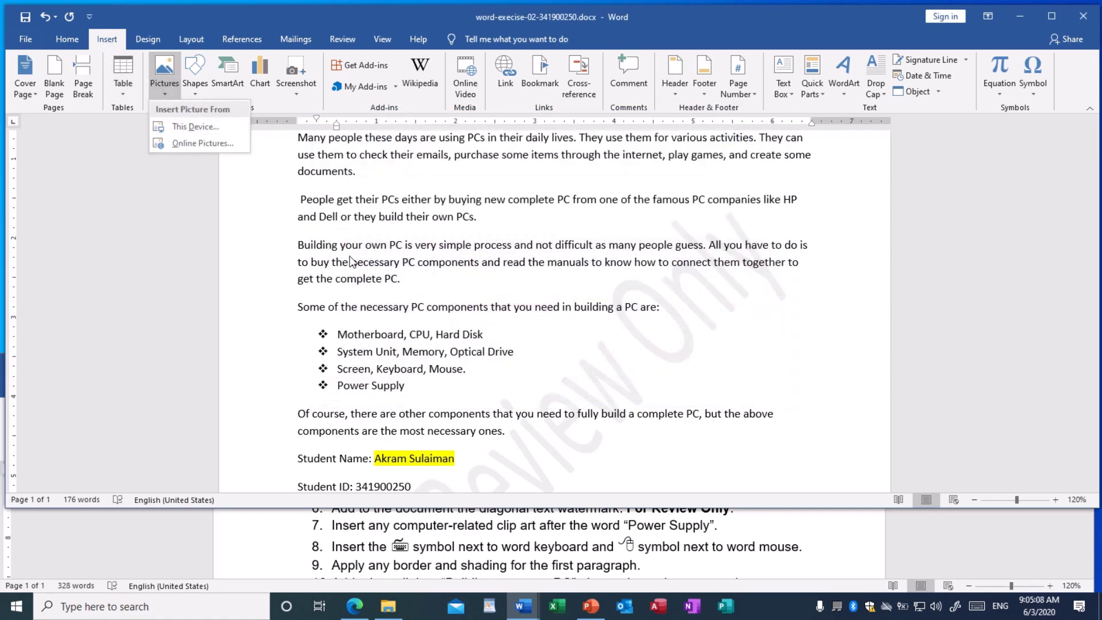
click(205, 128)
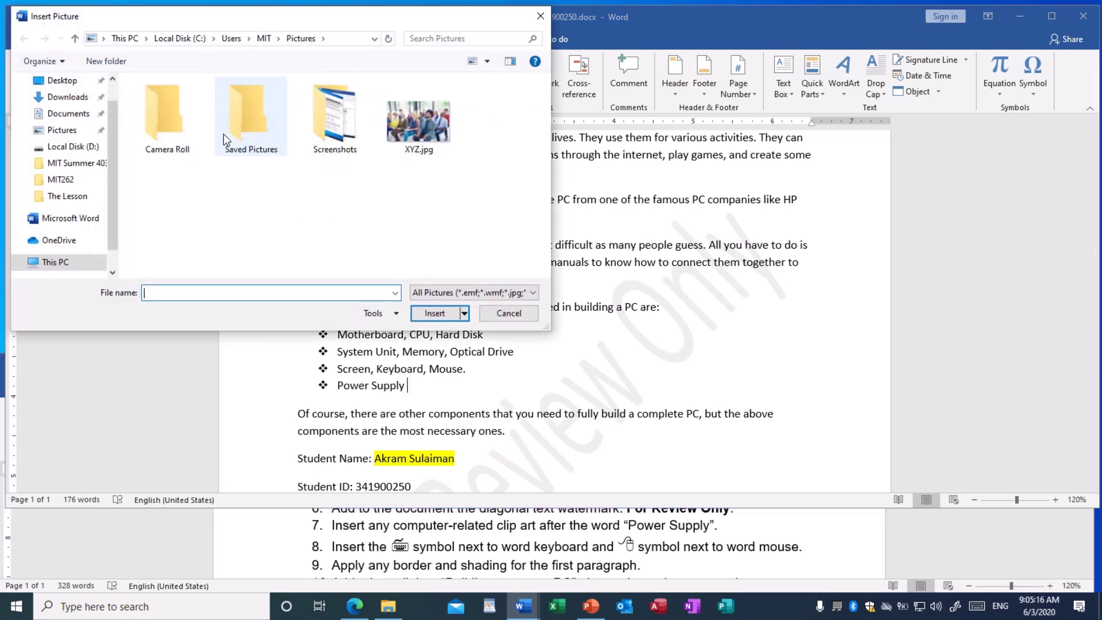
drag(233, 14, 399, 68)
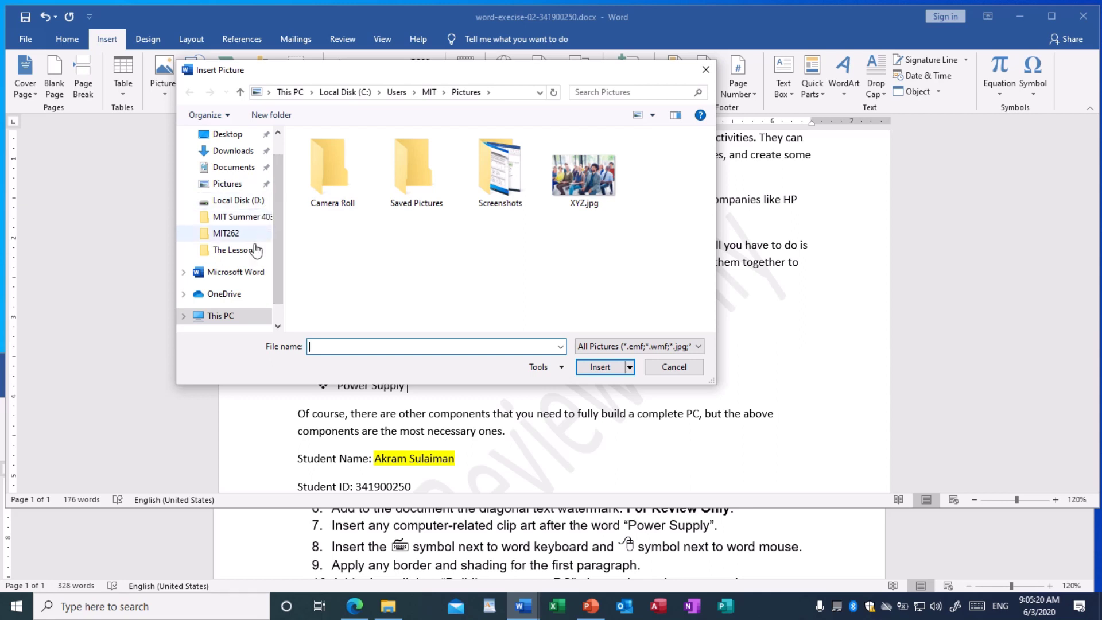
click(230, 187)
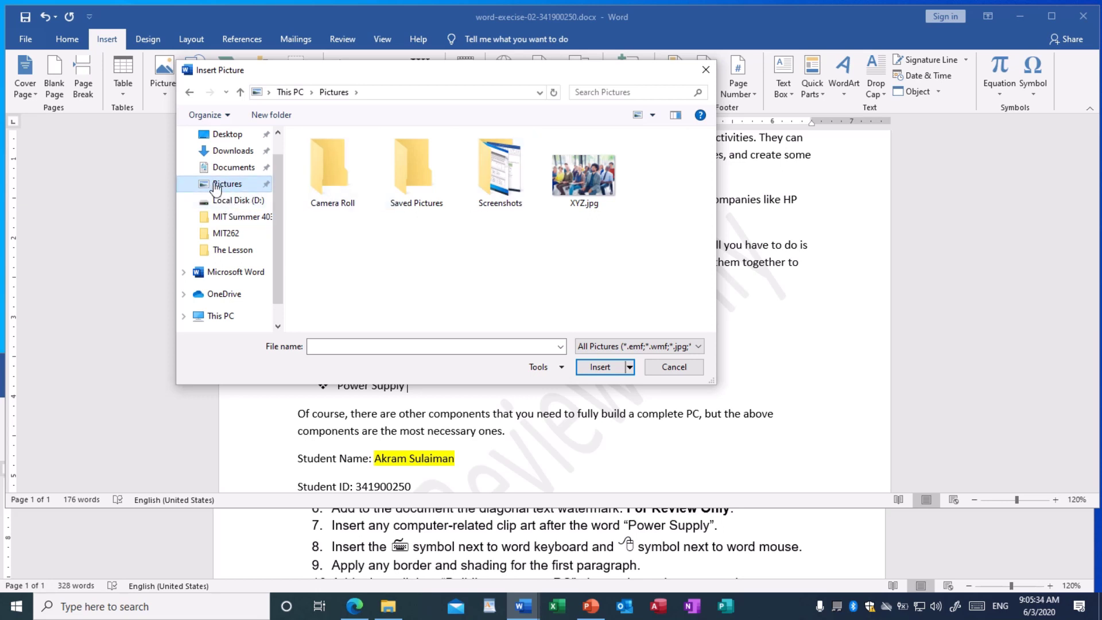
click(572, 185)
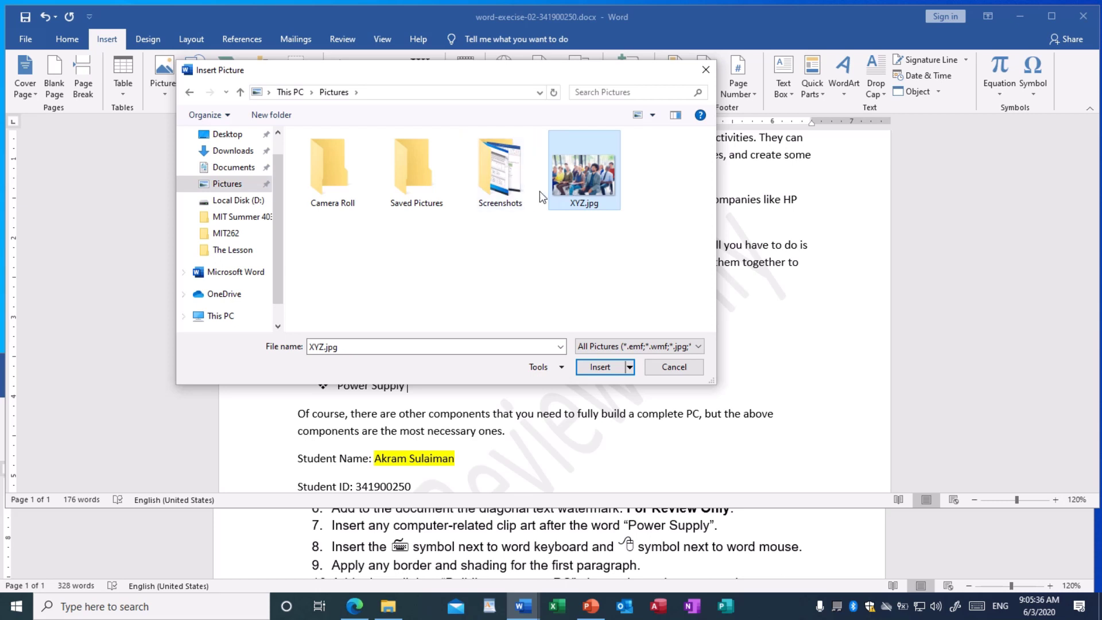
click(600, 368)
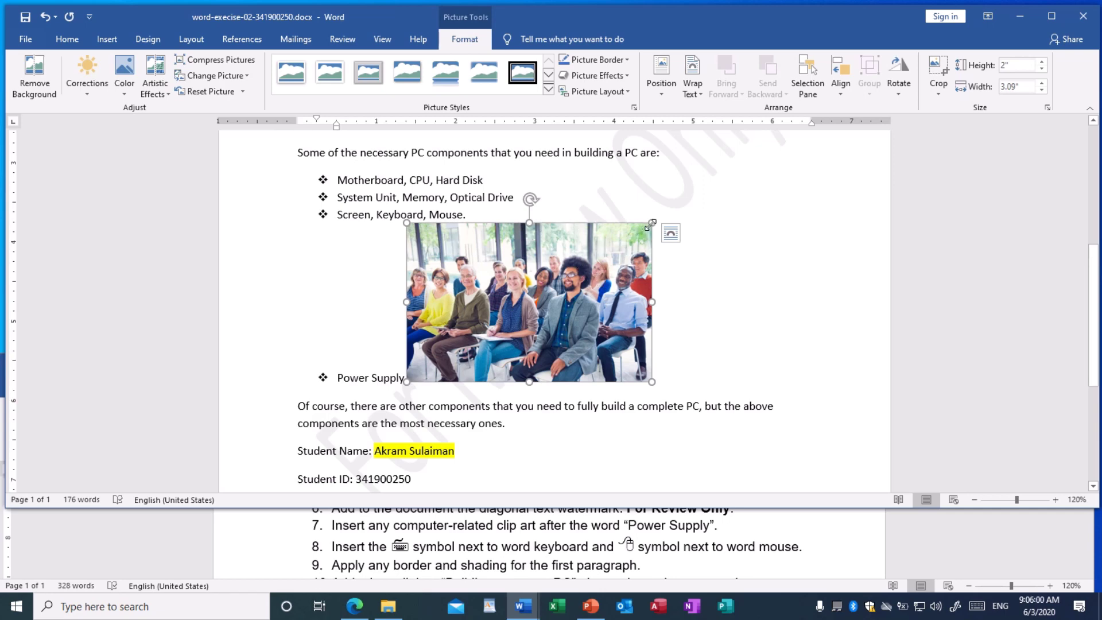
Shrink the seated-audience photo to about 1.89" by 2.97" and save the document
mouse_move(652, 222)
mouse_down()
mouse_move(682, 209)
mouse_move(666, 222)
mouse_move(596, 229)
mouse_move(675, 219)
mouse_move(608, 229)
mouse_move(656, 223)
mouse_move(639, 224)
mouse_up()
mouse_move(637, 296)
mouse_down()
mouse_move(659, 295)
mouse_move(643, 296)
mouse_up()
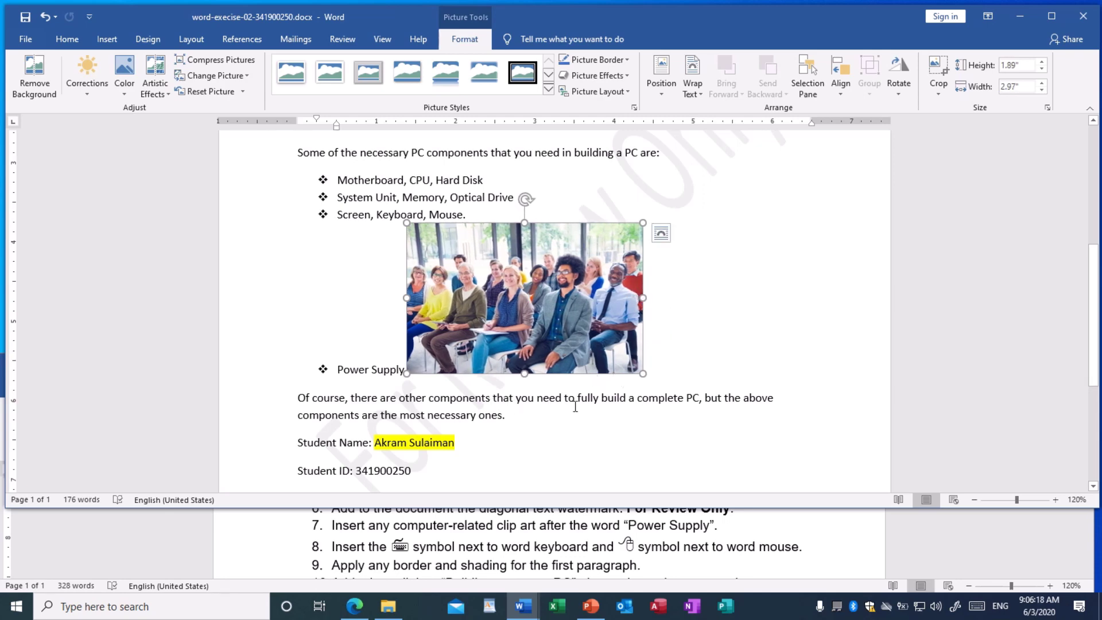
click(664, 403)
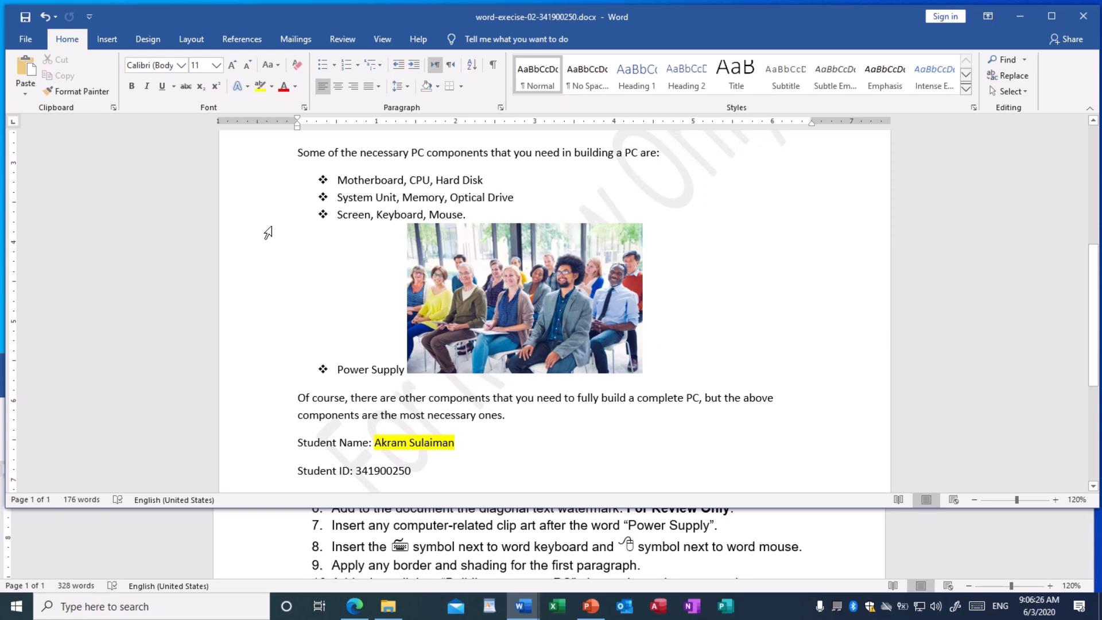
click(25, 22)
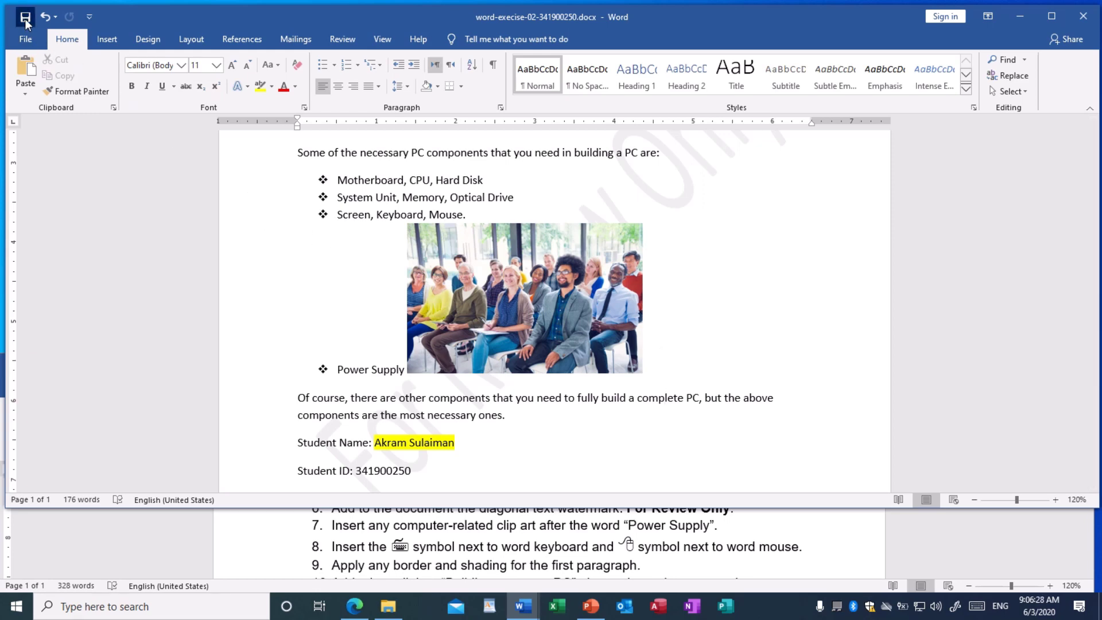
Put the cursor before 'Keyboard' in the third bullet and open the Insert tab's Symbol list
scroll(381, 249, up, 10)
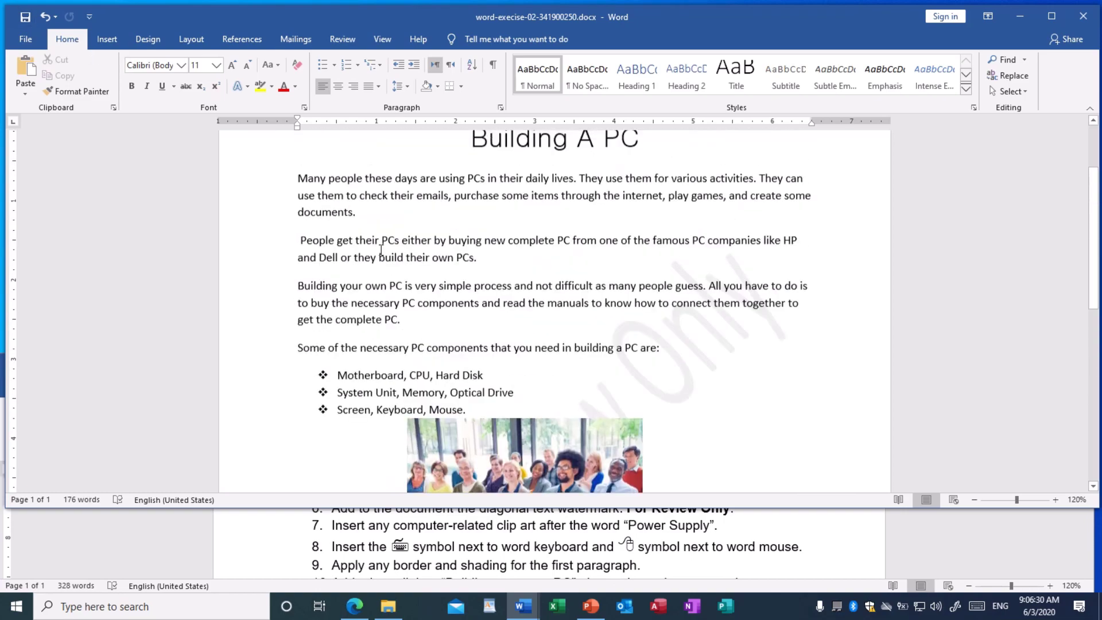
scroll(381, 250, down, 5)
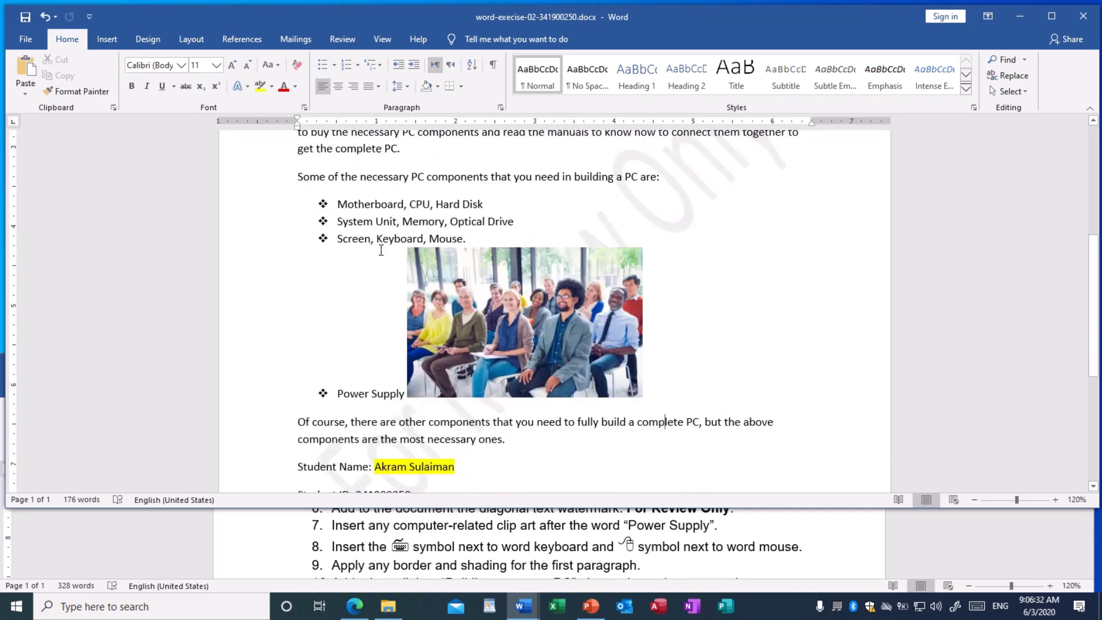
scroll(381, 250, up, 1)
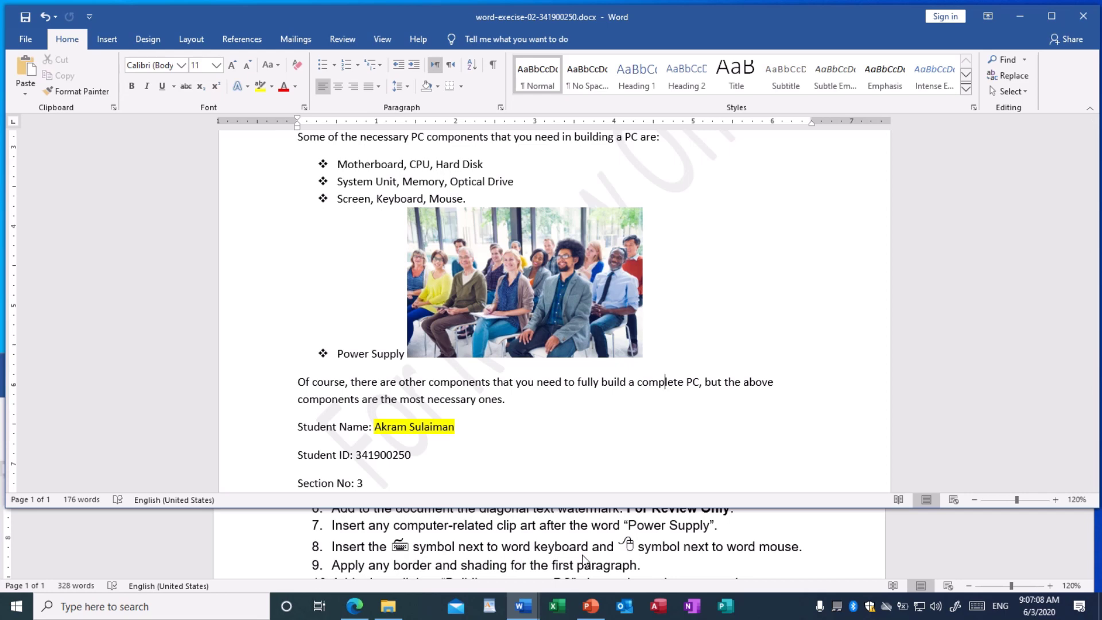
scroll(528, 342, up, 2)
scroll(528, 342, up, 5)
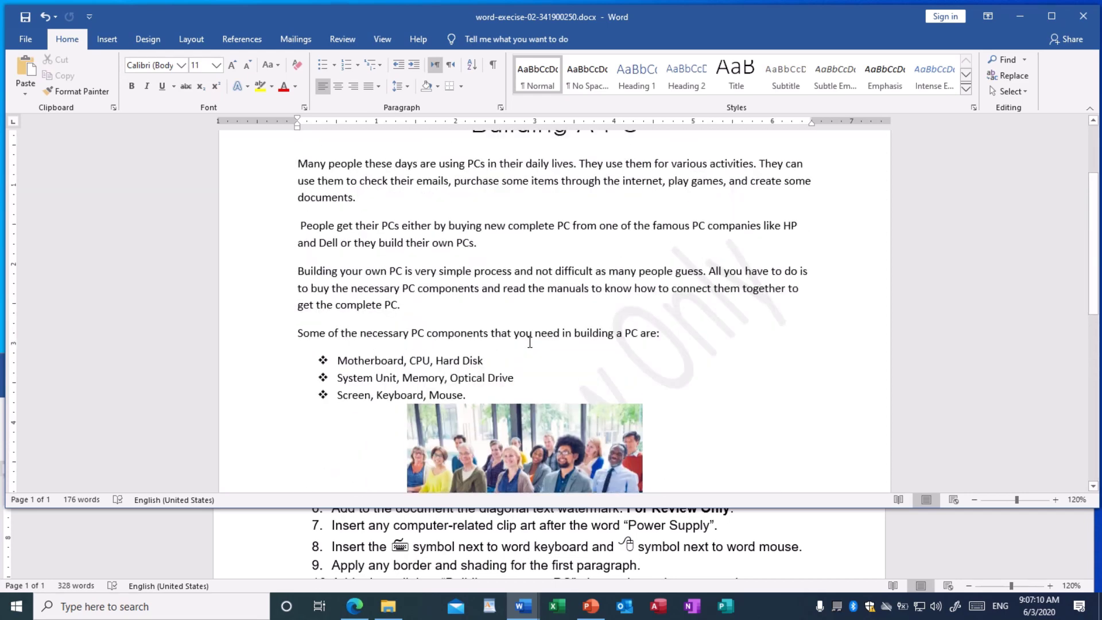
scroll(529, 343, down, 3)
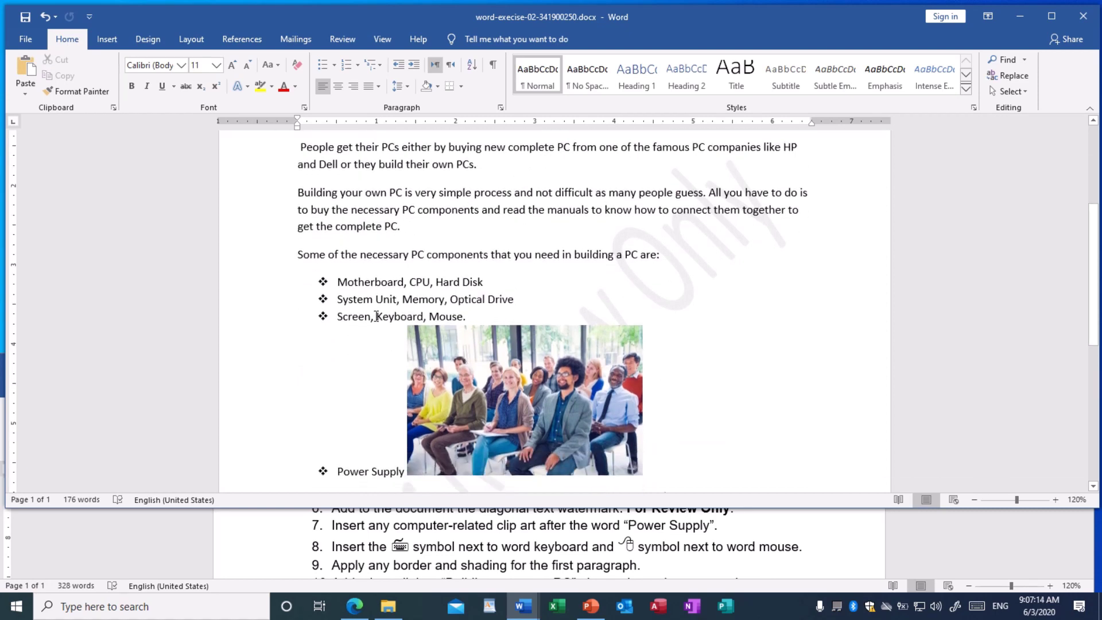
click(377, 317)
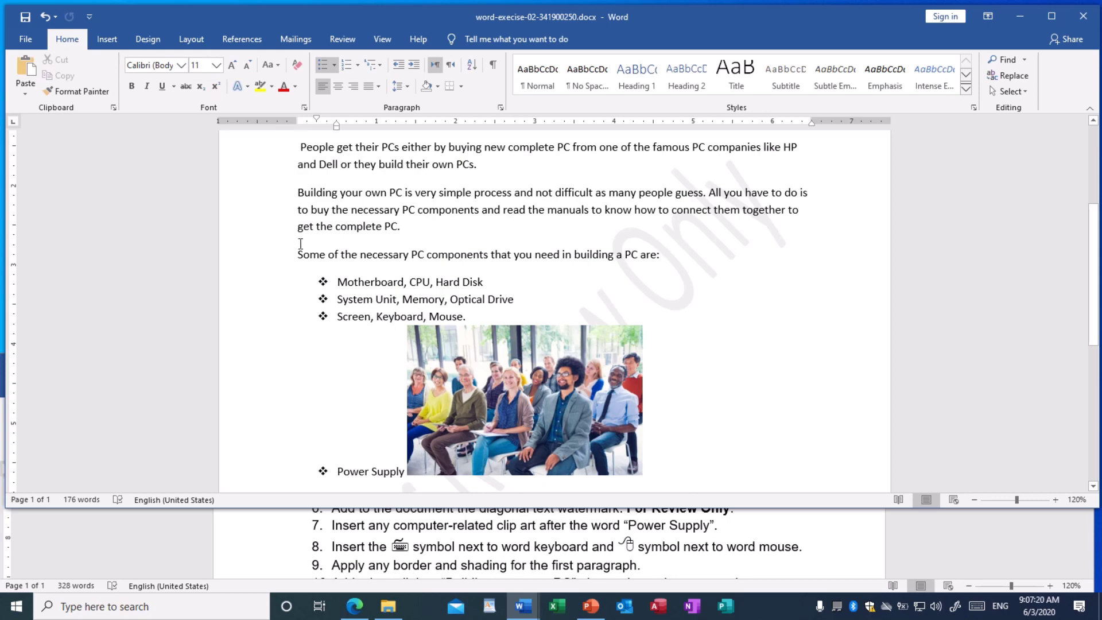
click(108, 40)
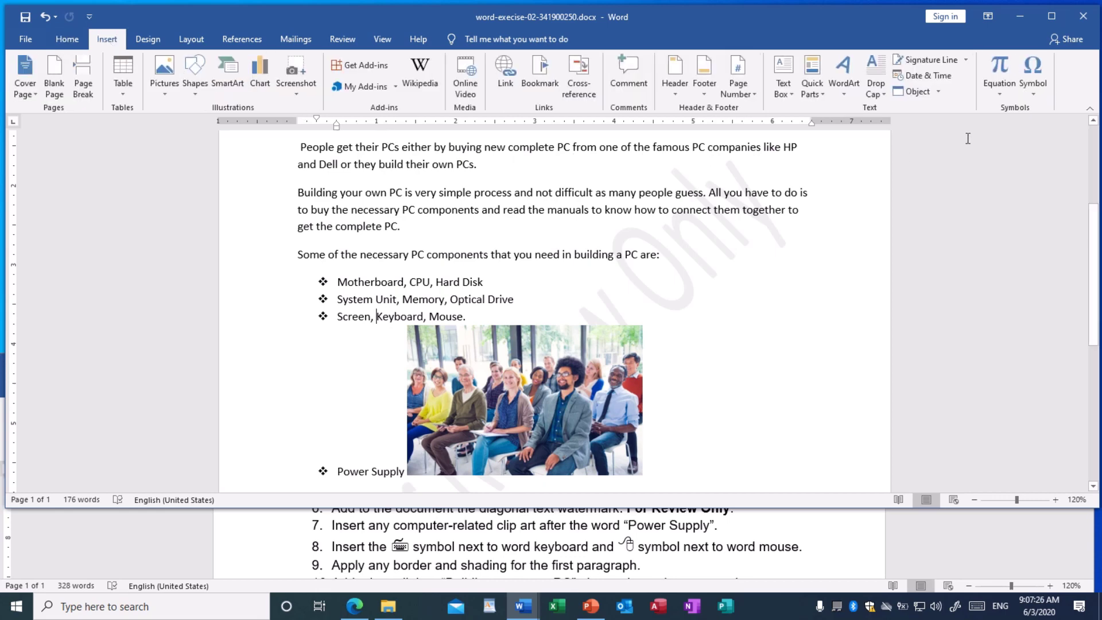
click(1033, 98)
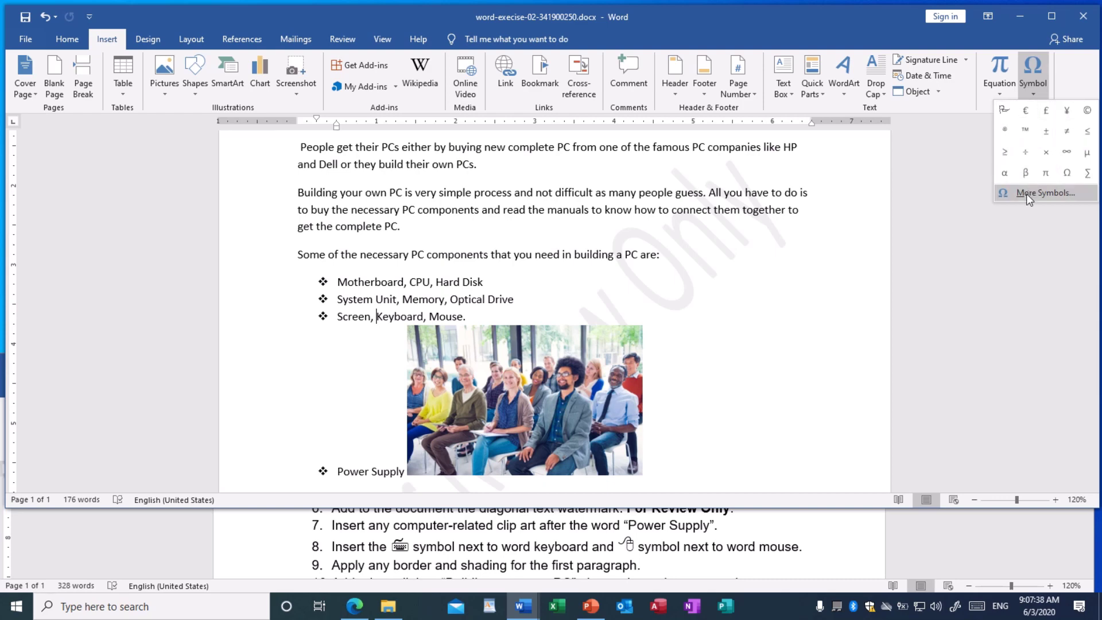
Insert the Wingdings keyboard symbol before 'Keyboard' through More Symbols
click(1030, 193)
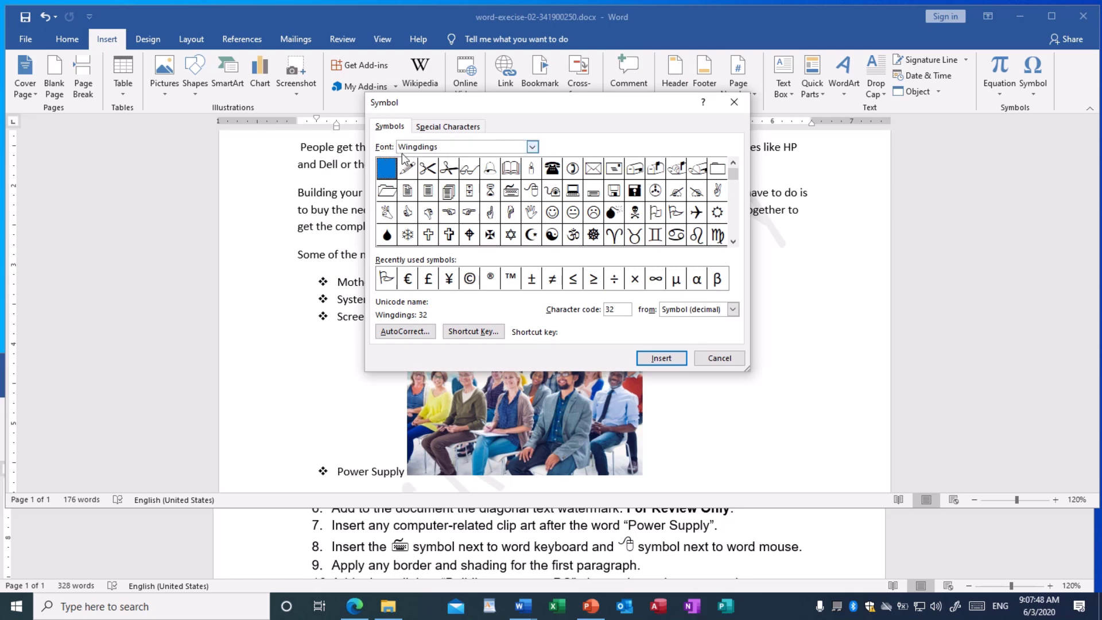
click(534, 148)
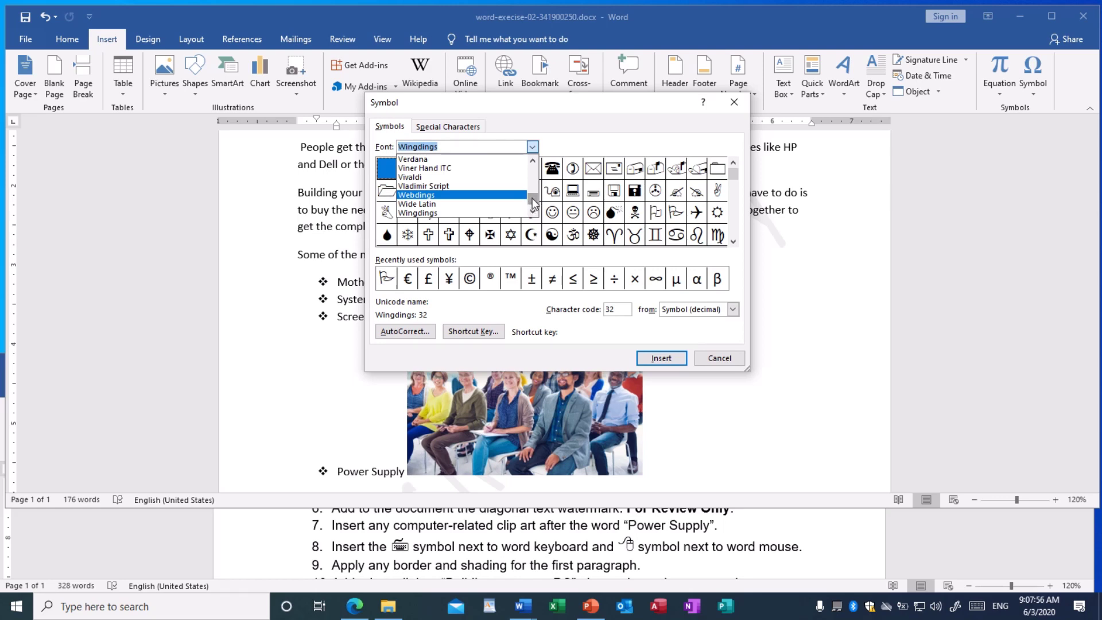
click(440, 178)
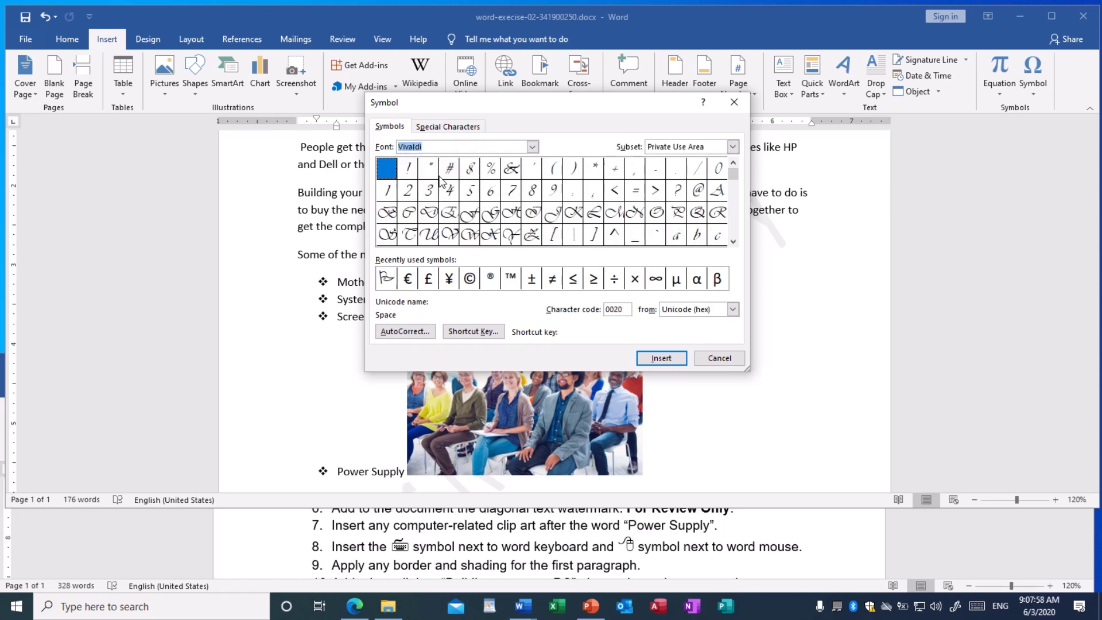
click(533, 147)
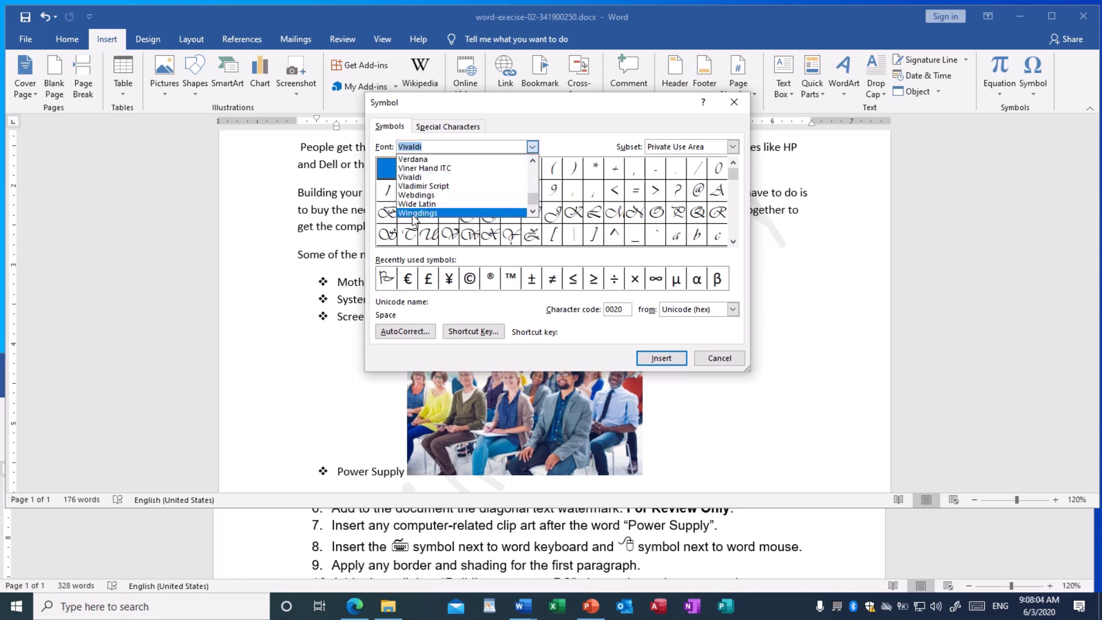
click(414, 212)
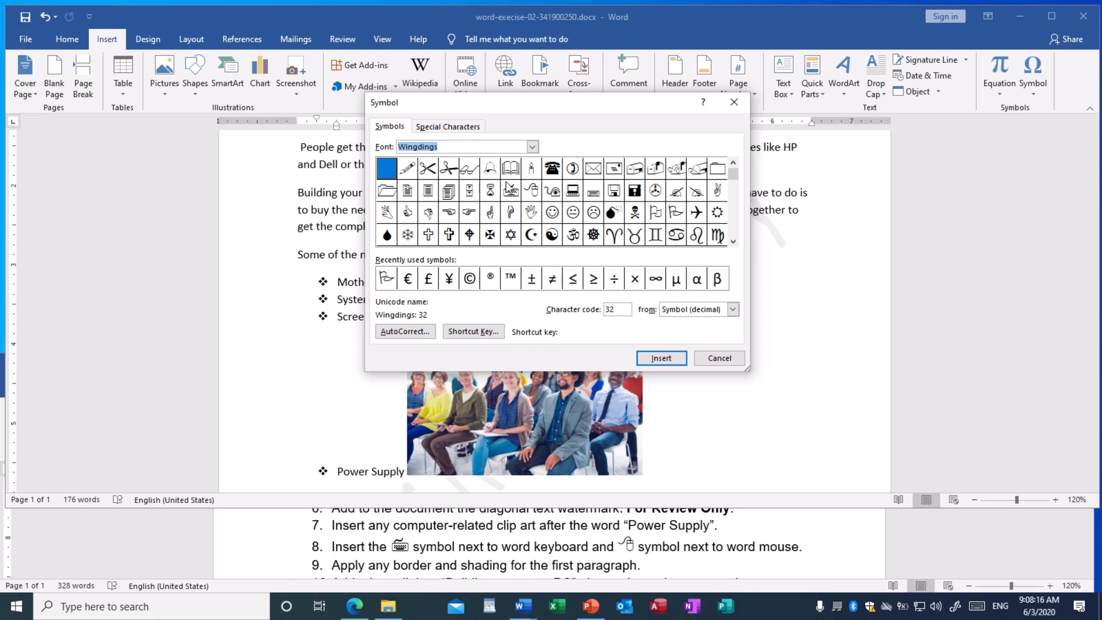
click(510, 193)
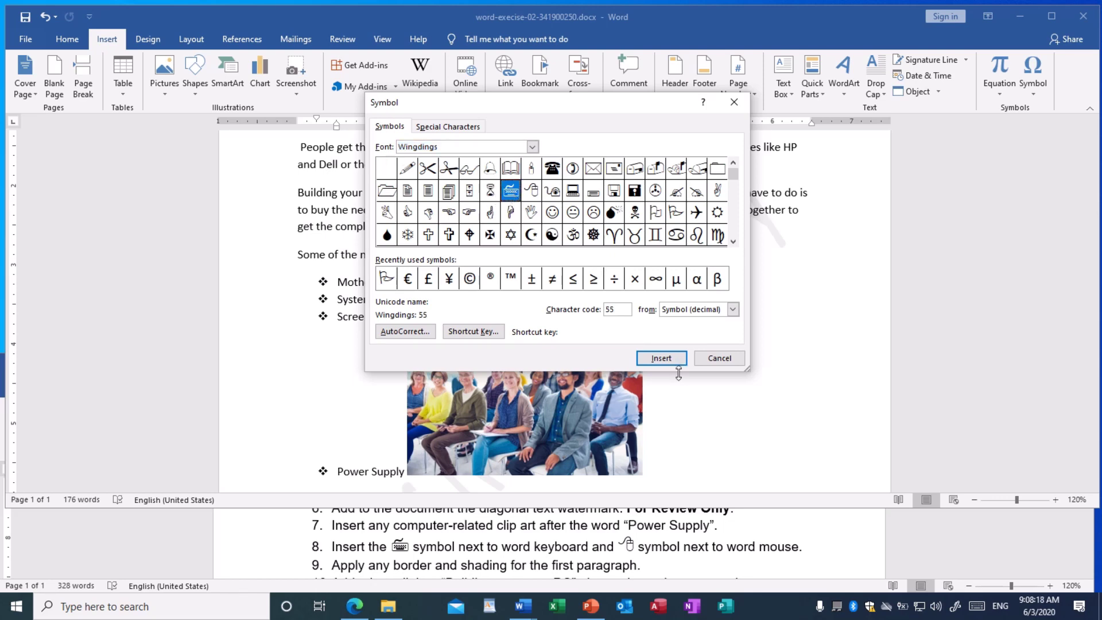
click(661, 359)
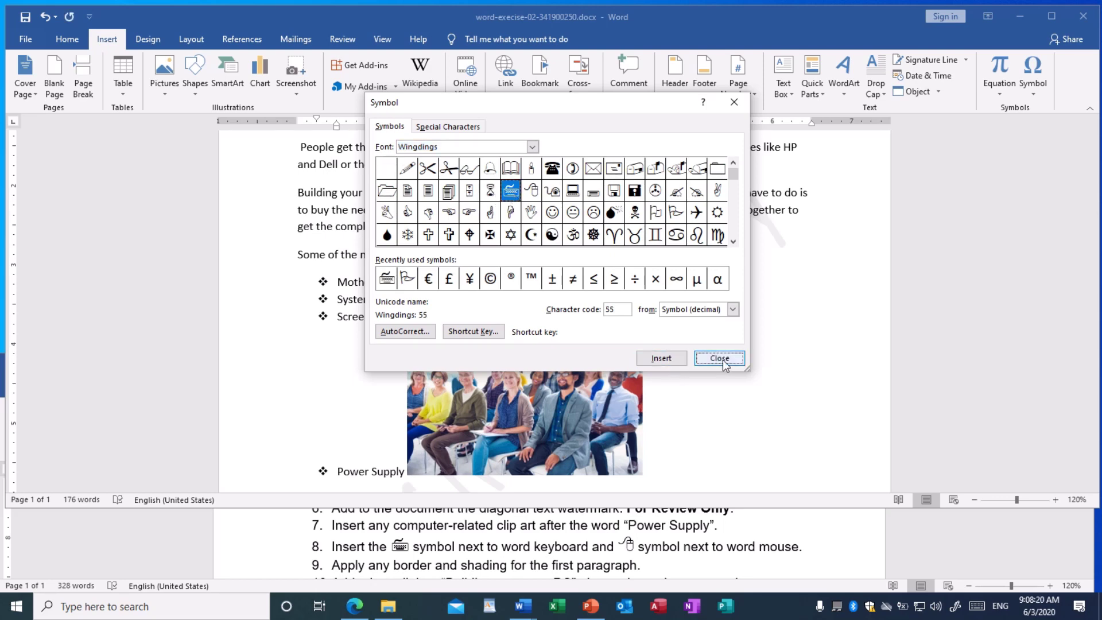
click(722, 360)
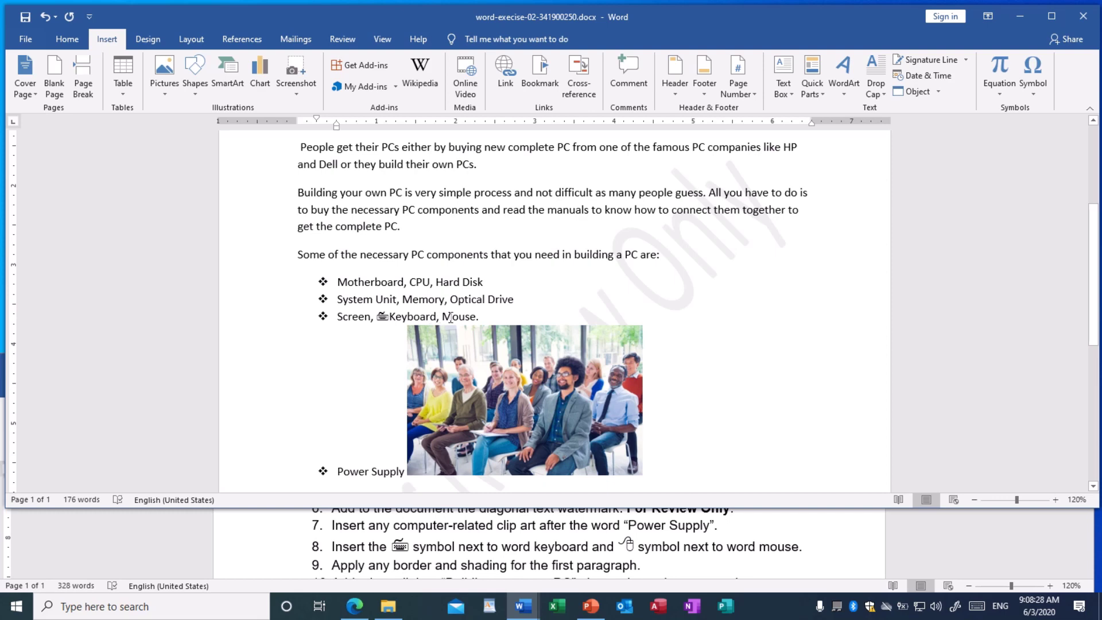
click(443, 316)
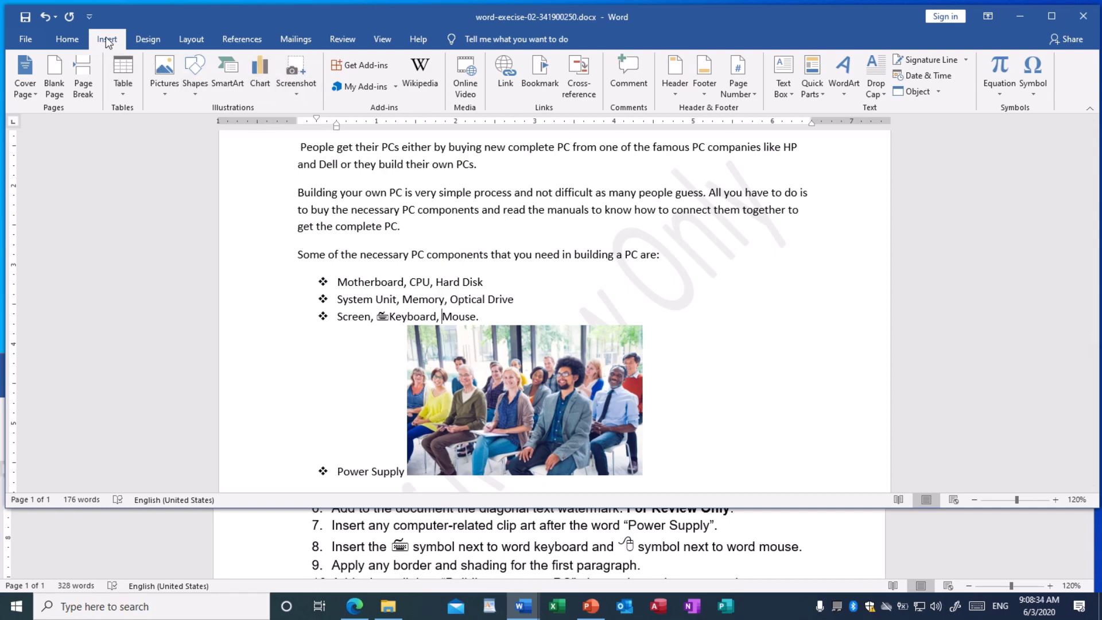
Insert the Wingdings mouse symbol before 'Mouse' through More Symbols
click(1031, 96)
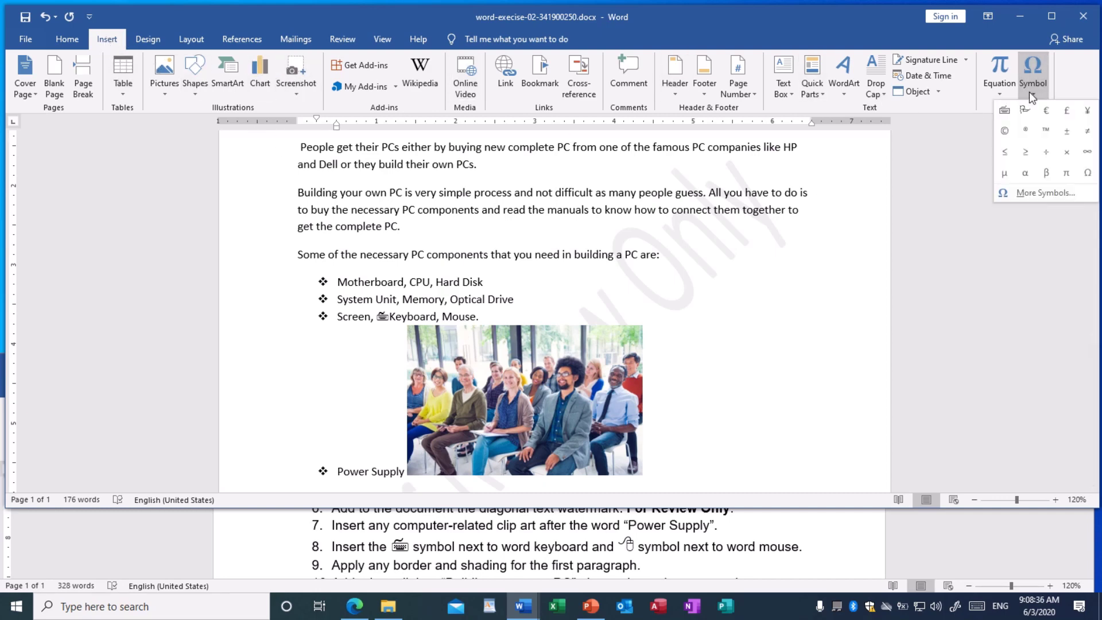
click(1043, 196)
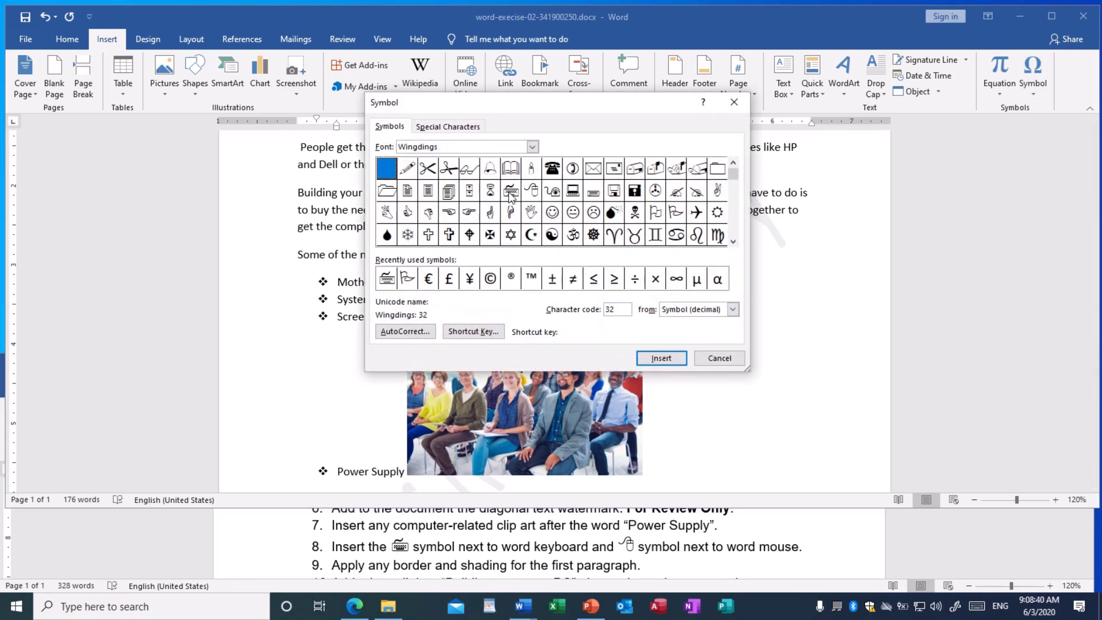
click(532, 194)
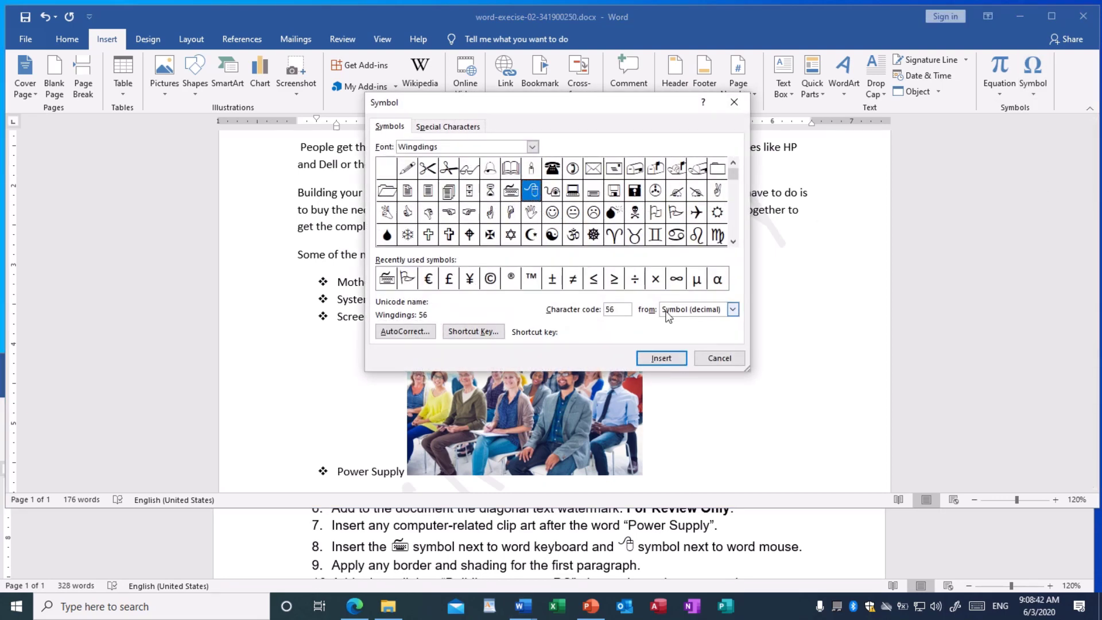
click(663, 360)
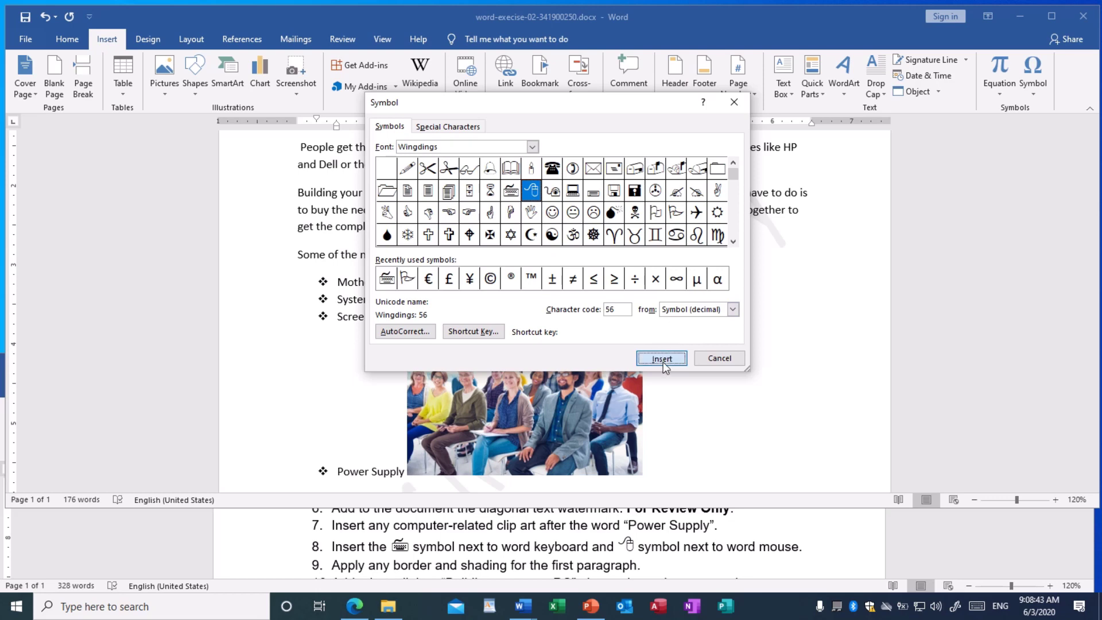
click(710, 360)
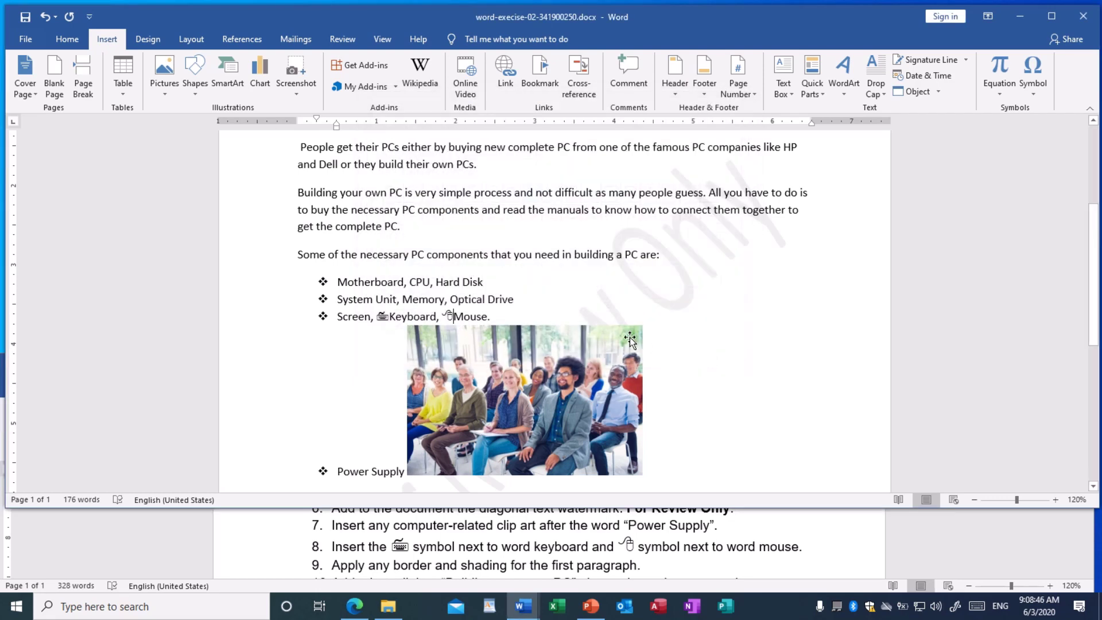
scroll(502, 307, down, 1)
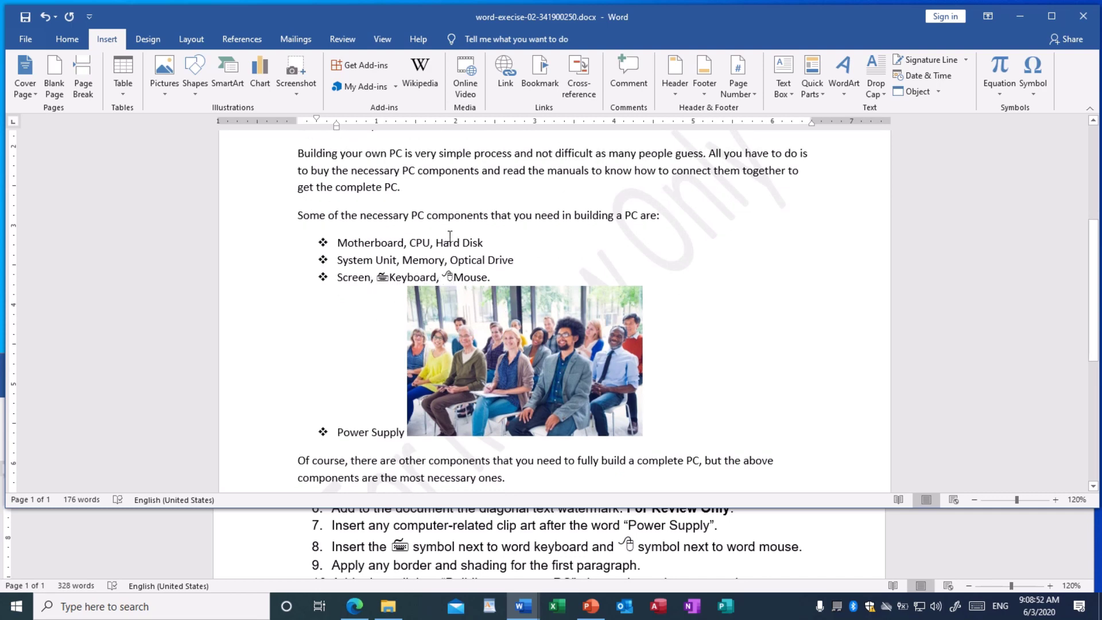
Save the document, then select the first paragraph under 'Building A PC'
click(25, 17)
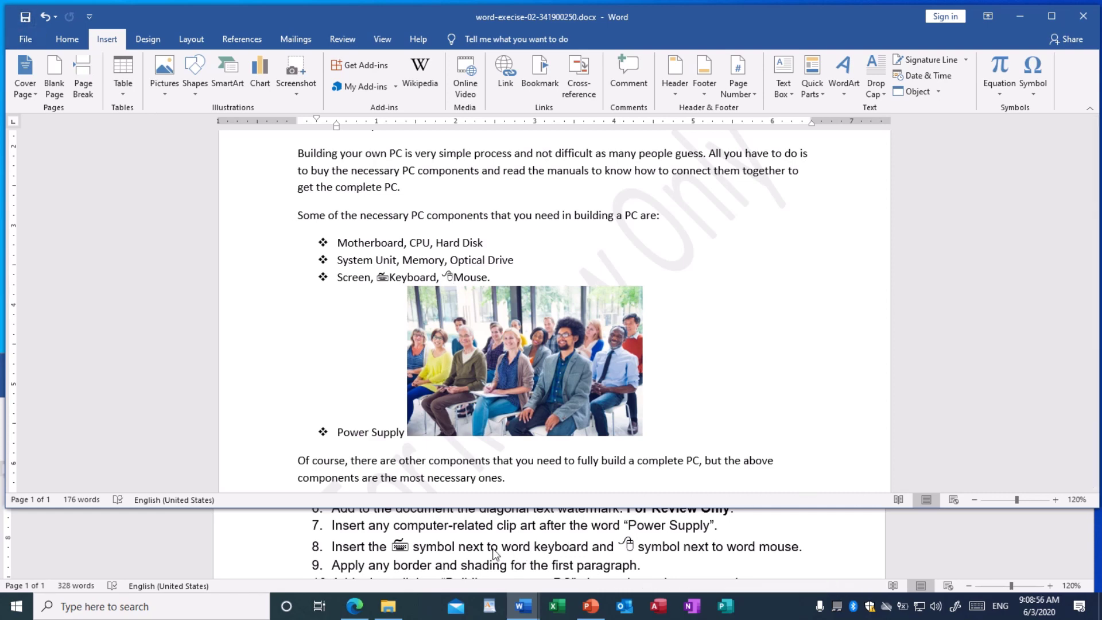
scroll(493, 549, down, 1)
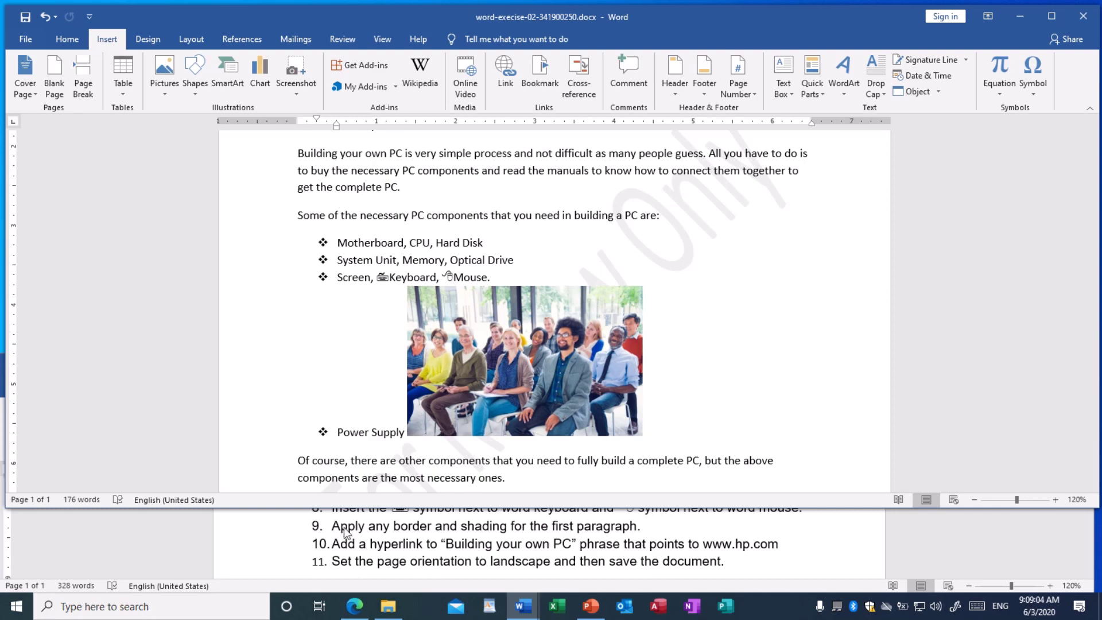
scroll(556, 251, up, 5)
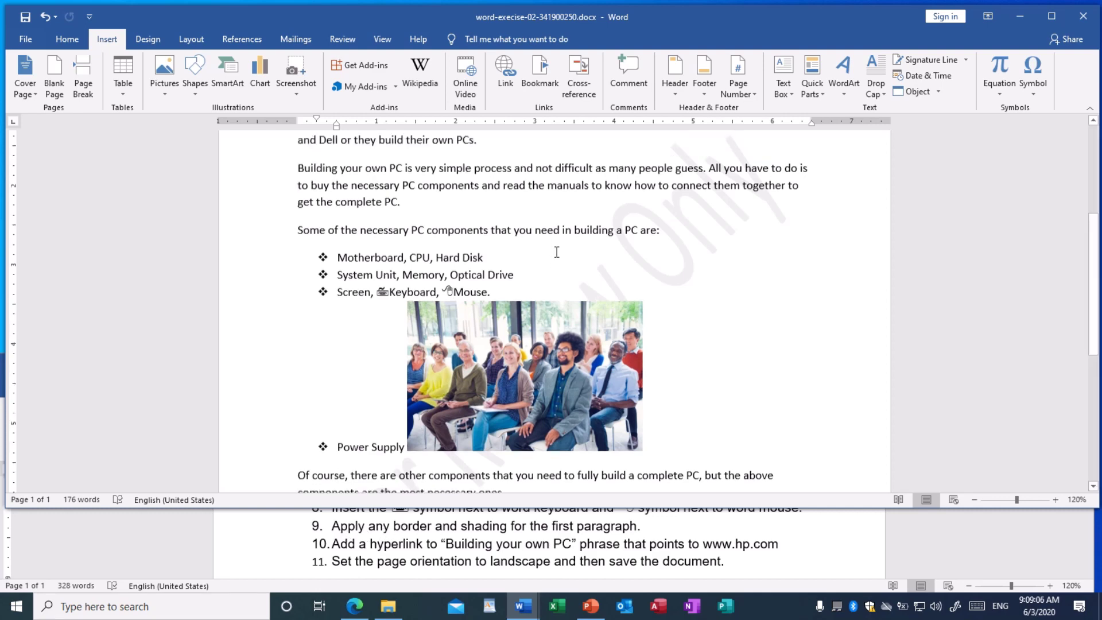
scroll(557, 252, up, 1)
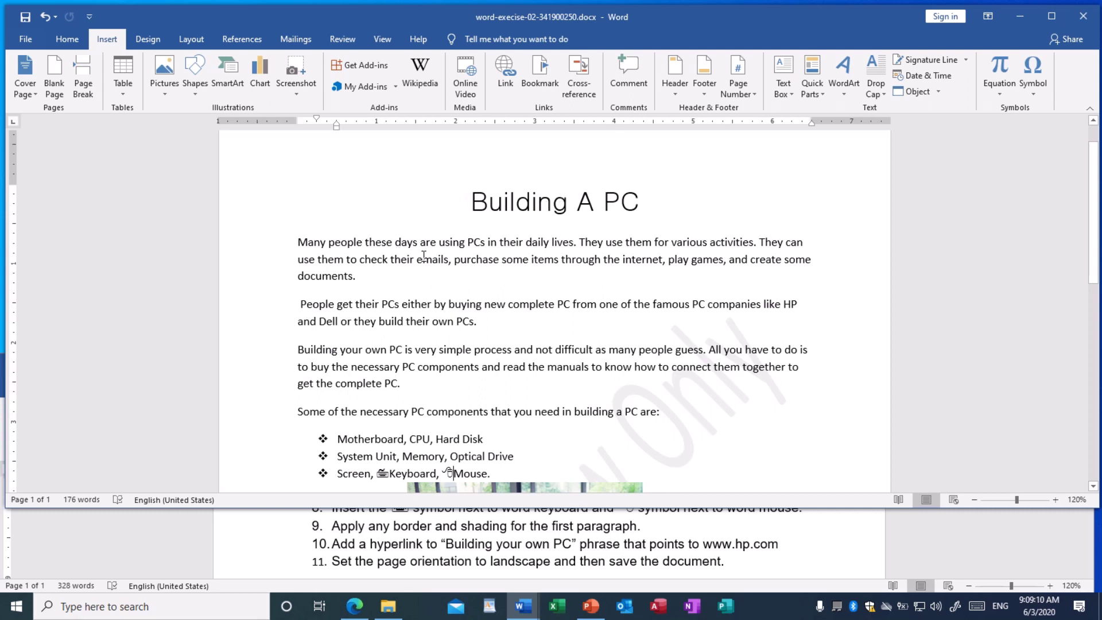
drag(296, 242, 356, 273)
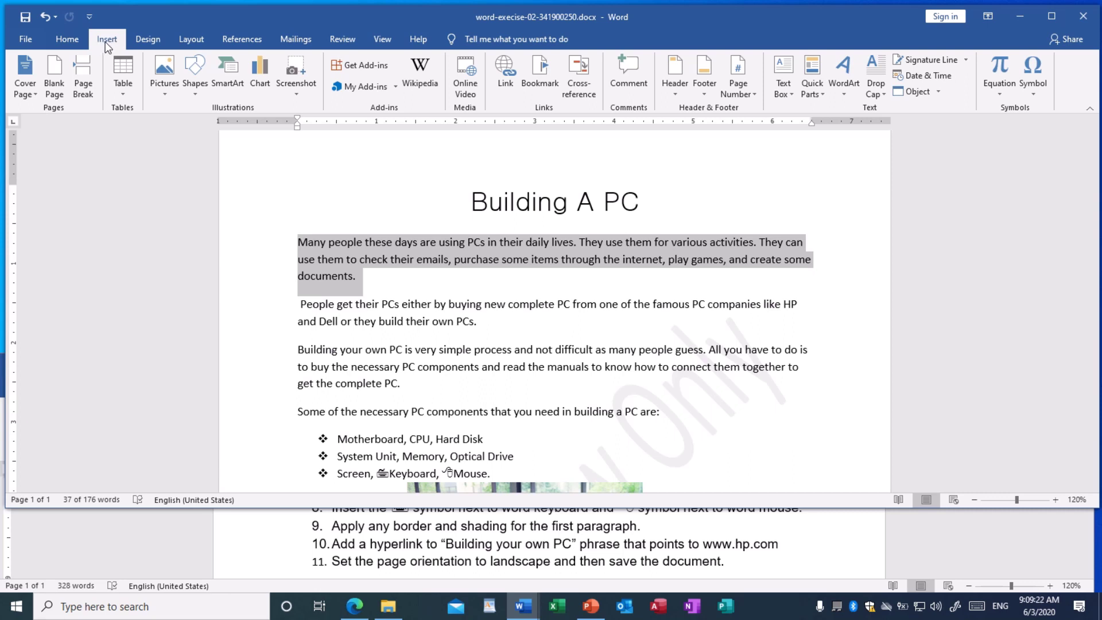
Open Borders and Shading from the Home tab's Borders dropdown for the selected paragraph
click(67, 39)
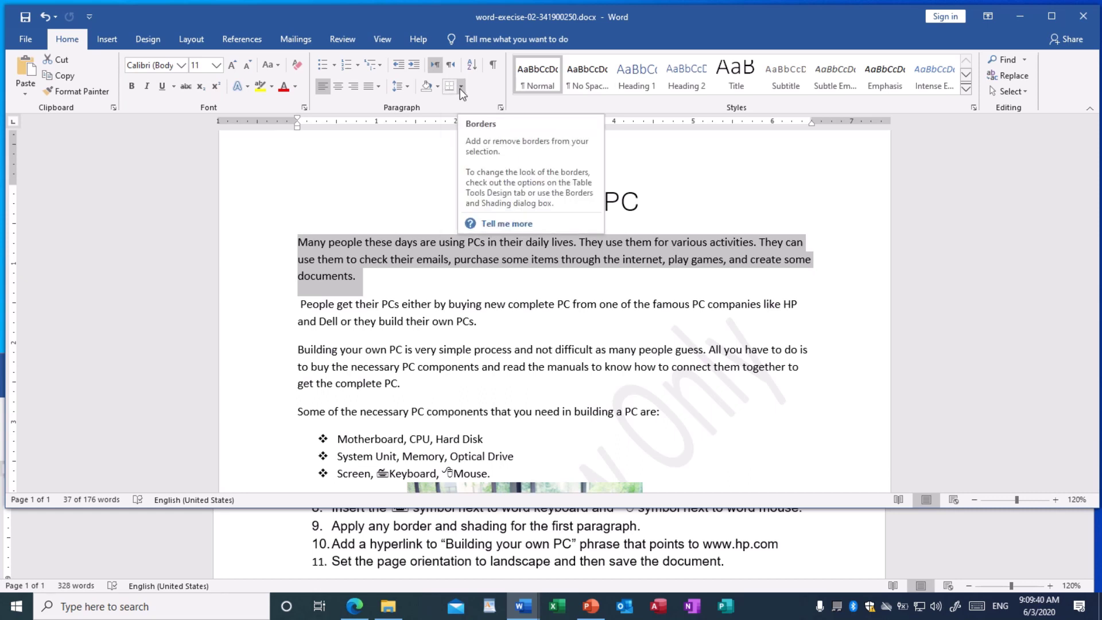
click(461, 88)
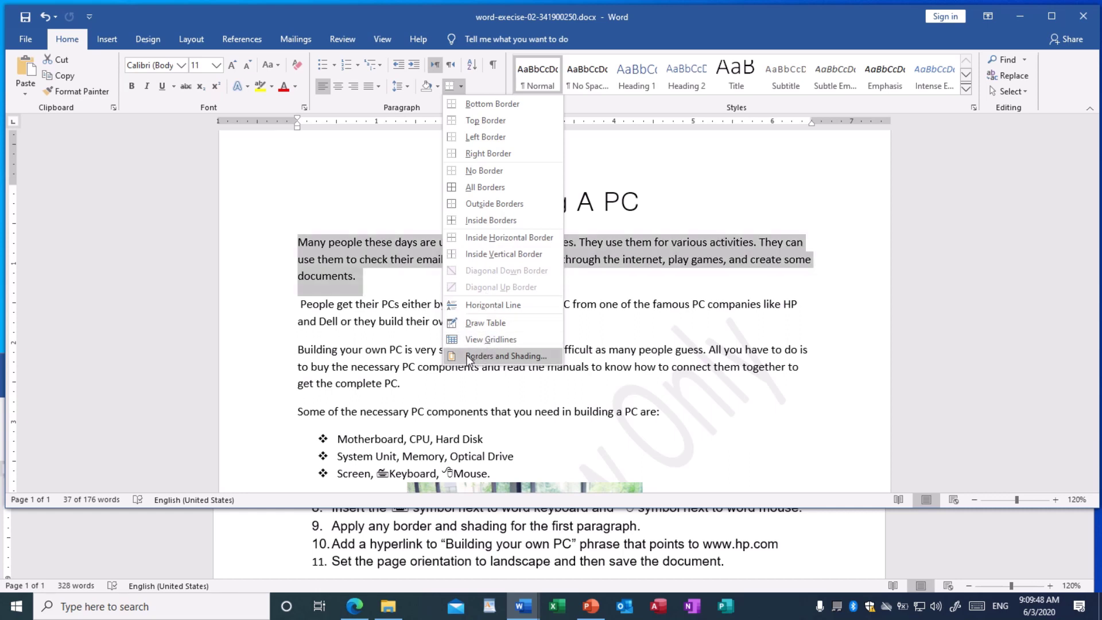
click(506, 356)
mouse_move(523, 120)
mouse_down()
mouse_move(574, 157)
mouse_move(608, 154)
mouse_up()
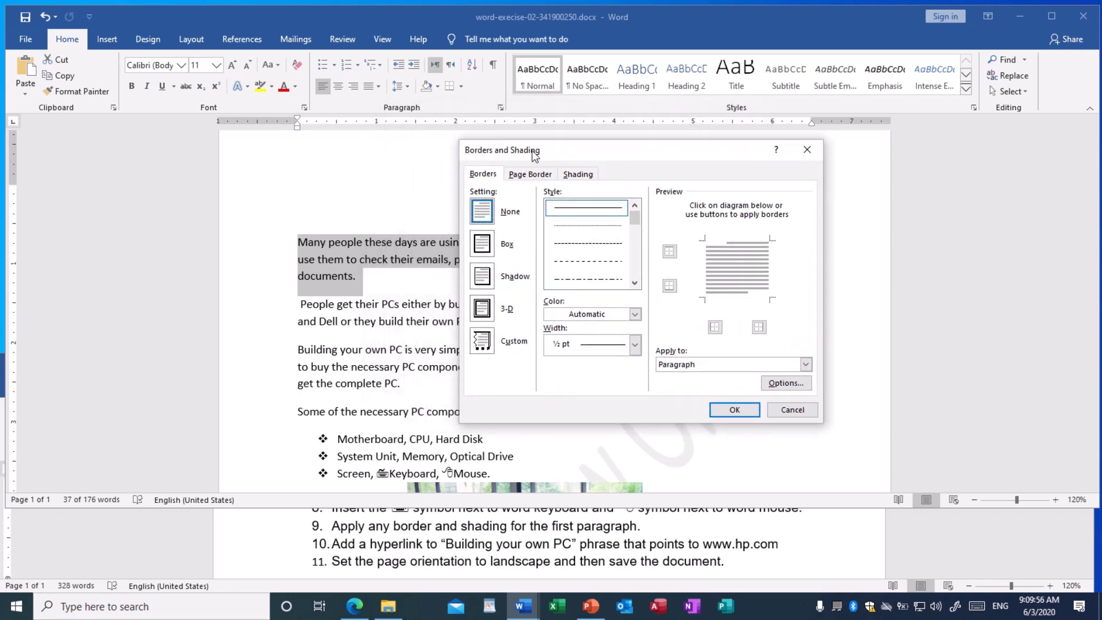
Choose a Box border for the first paragraph, keeping a solid ½ pt line after trying dashed
click(487, 252)
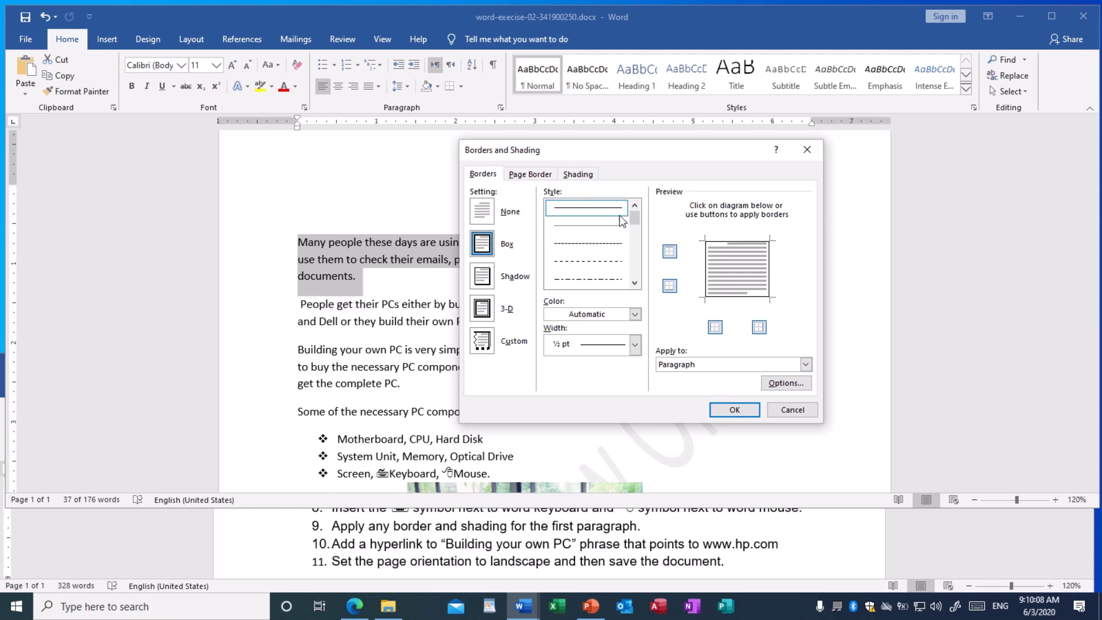
click(608, 230)
click(594, 247)
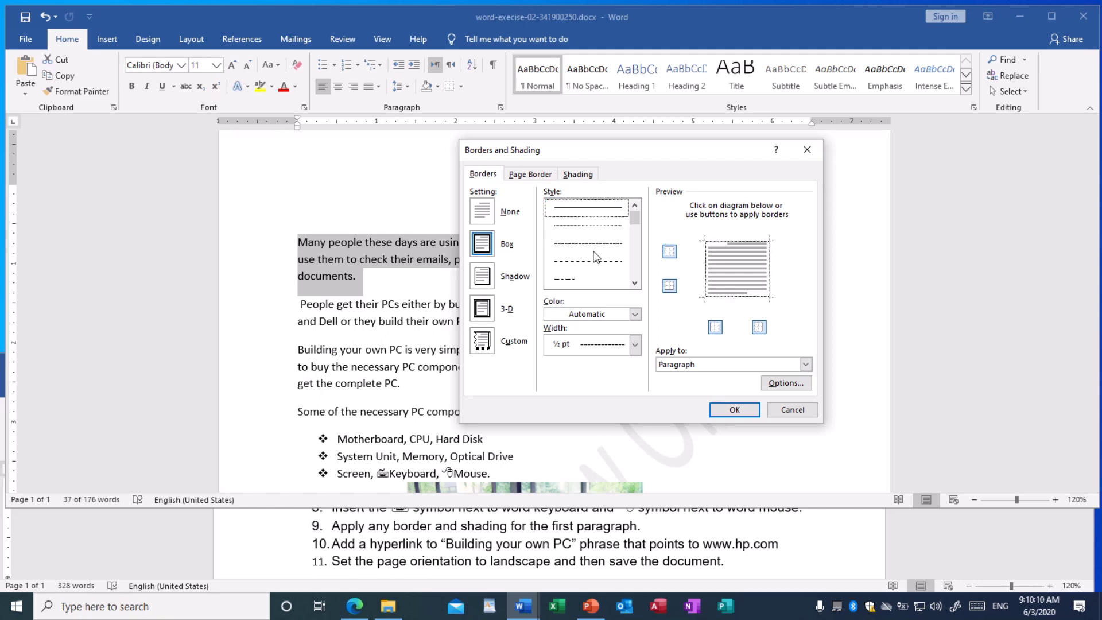
mouse_move(634, 222)
mouse_down()
mouse_move(634, 270)
mouse_move(636, 219)
mouse_up()
click(578, 212)
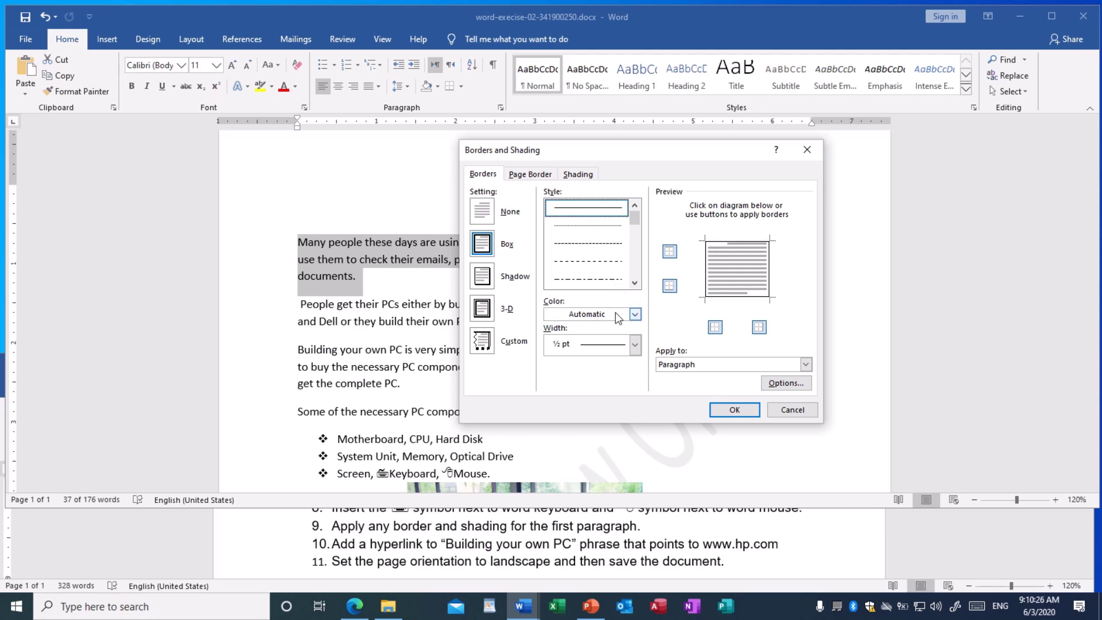
Make the box border light green, apply it to the whole Paragraph, and confirm
click(634, 314)
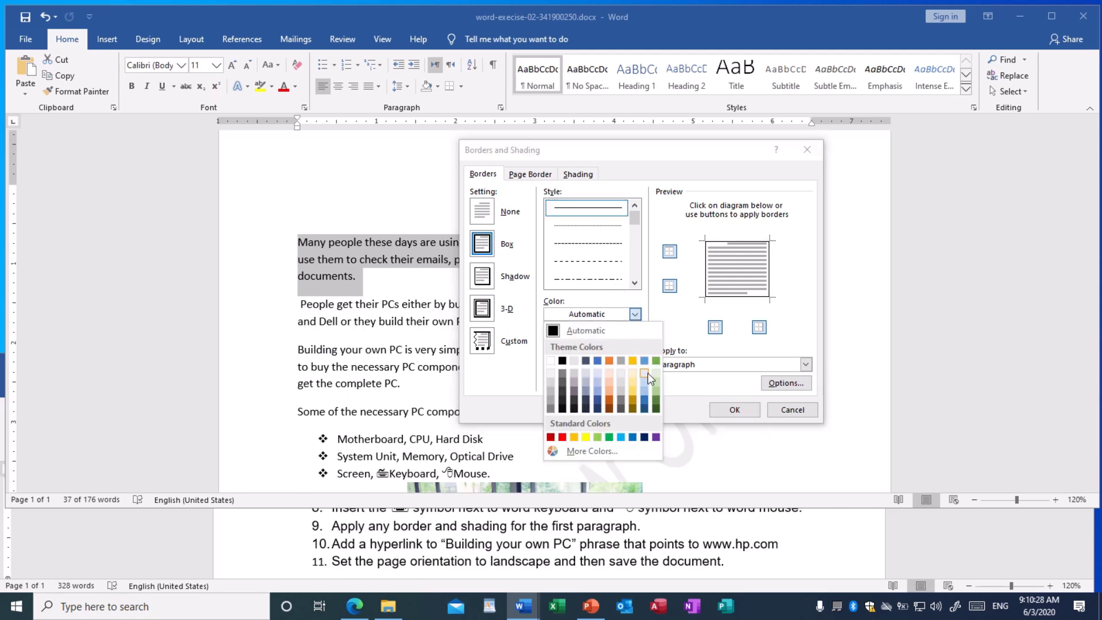
click(656, 388)
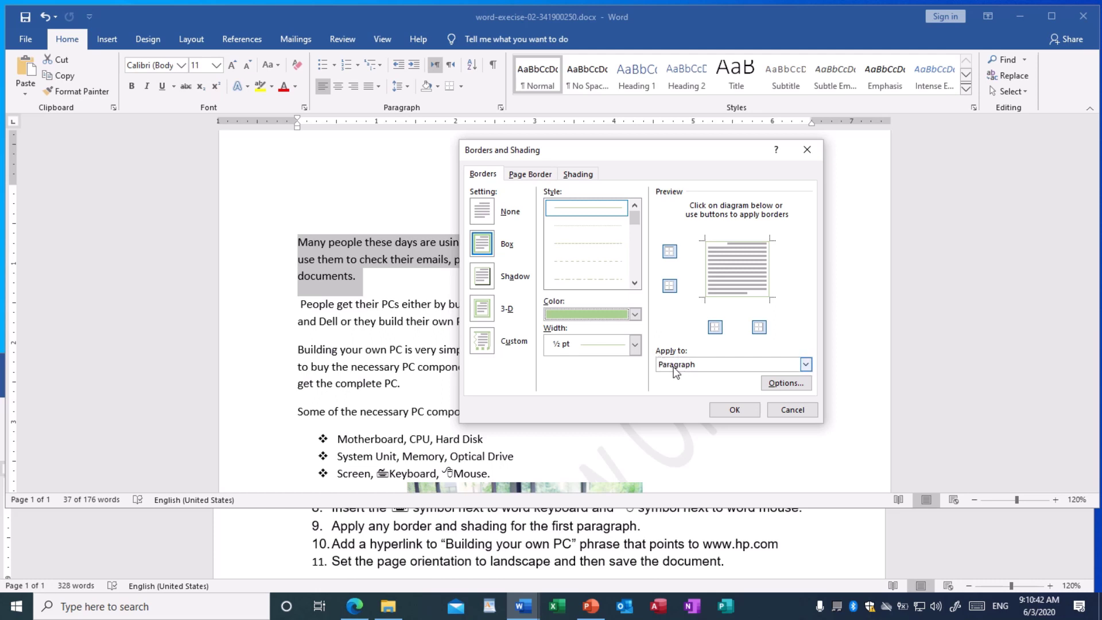
click(806, 365)
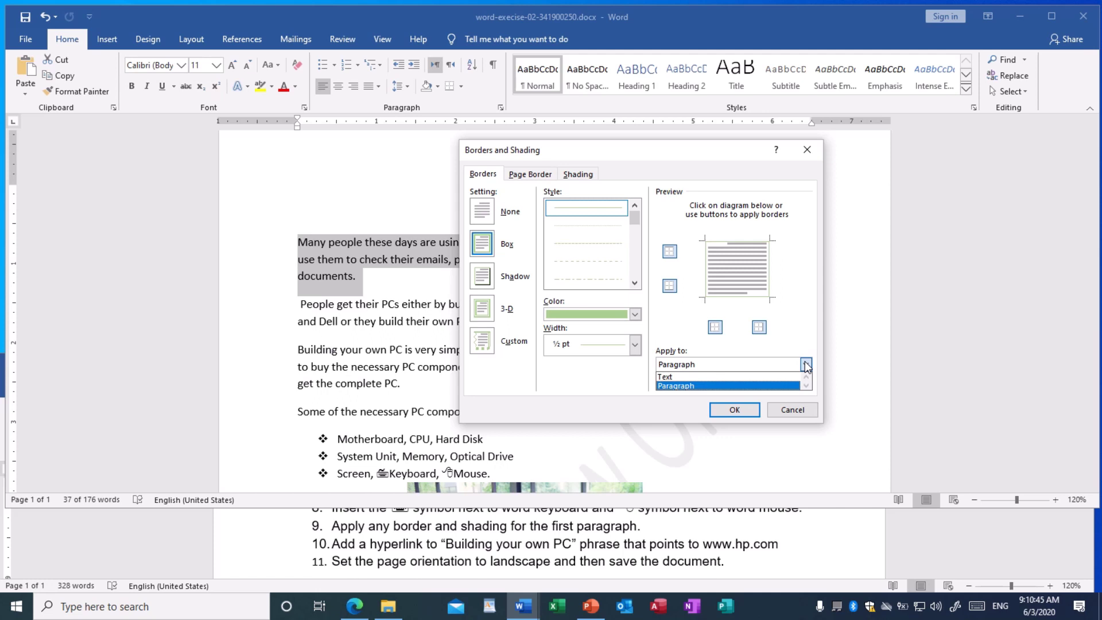
click(687, 376)
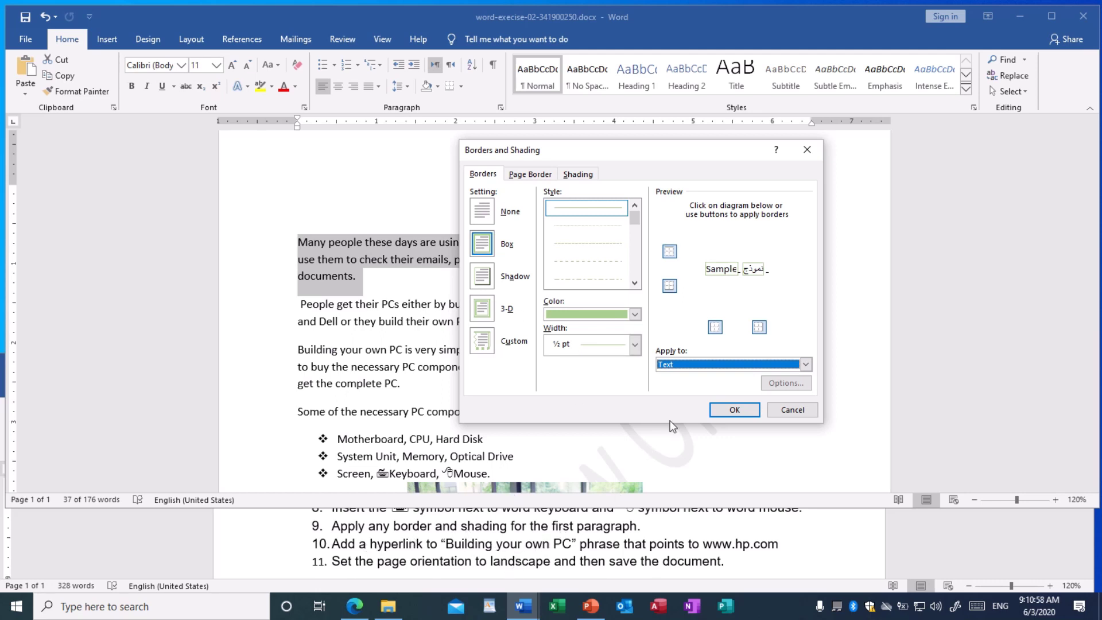
click(712, 364)
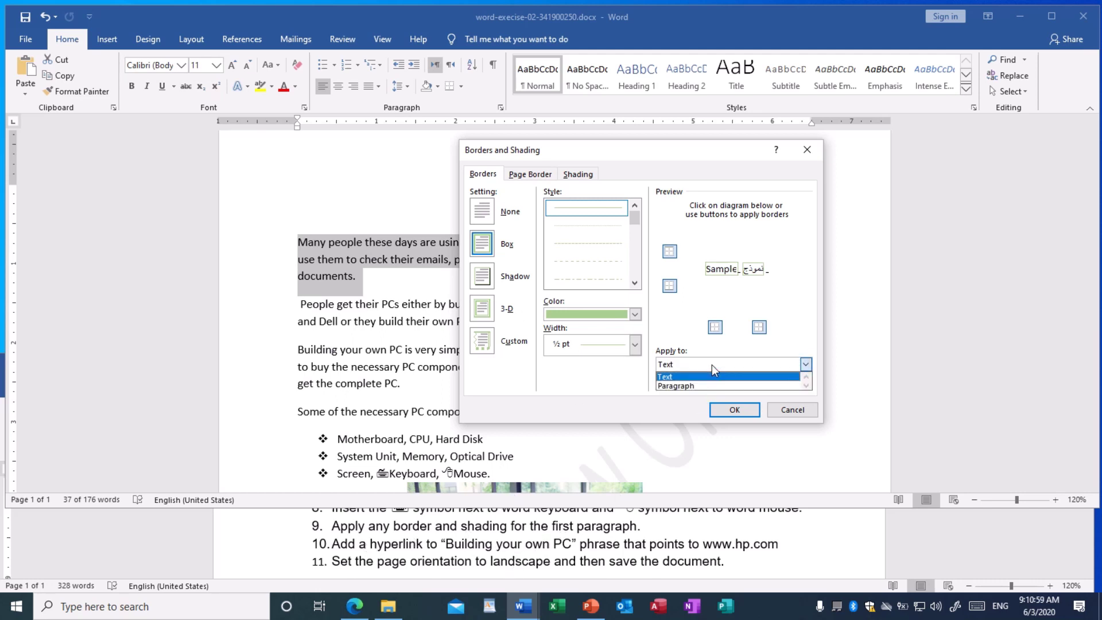
click(683, 385)
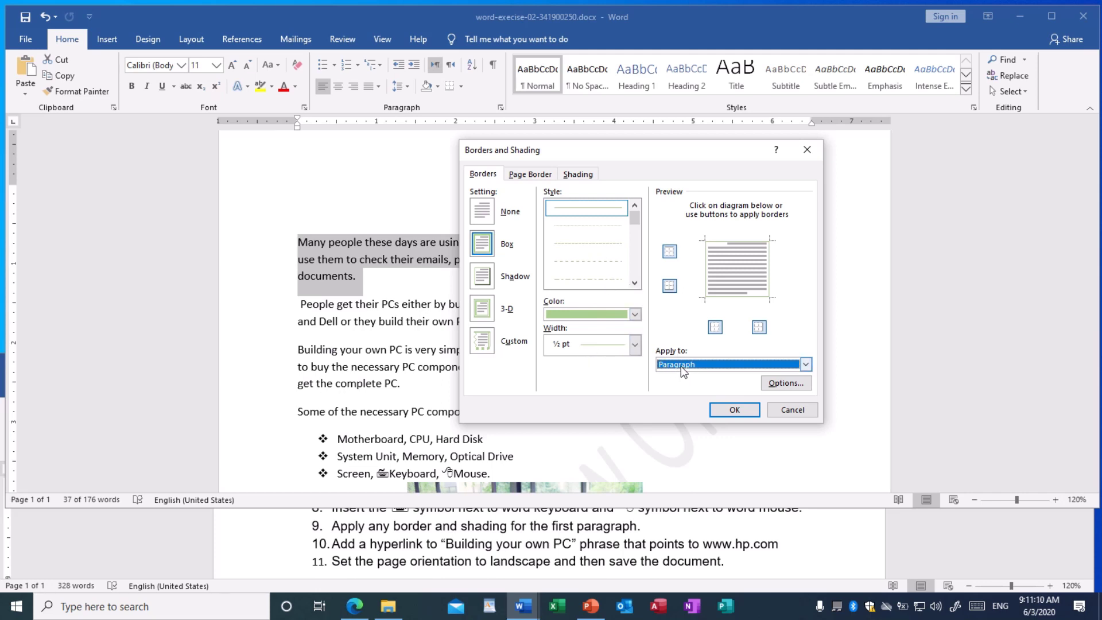
click(740, 412)
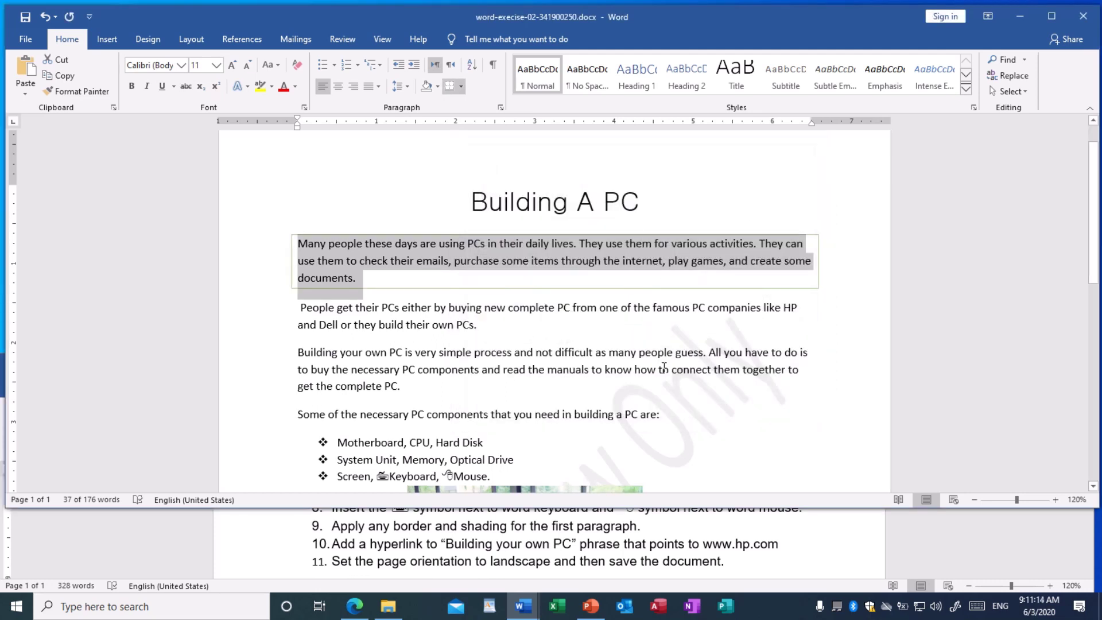
Select the green-boxed first paragraph and reopen Borders and Shading from the Borders dropdown
click(607, 338)
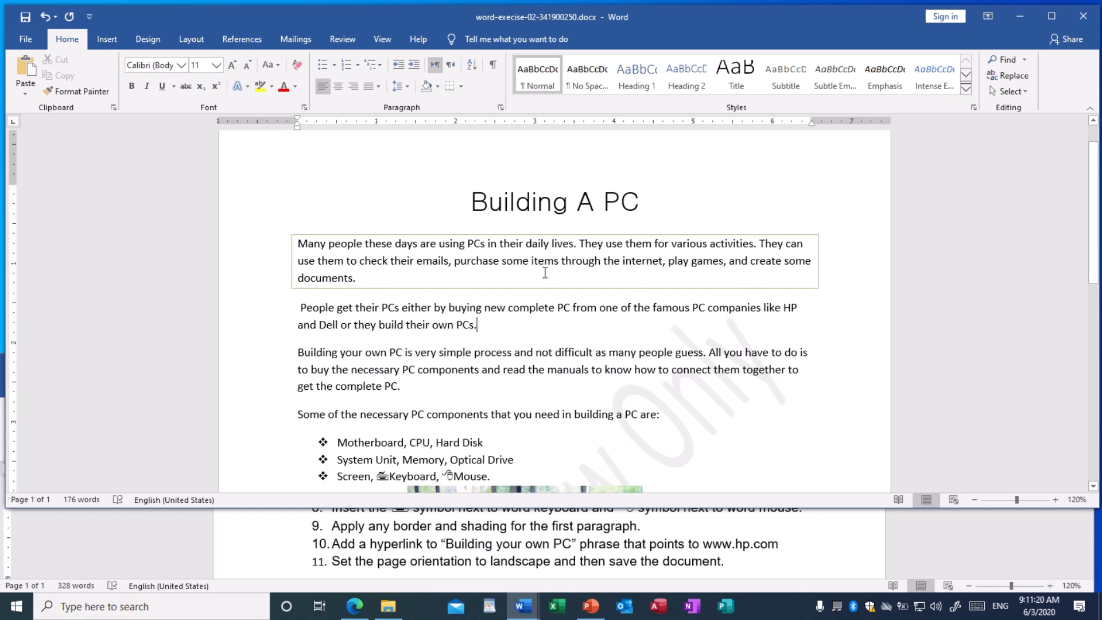
drag(296, 243, 375, 274)
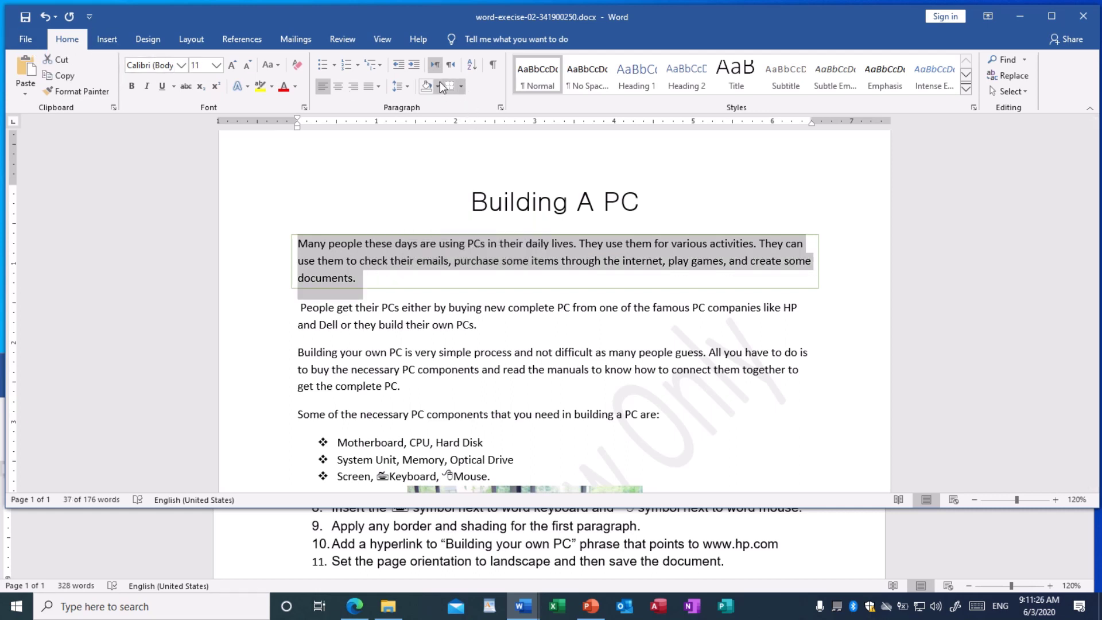
click(462, 86)
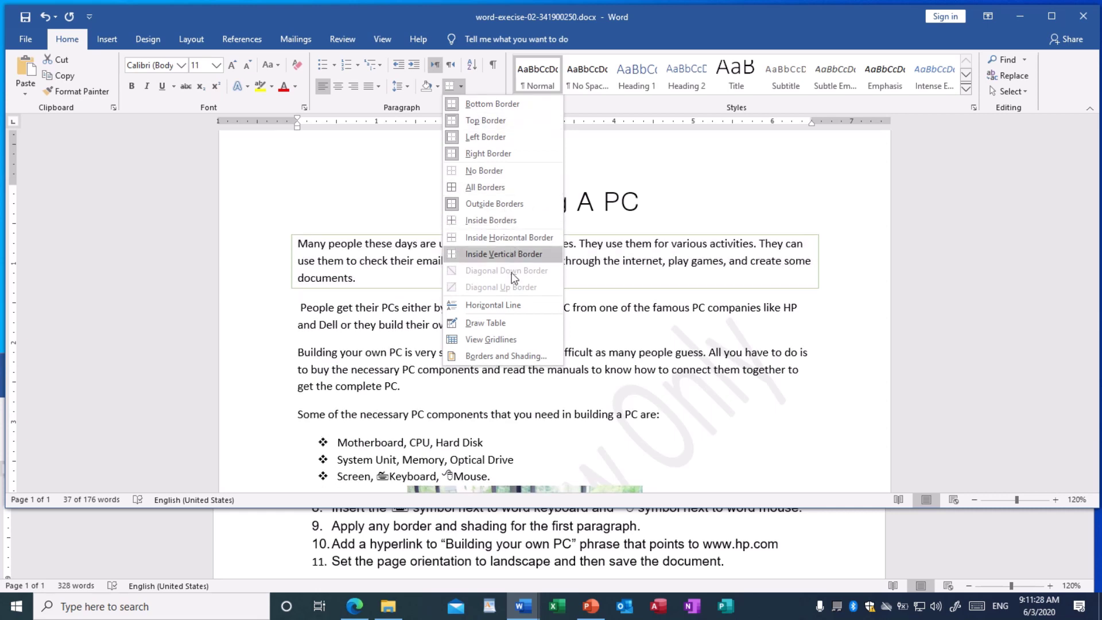
click(513, 356)
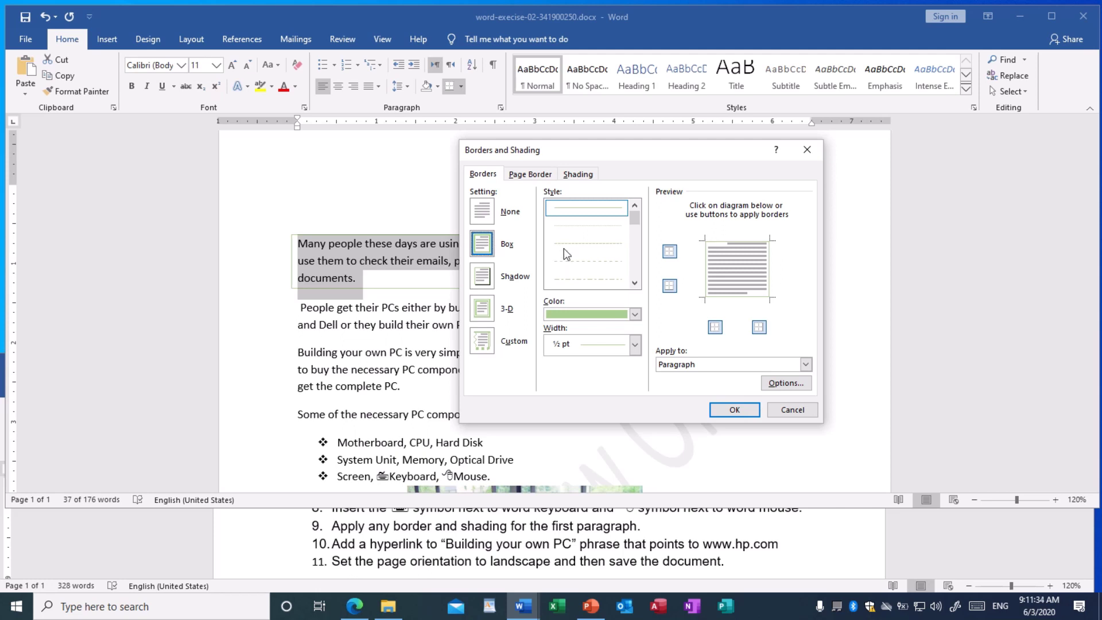
Give the first paragraph a light blue fill shading applied to the whole Paragraph
click(581, 175)
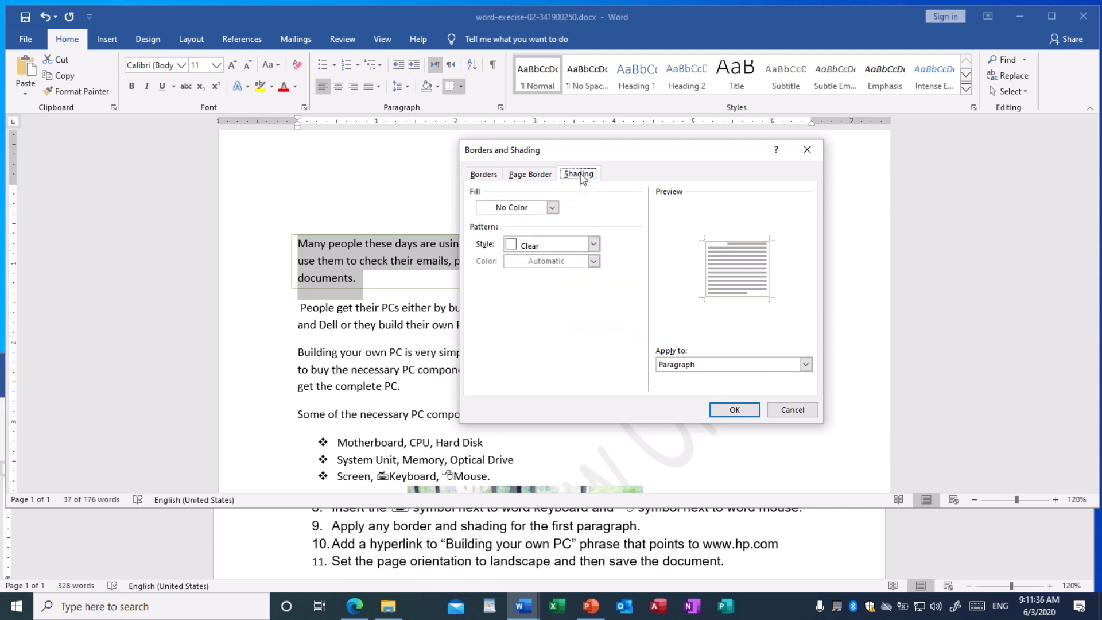
click(553, 208)
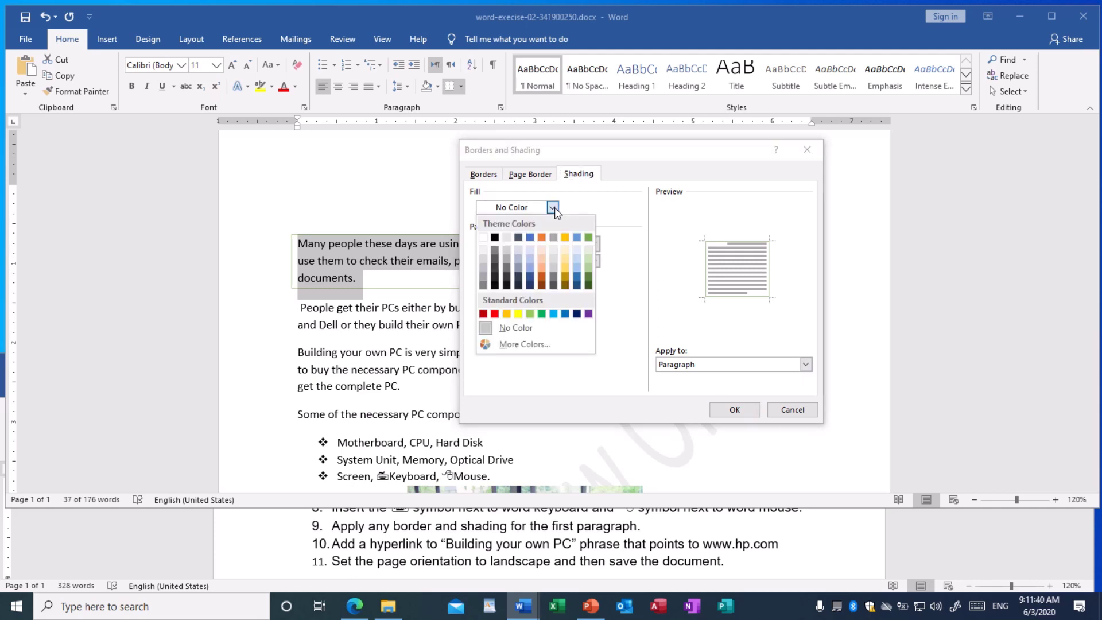
click(576, 259)
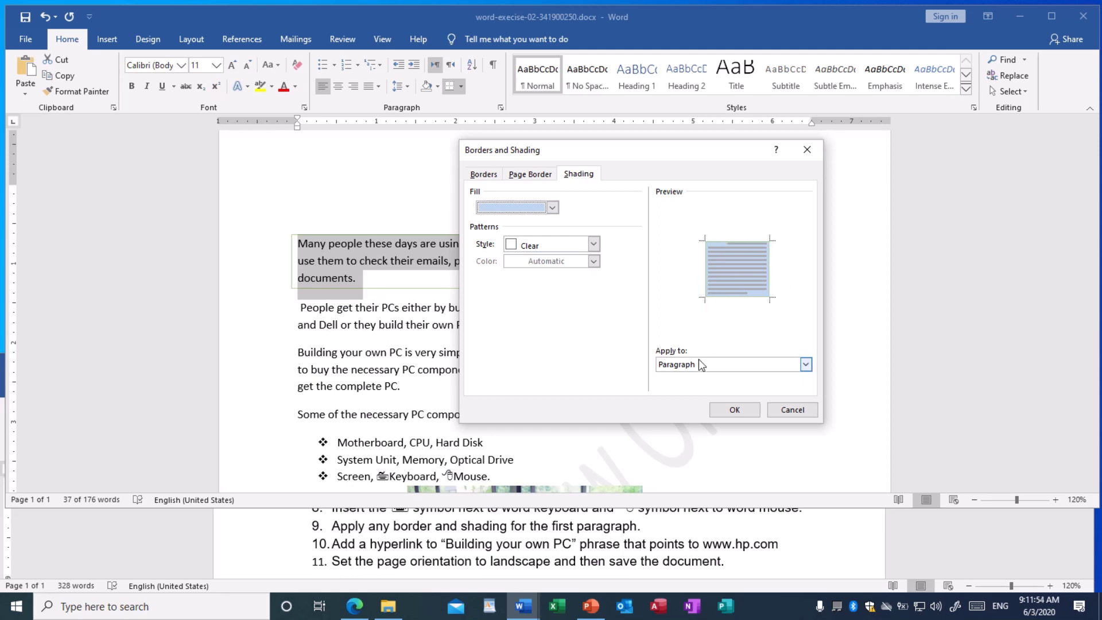
click(684, 365)
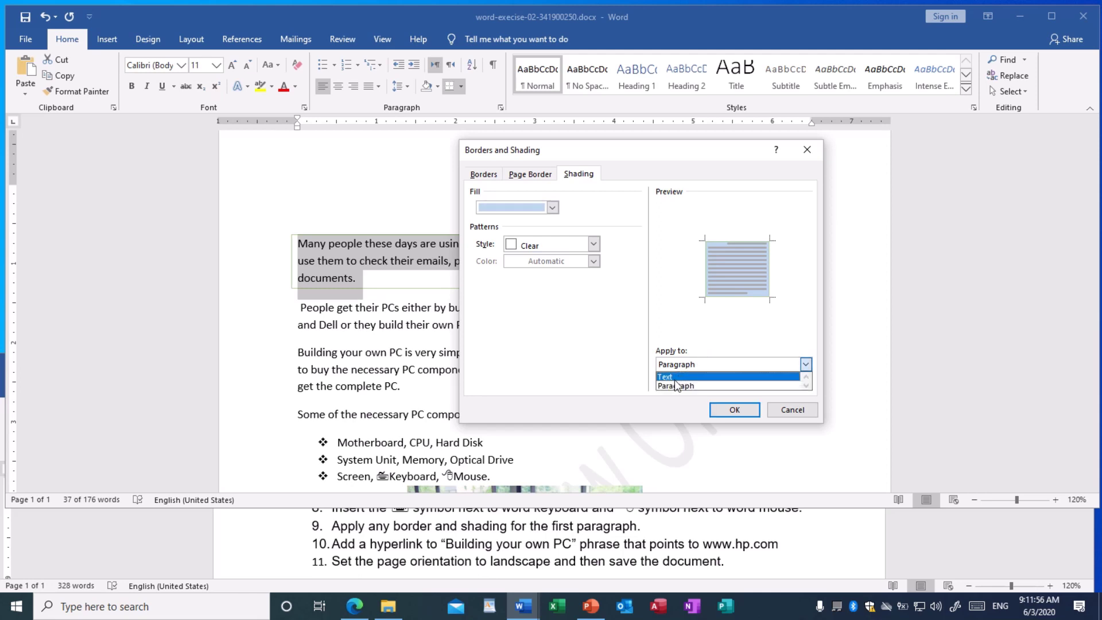
click(686, 384)
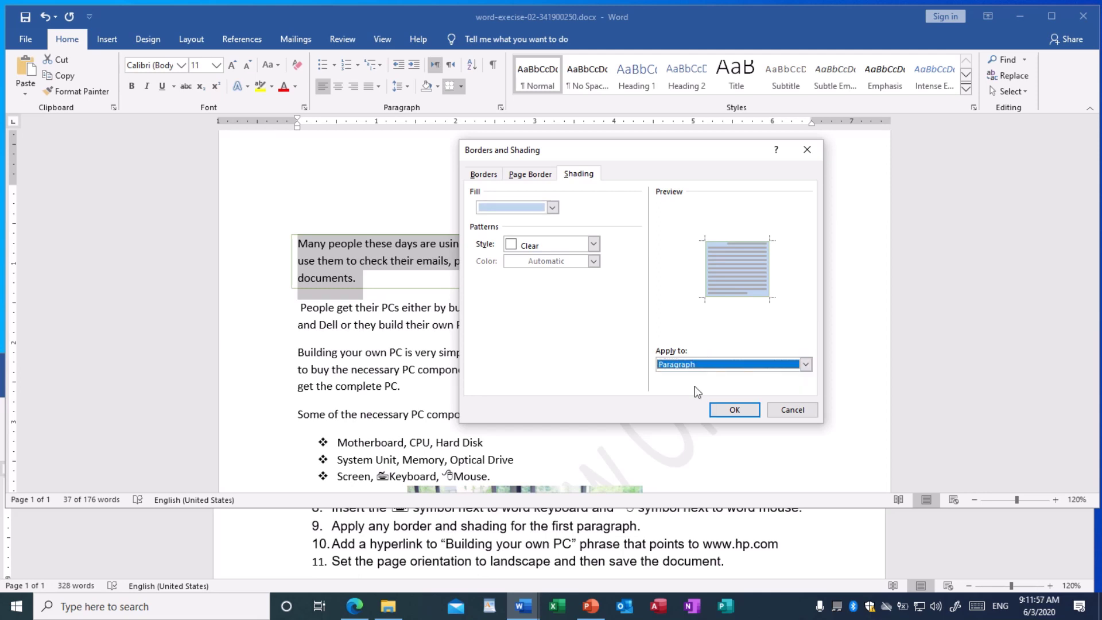
click(734, 409)
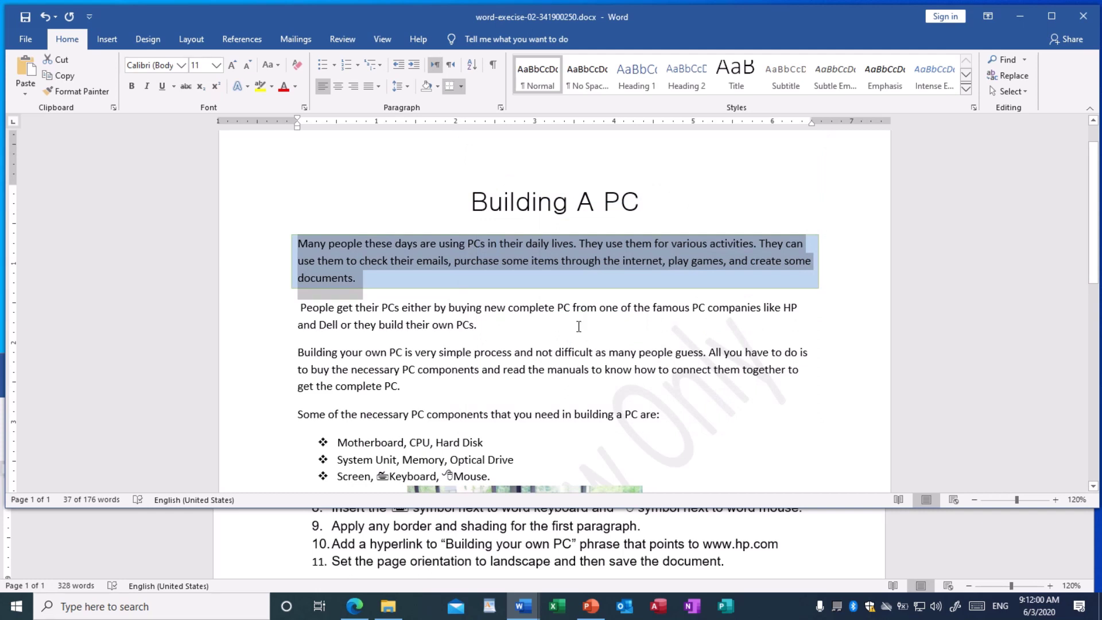
Deselect the shaded paragraph and save the document
click(579, 326)
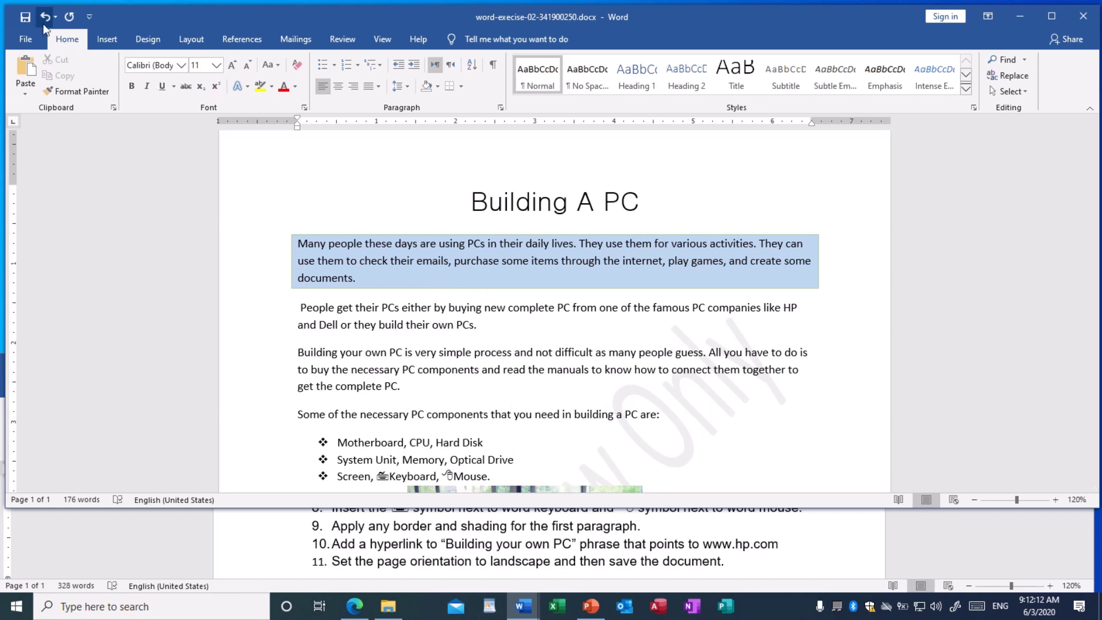
click(26, 18)
Select the phrase 'Building your own PC' at the start of the third paragraph
scroll(531, 379, down, 1)
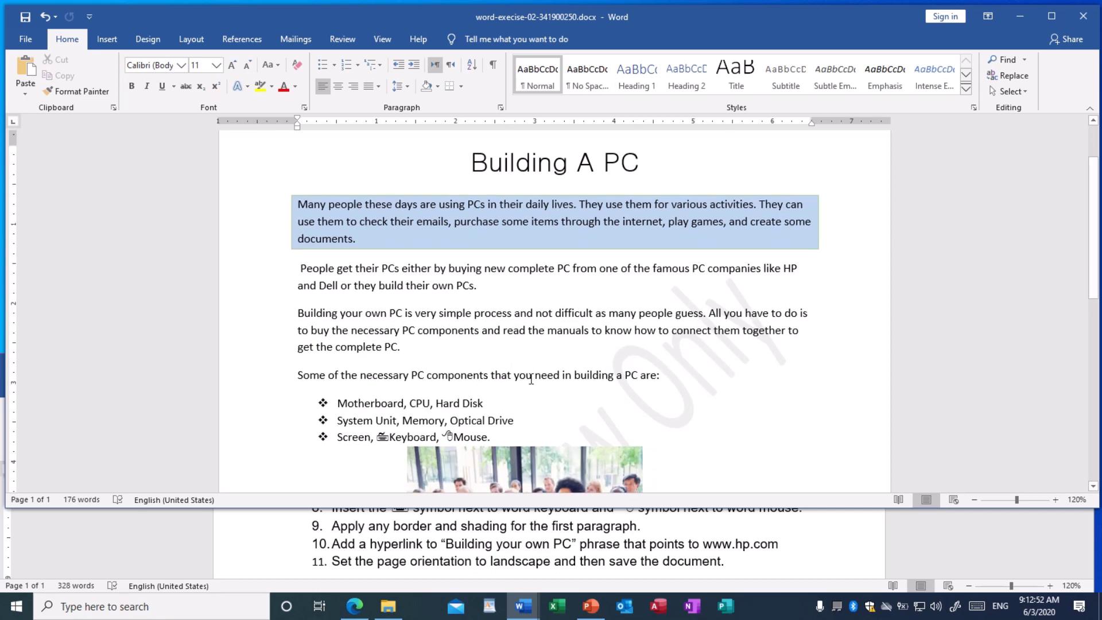
drag(299, 311, 401, 314)
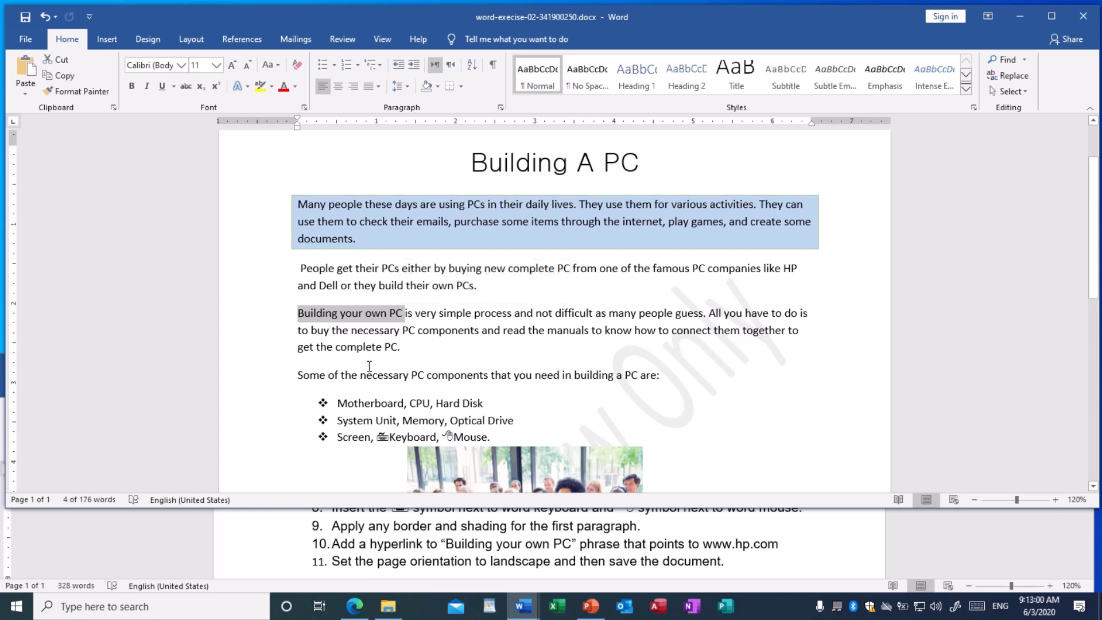
click(337, 344)
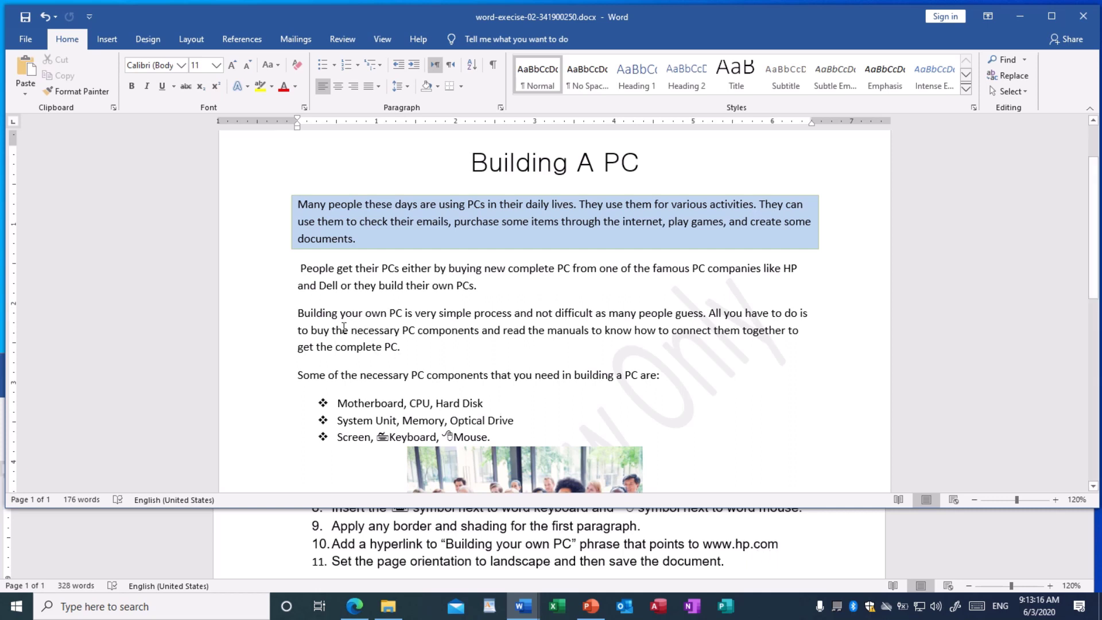
drag(298, 313, 400, 315)
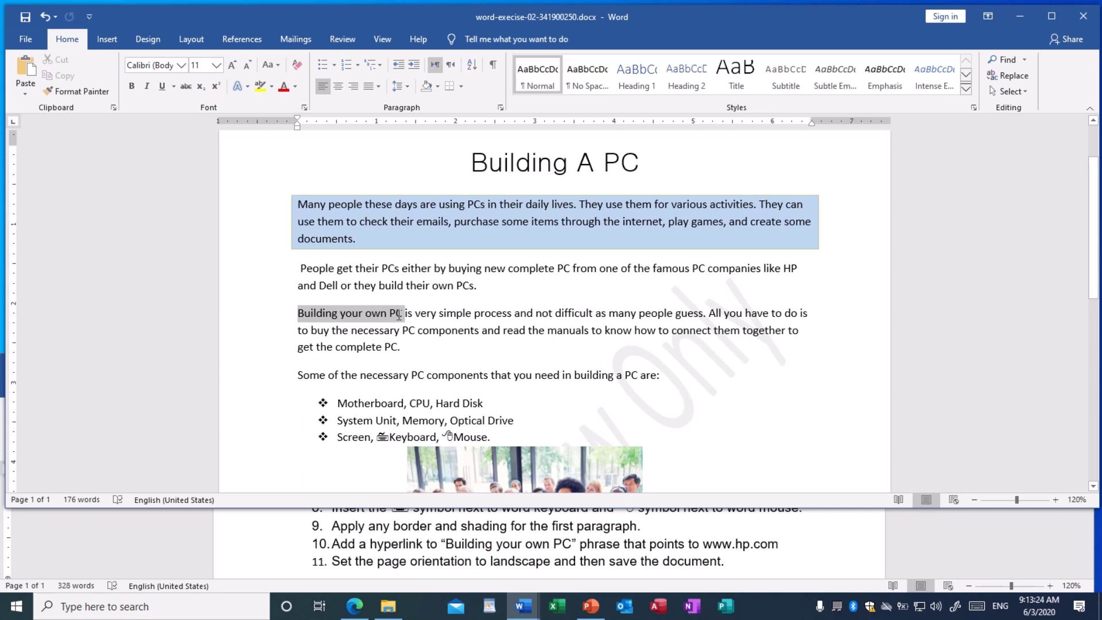
drag(399, 315, 399, 315)
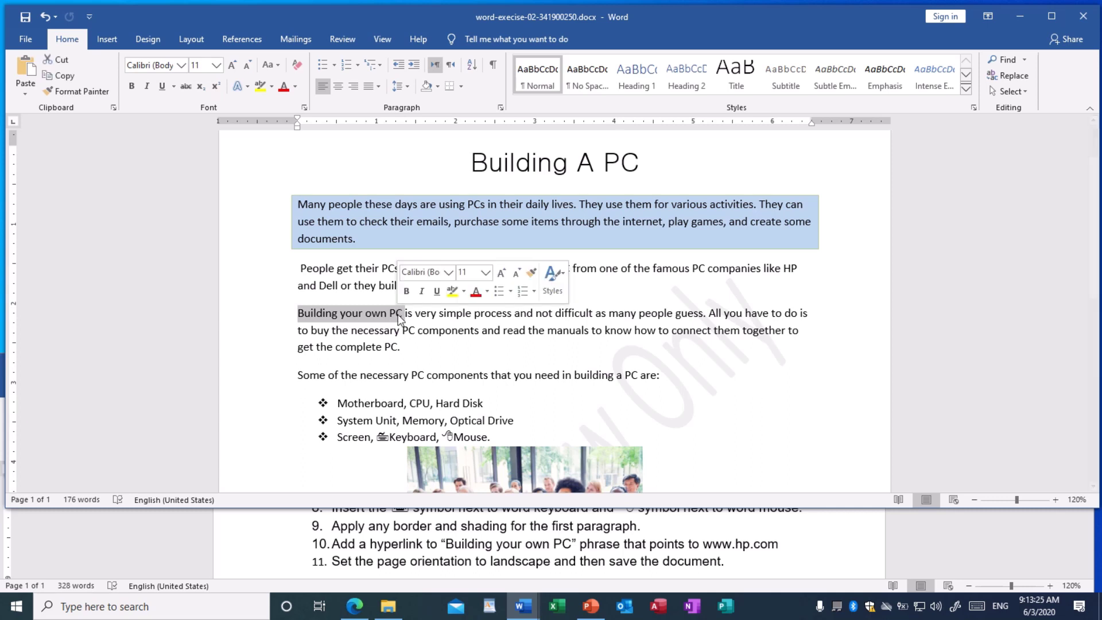
click(105, 38)
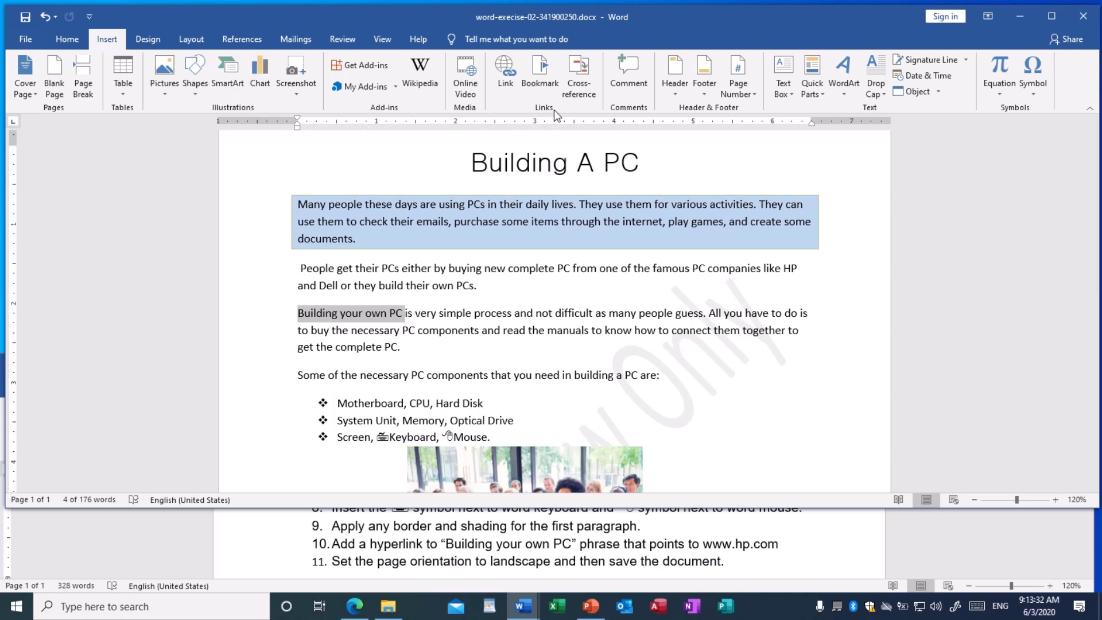
click(509, 84)
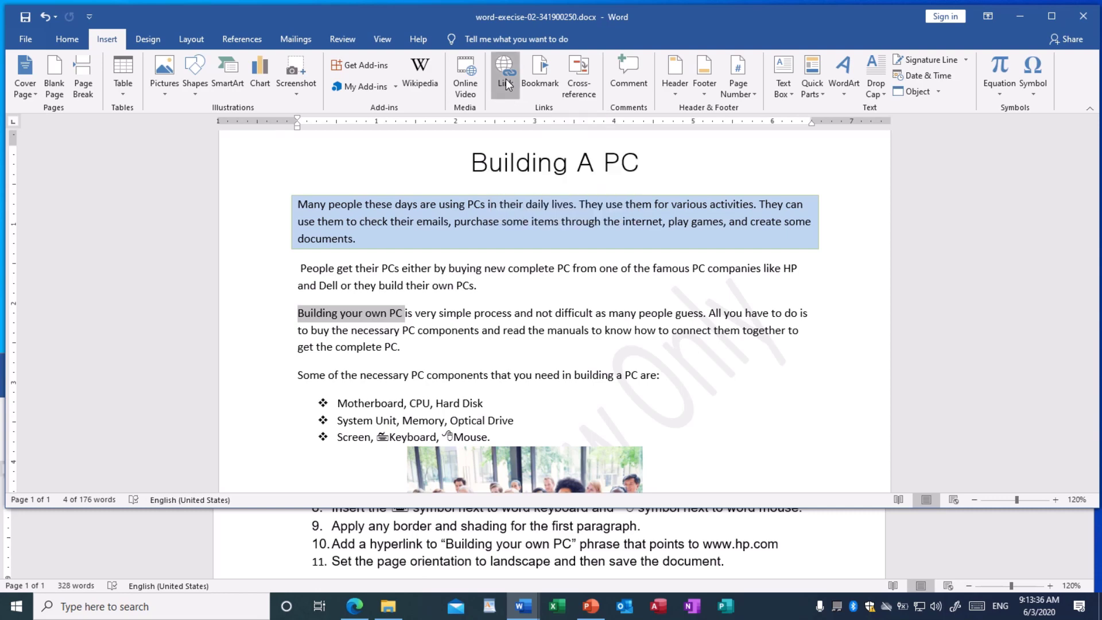
click(450, 367)
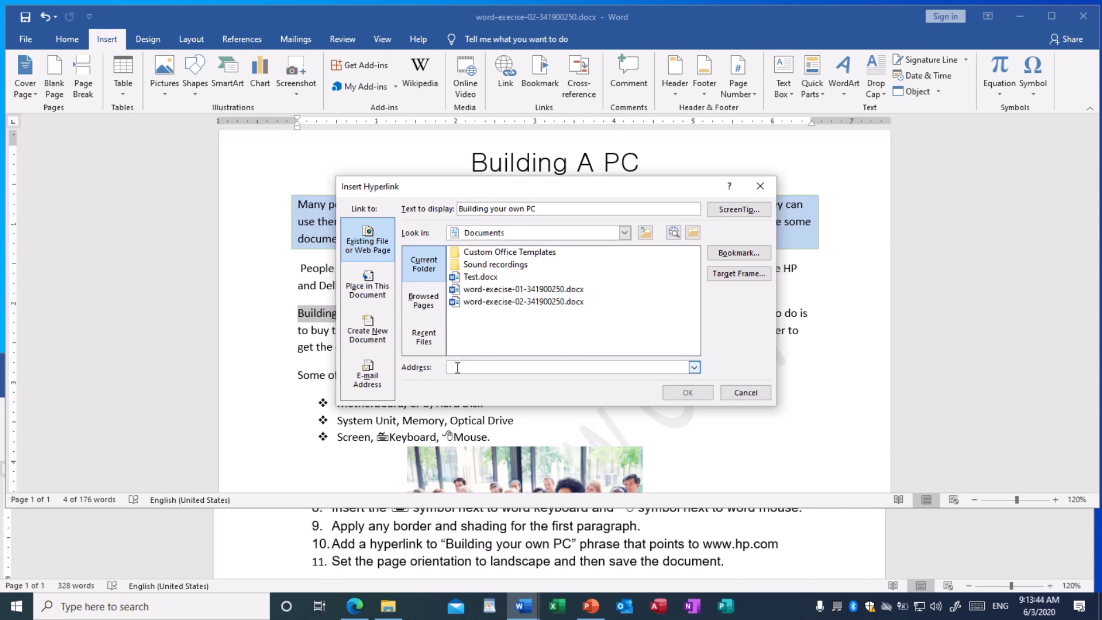
text(www.)
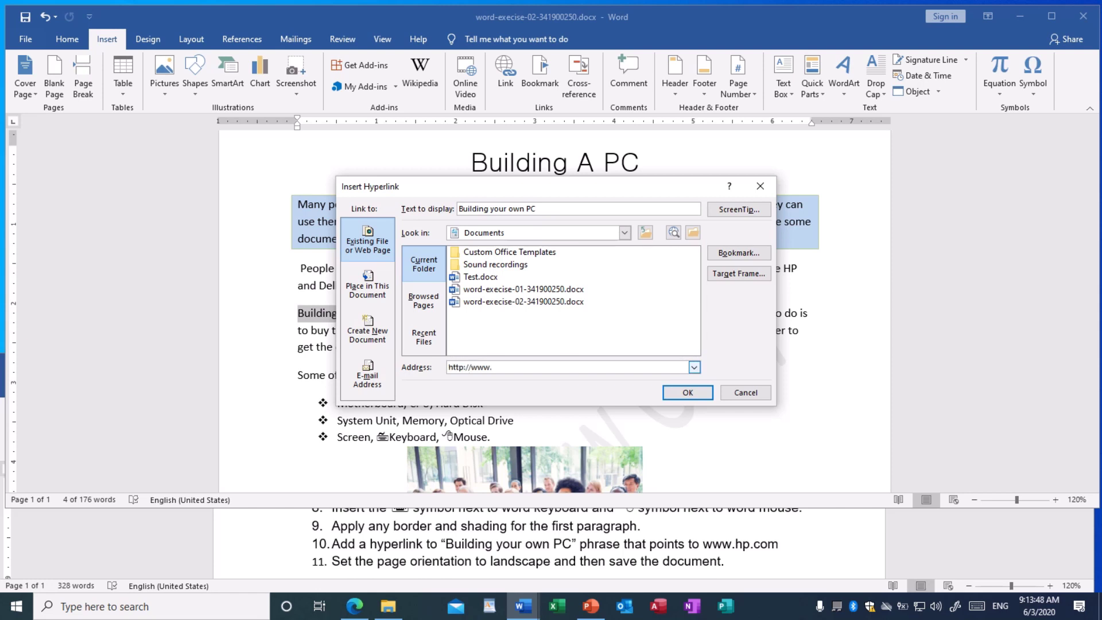
text(hp.com)
click(694, 395)
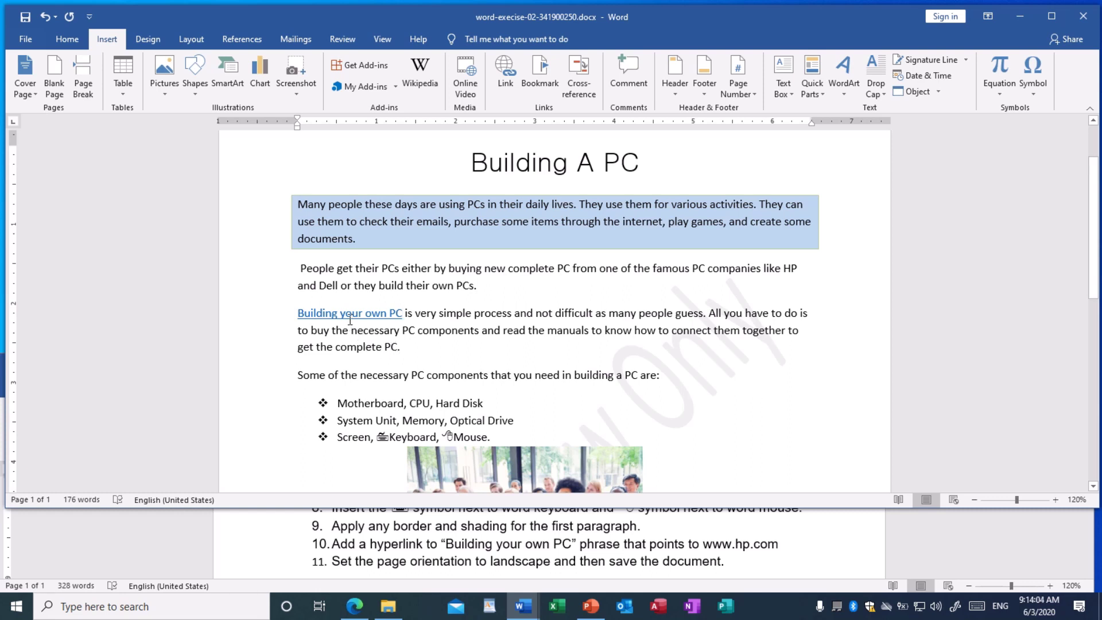
mouse_move(347, 313)
click(24, 18)
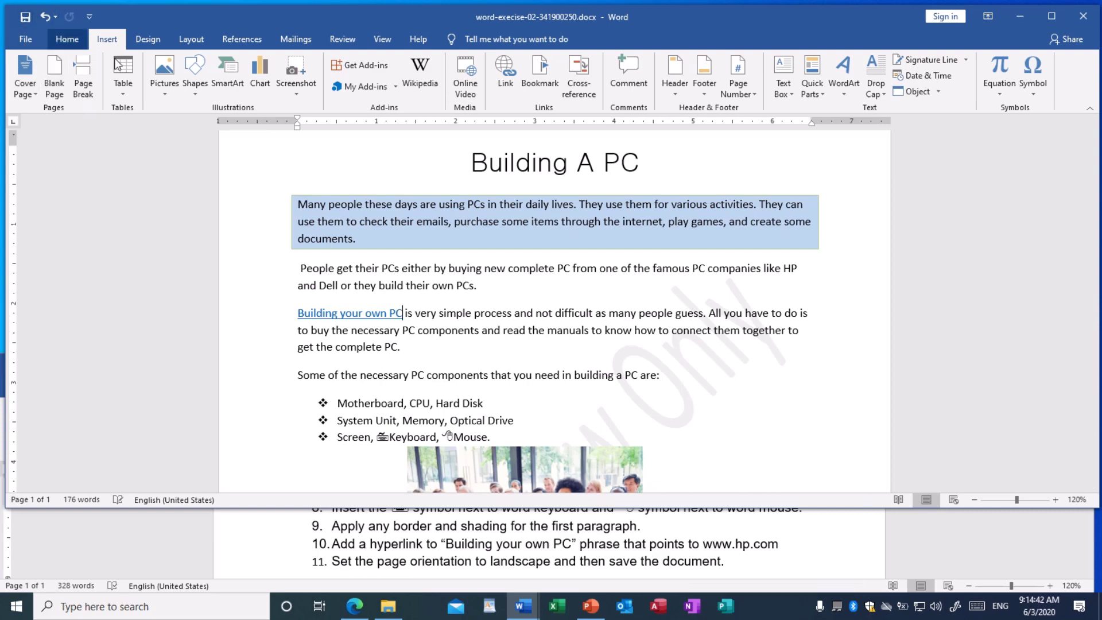
scroll(577, 316, down, 2)
scroll(577, 316, down, 10)
scroll(577, 315, up, 10)
scroll(578, 315, up, 3)
scroll(577, 316, down, 4)
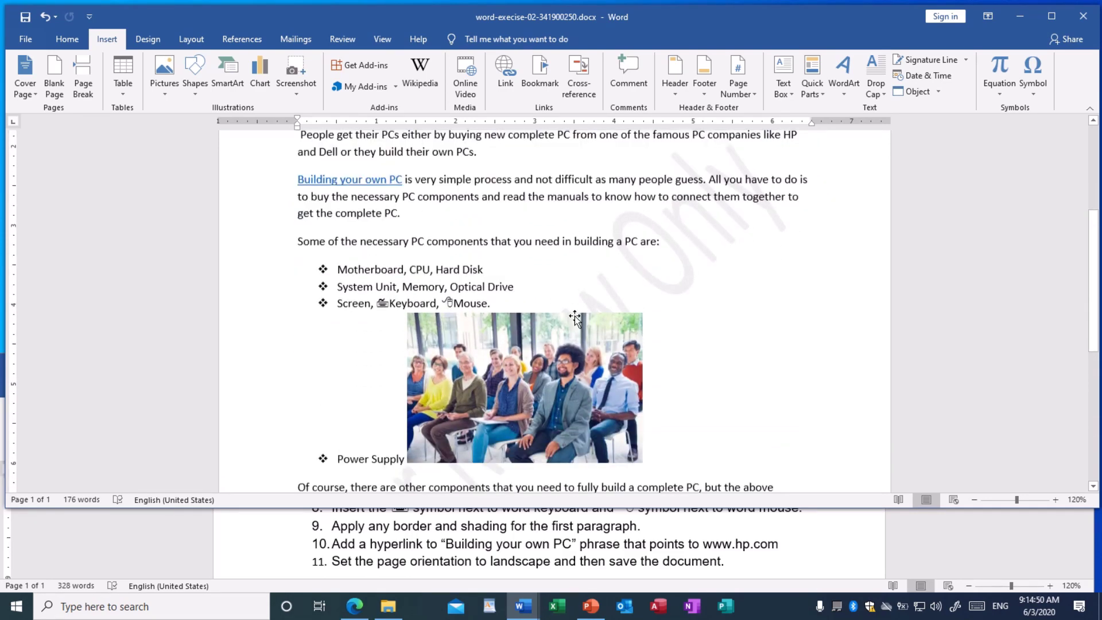
scroll(574, 318, down, 1)
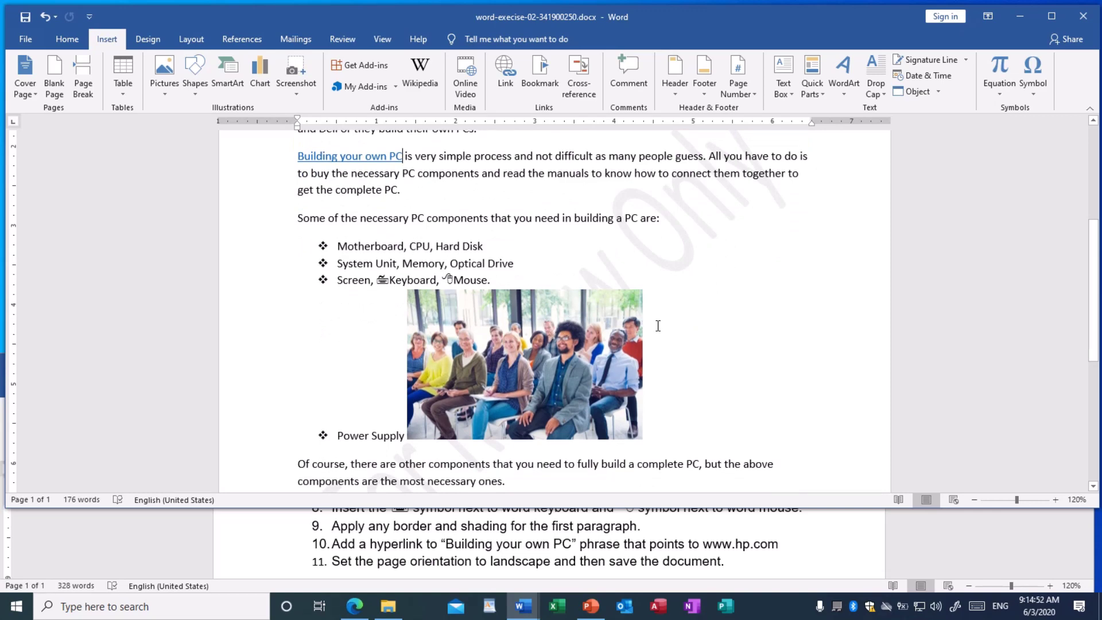
scroll(658, 326, down, 3)
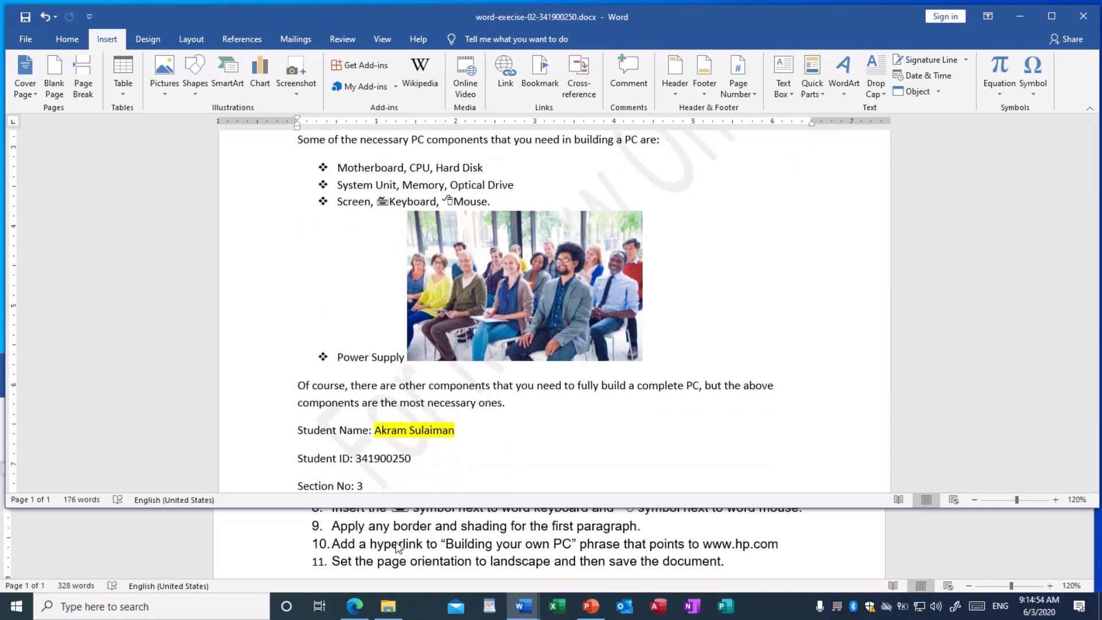
scroll(374, 549, down, 2)
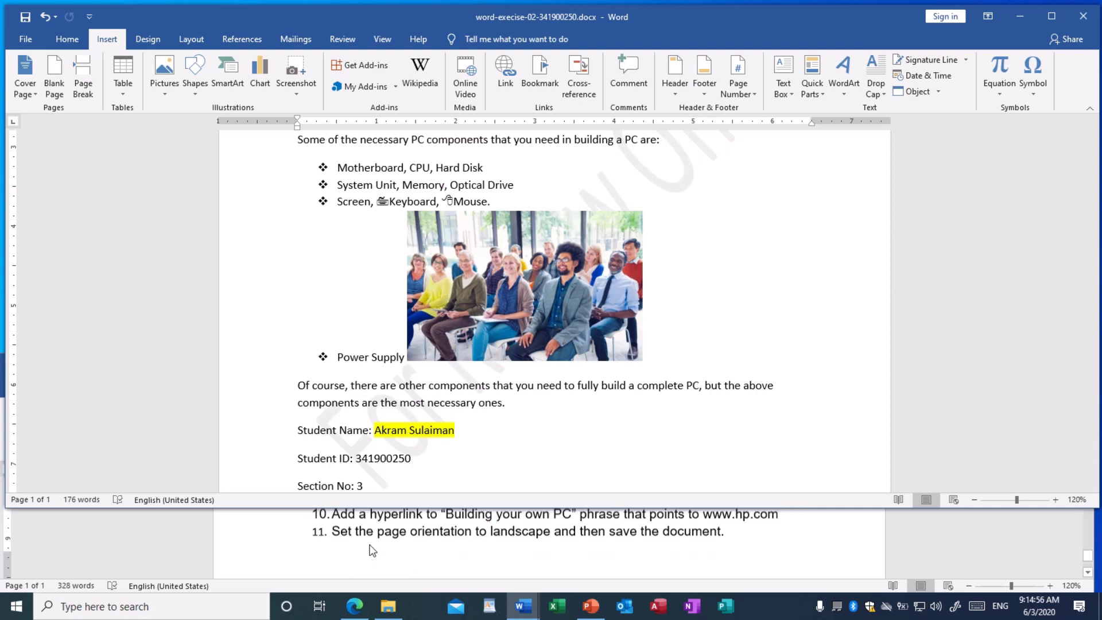
scroll(373, 547, up, 2)
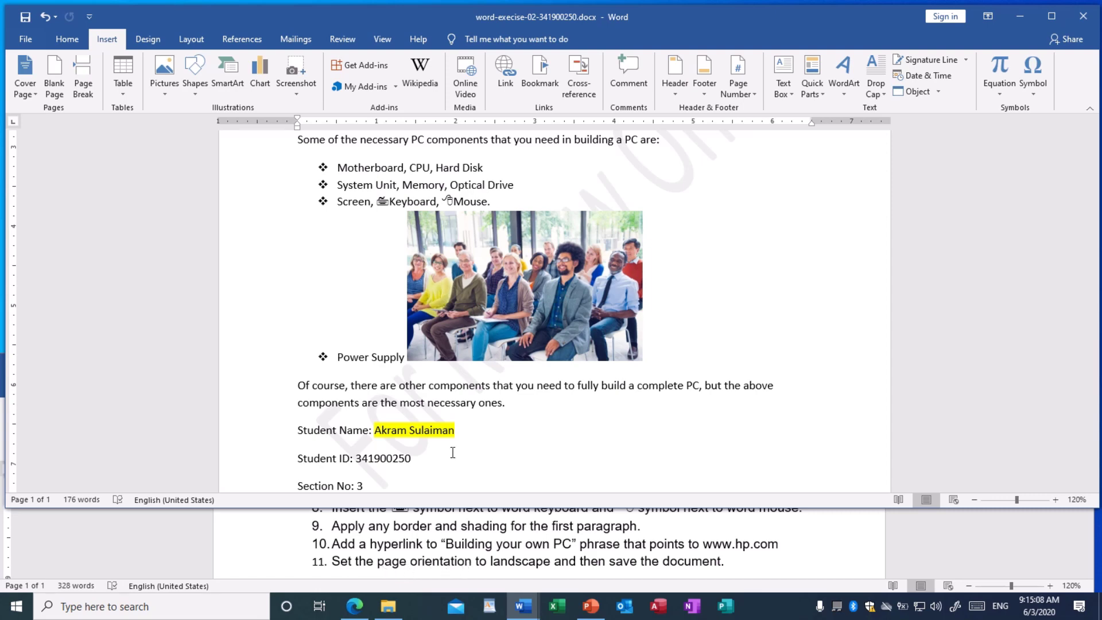
scroll(411, 357, up, 3)
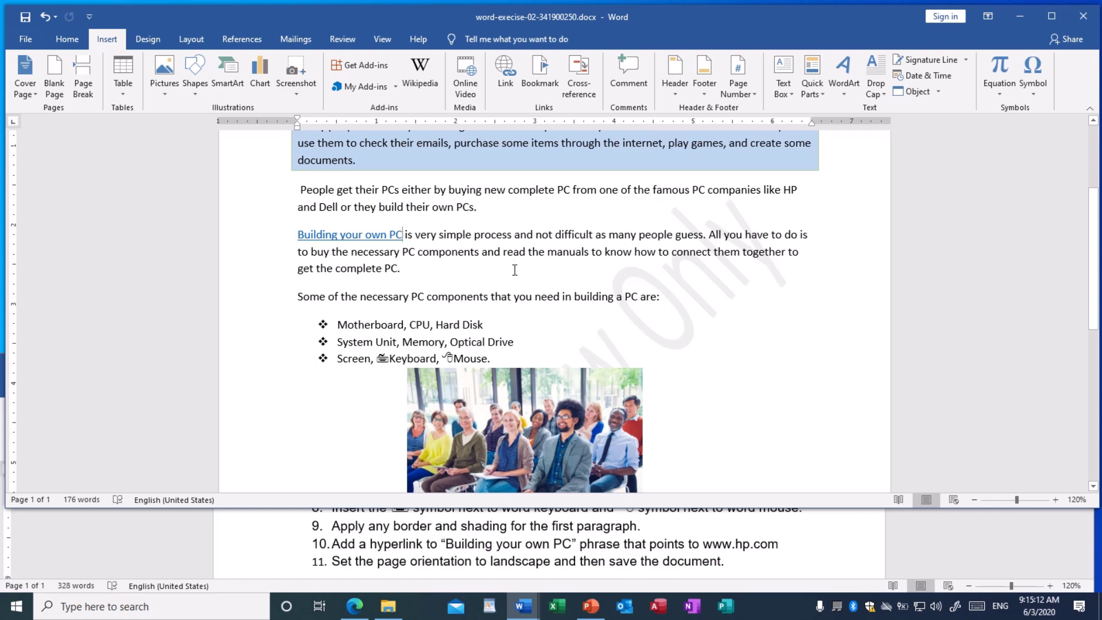
scroll(515, 270, up, 1)
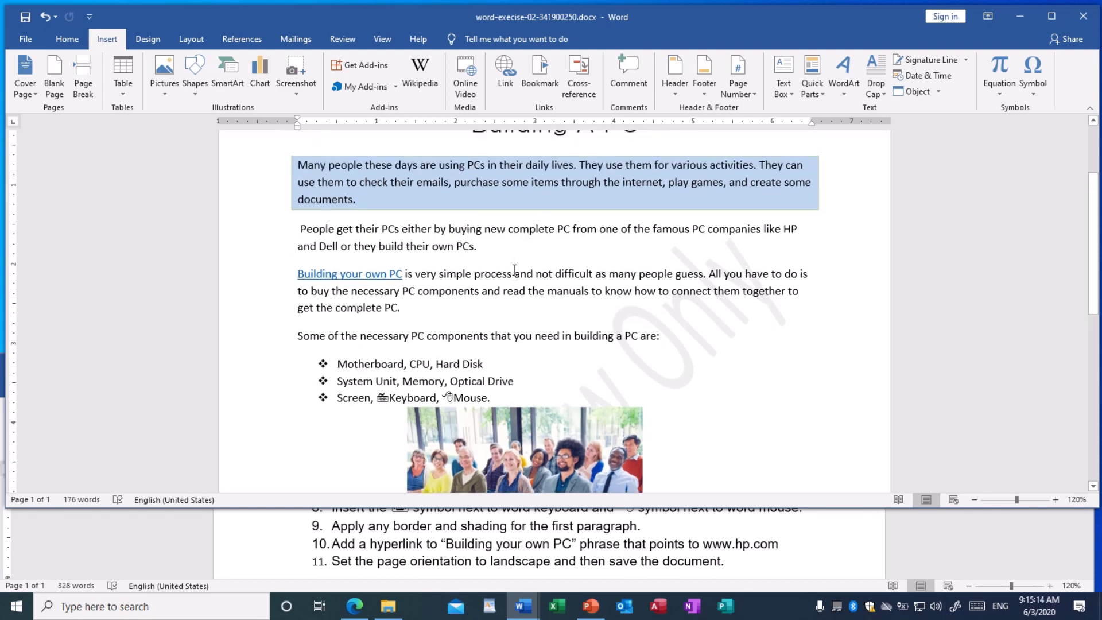
scroll(508, 261, up, 3)
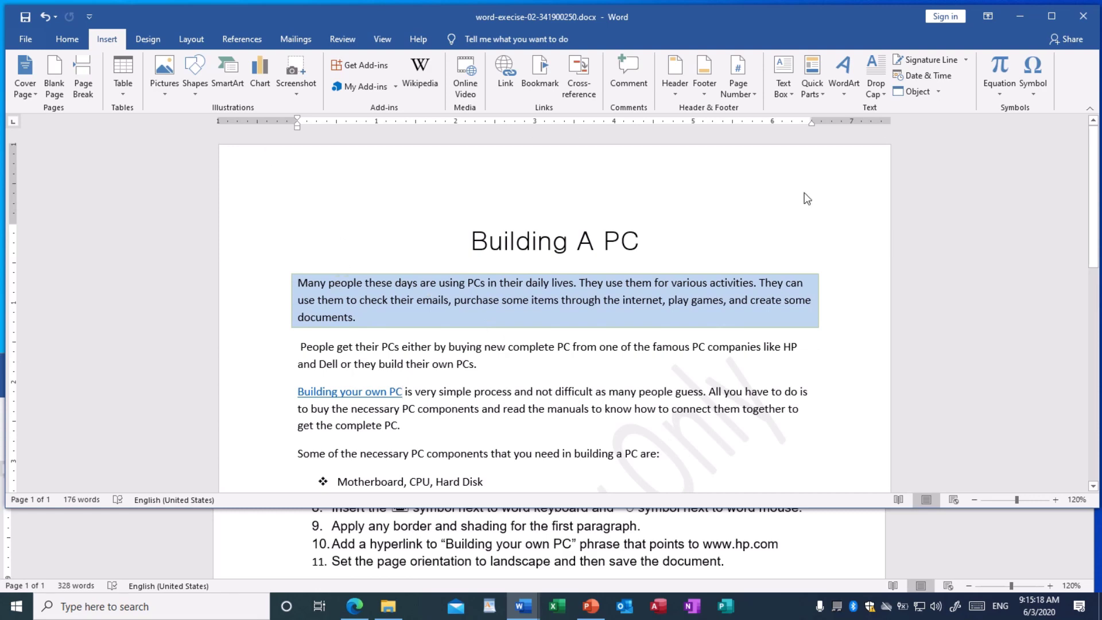
scroll(801, 357, down, 4)
scroll(801, 357, down, 13)
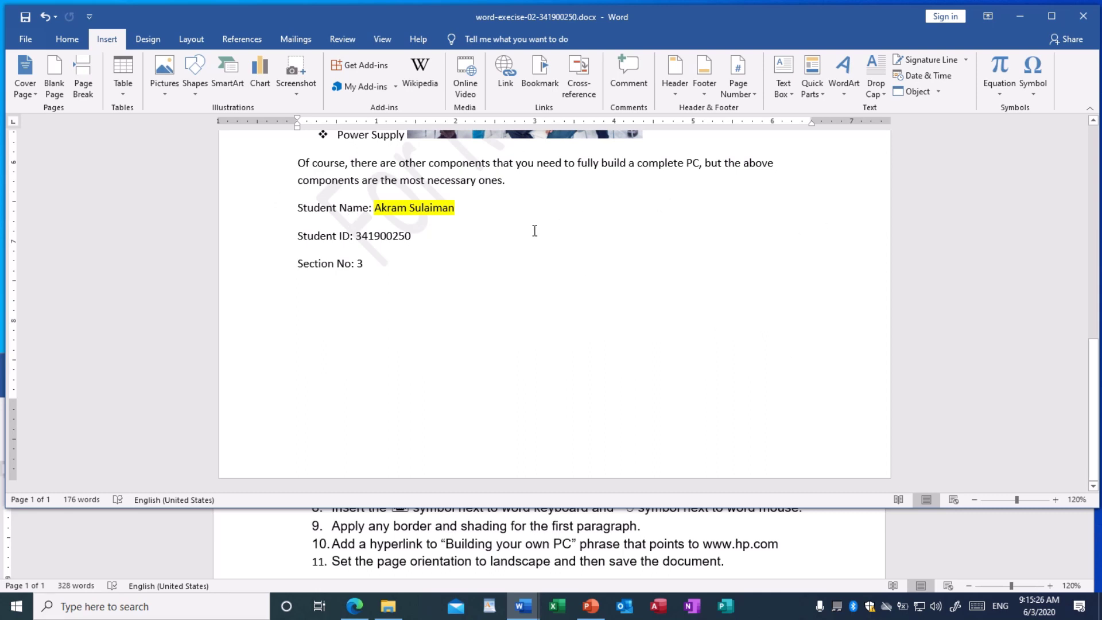
Set the page orientation to Landscape from the Layout tab
click(191, 40)
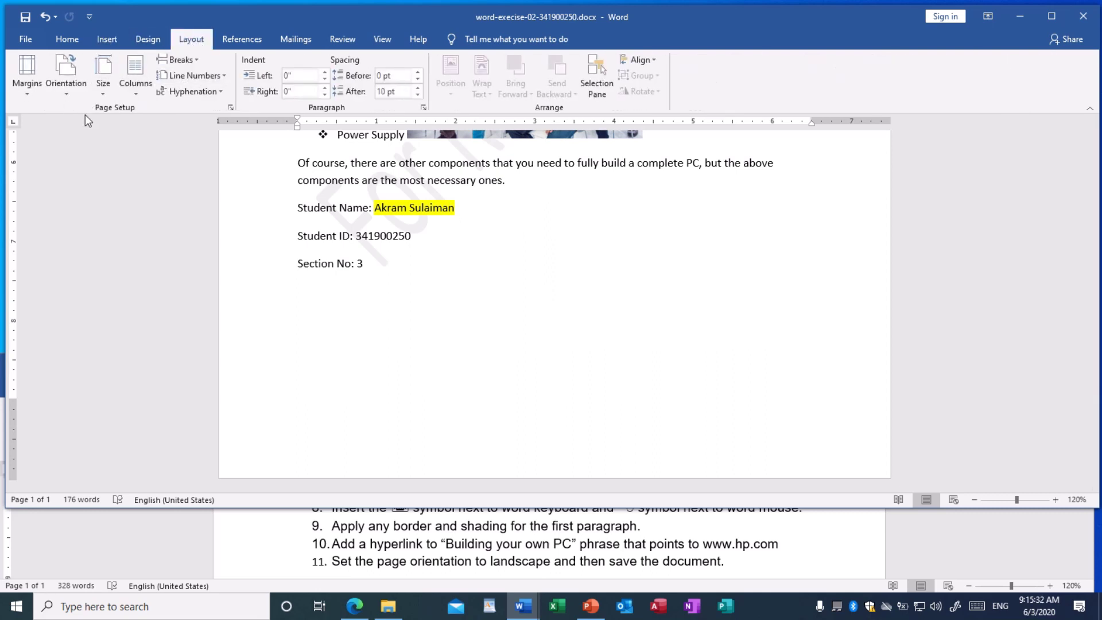
click(64, 92)
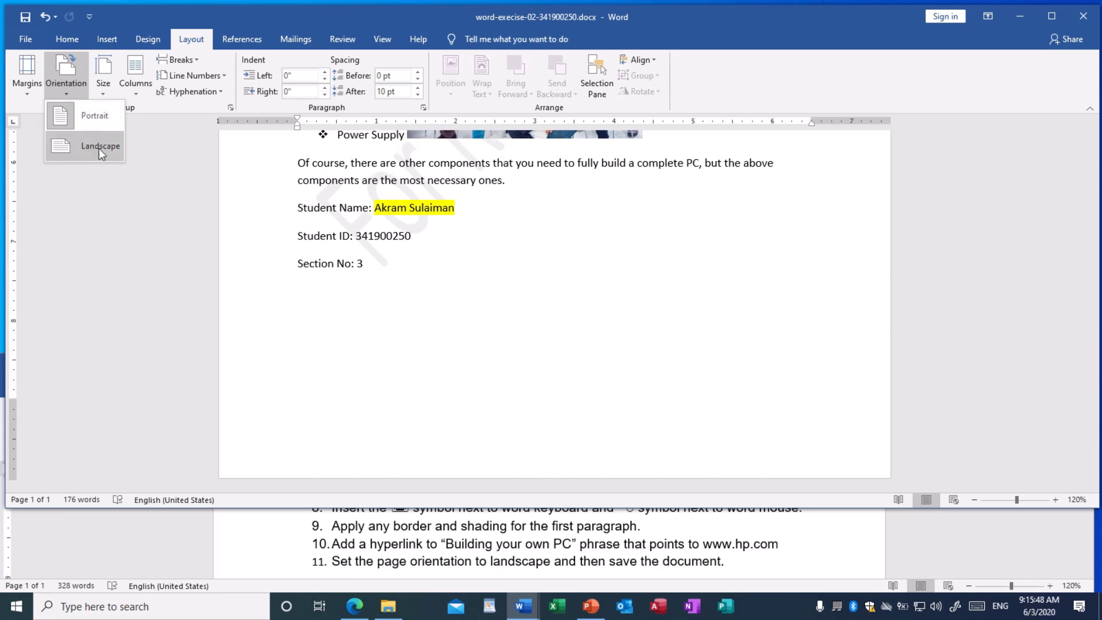
click(96, 149)
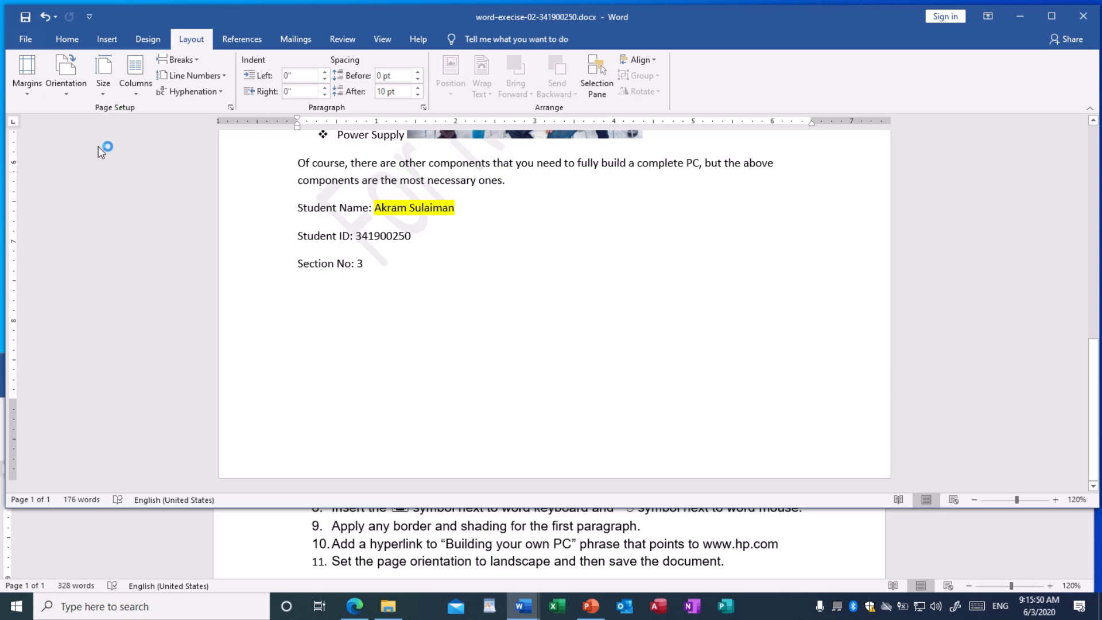
scroll(504, 203, up, 4)
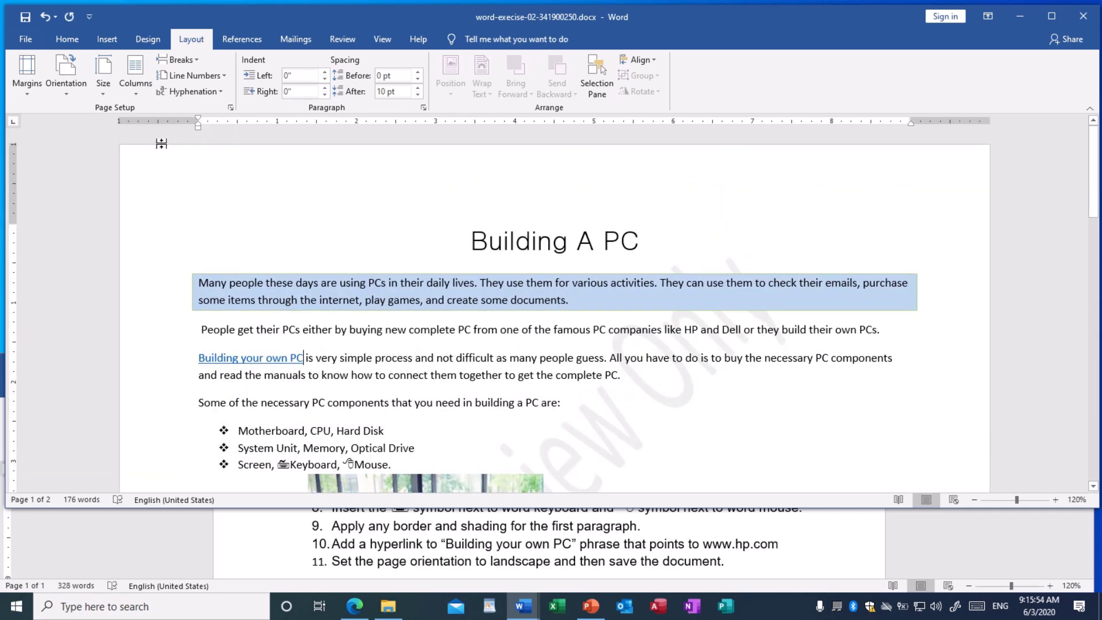
Drag the bottom margin down on the vertical ruler so the document fits on one page
scroll(760, 245, down, 3)
scroll(760, 248, down, 5)
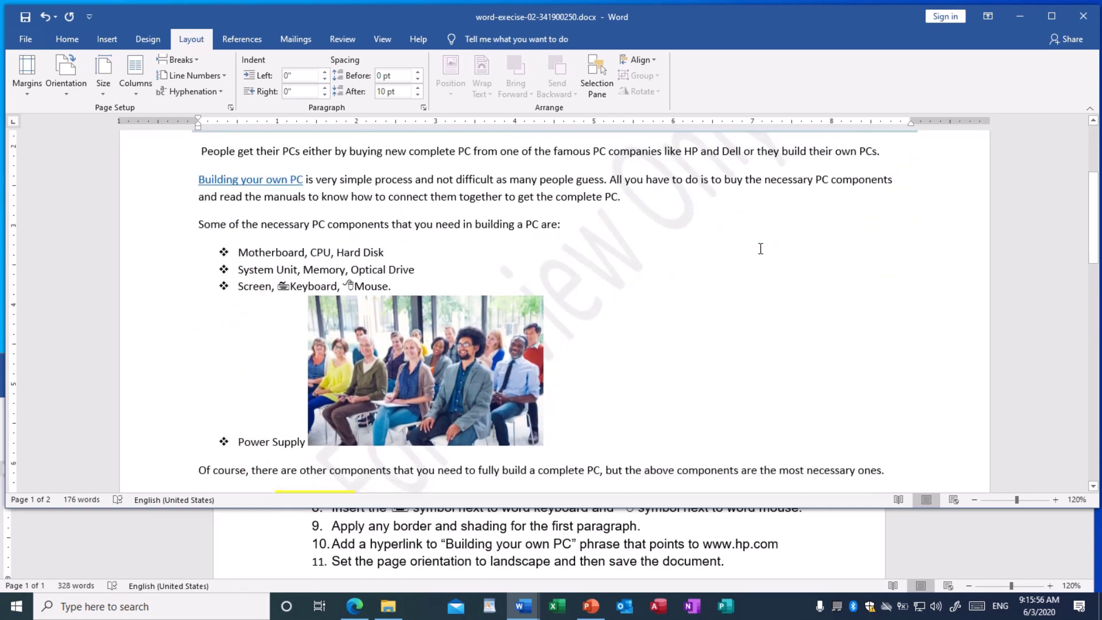
scroll(760, 249, up, 1)
scroll(758, 253, down, 3)
scroll(757, 257, down, 1)
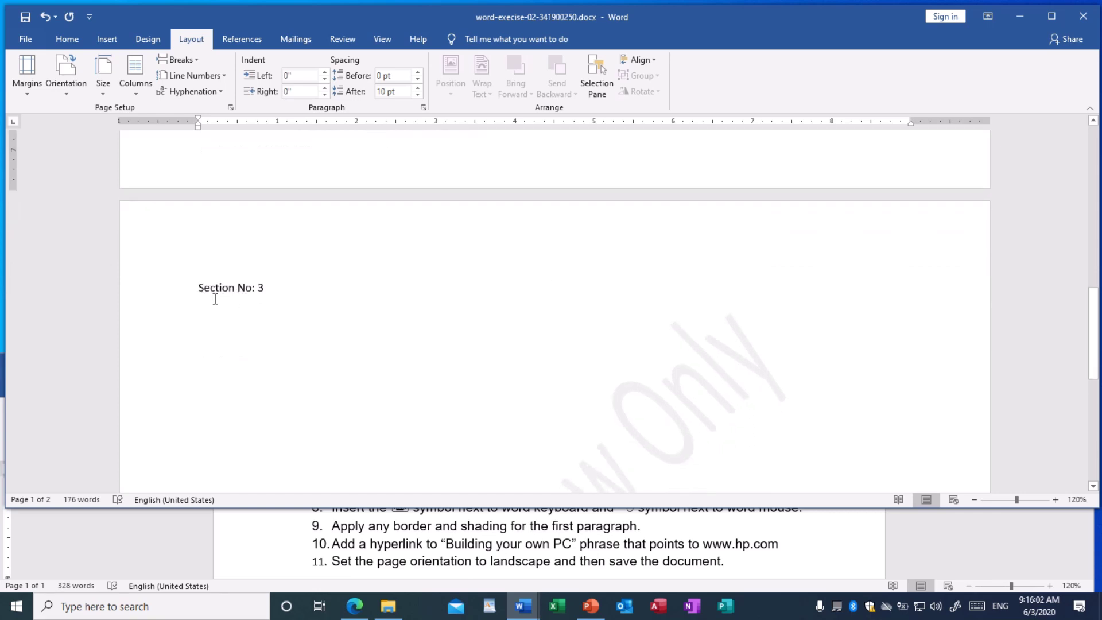
scroll(302, 293, down, 4)
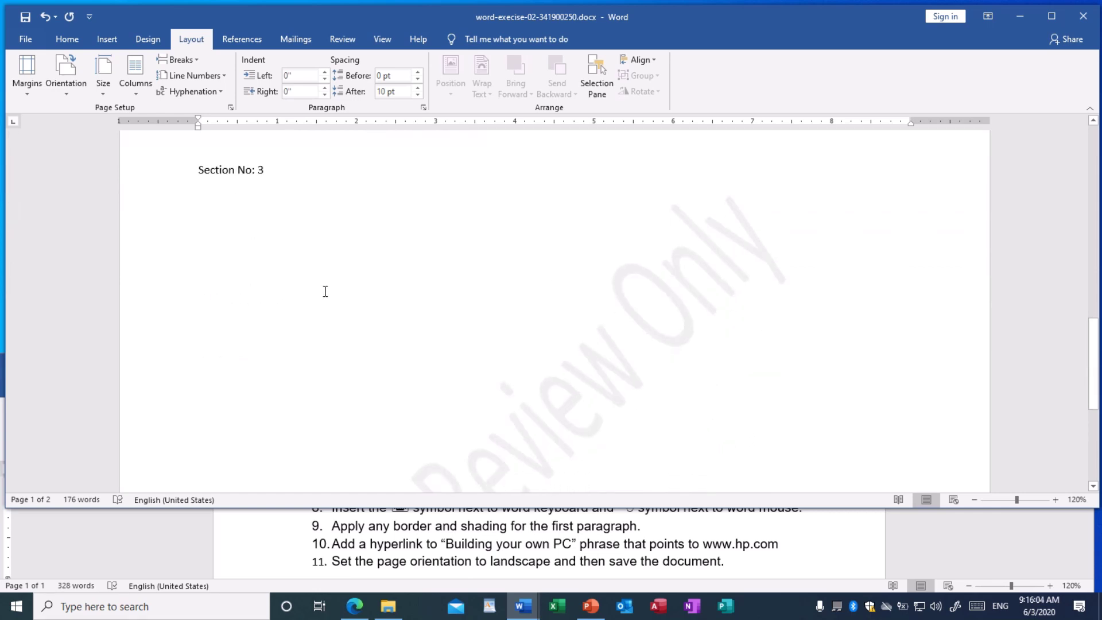
scroll(365, 294, up, 3)
scroll(365, 293, up, 5)
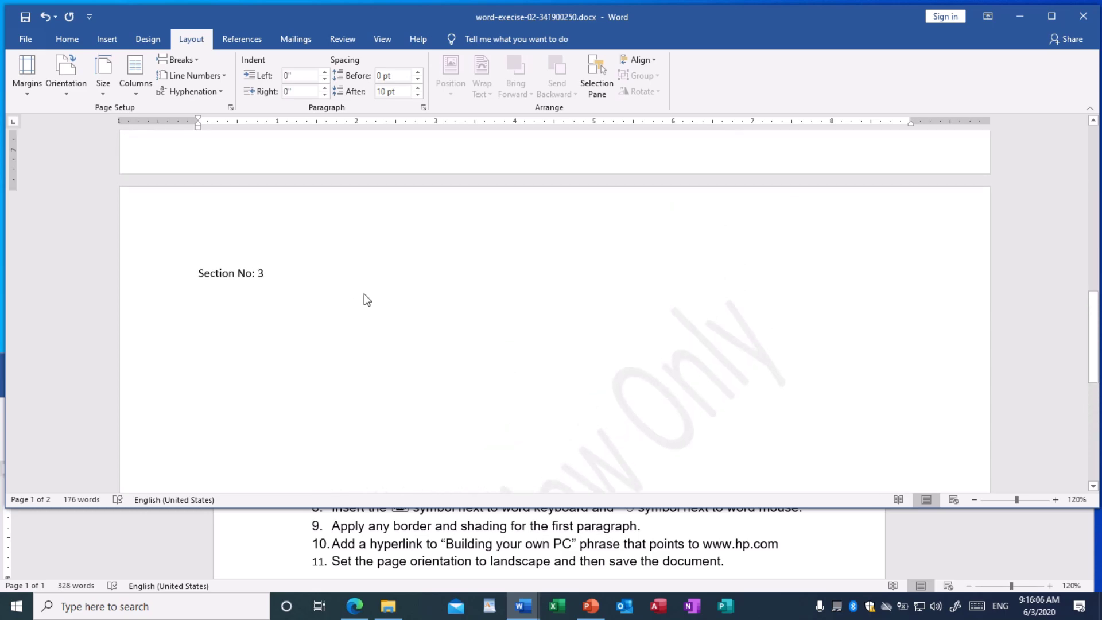
scroll(365, 294, down, 1)
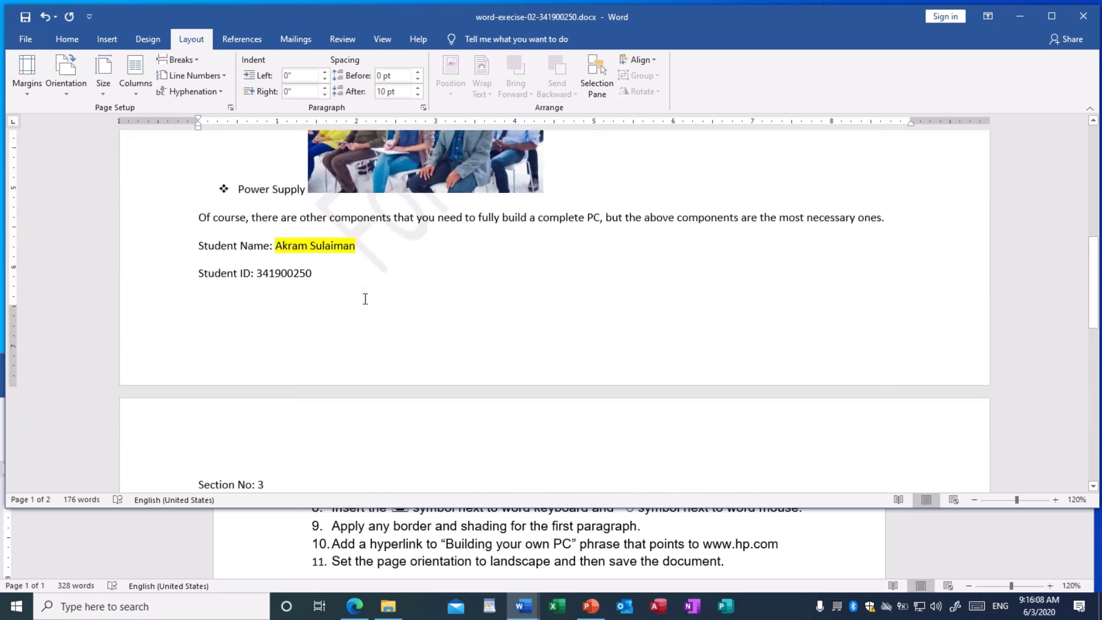
scroll(386, 288, up, 6)
scroll(387, 287, up, 3)
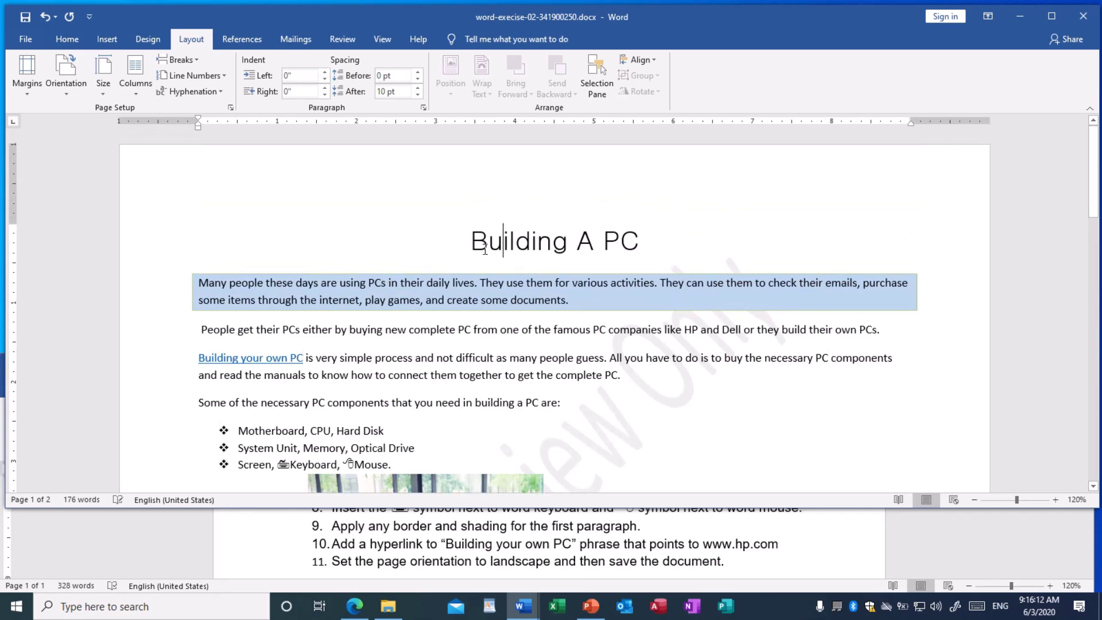
scroll(481, 241, down, 6)
scroll(475, 257, down, 1)
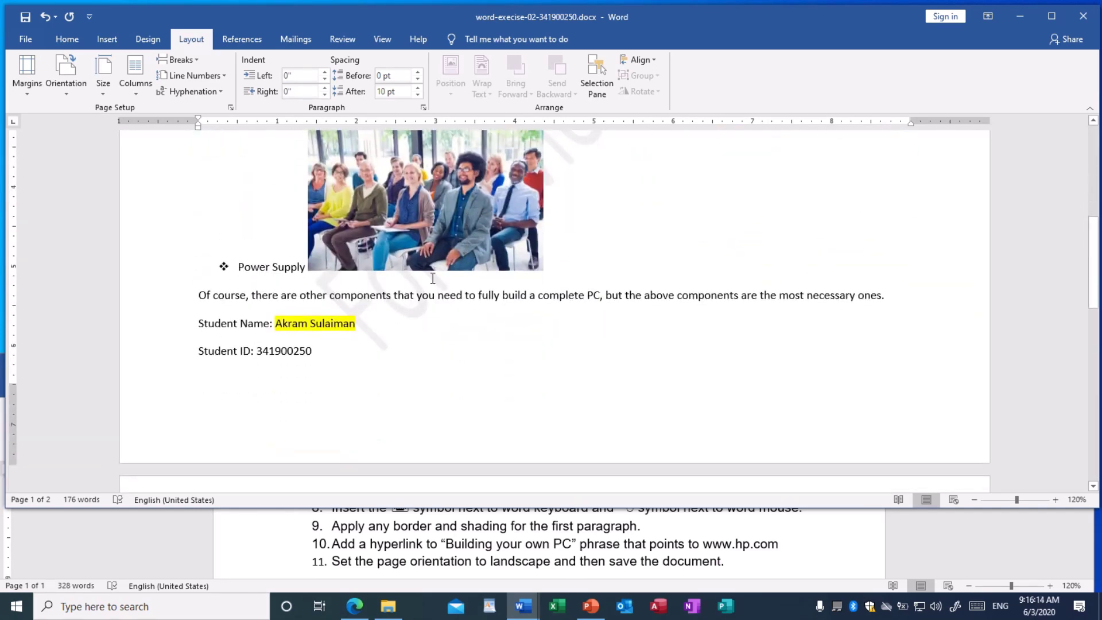
scroll(361, 319, down, 1)
click(208, 312)
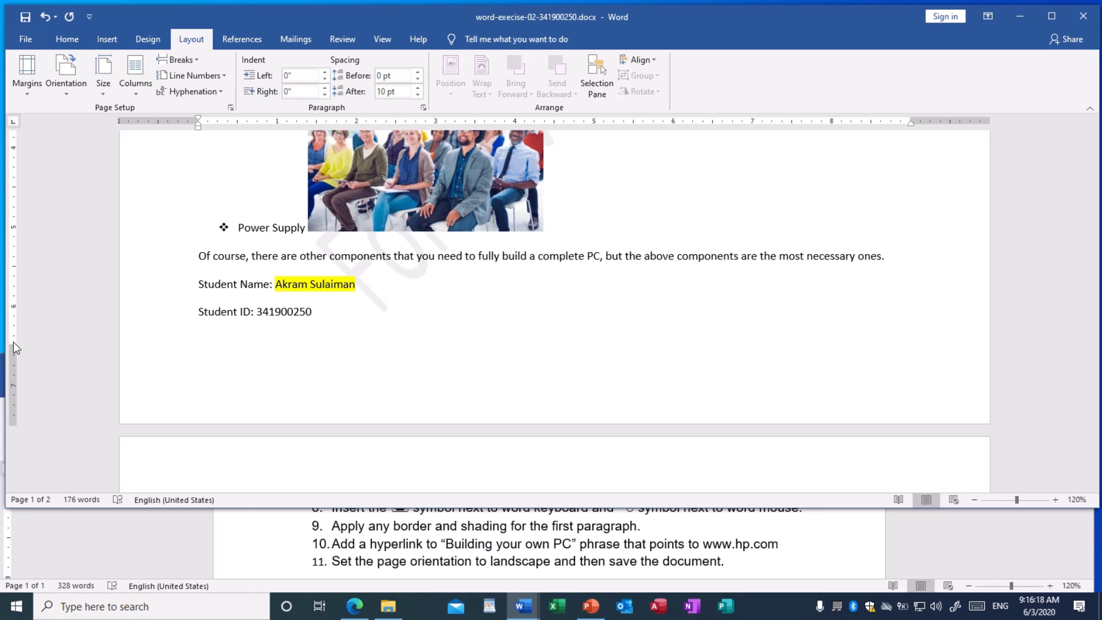
drag(13, 344, 11, 356)
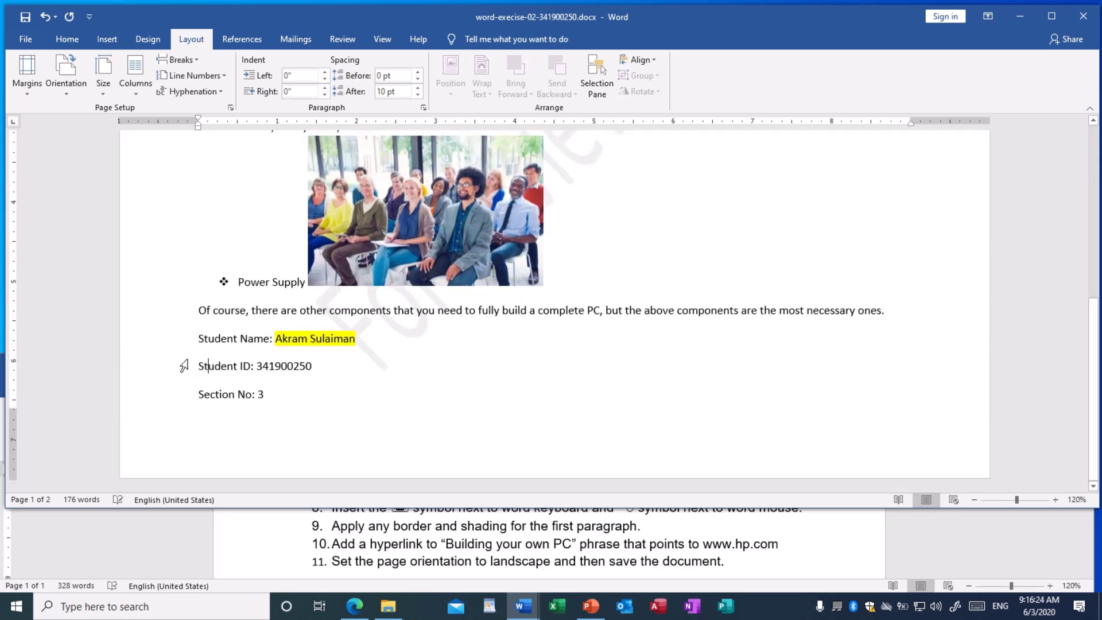
Check that the landscape document now fits on a single page, and save it
scroll(443, 323, up, 4)
scroll(443, 323, up, 2)
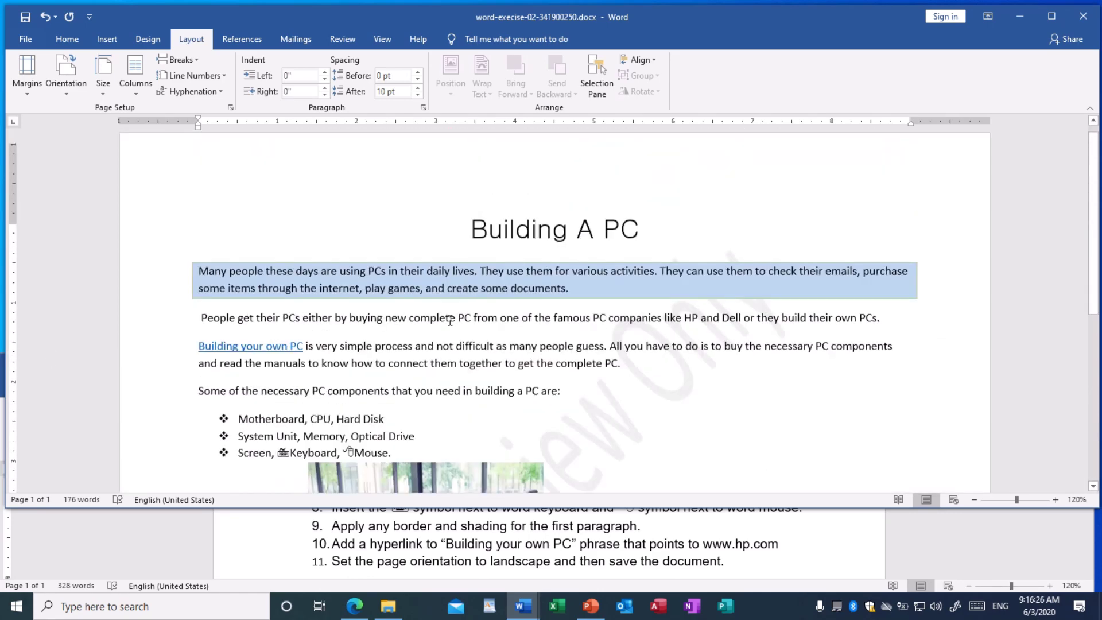
scroll(456, 314, down, 6)
scroll(457, 315, down, 2)
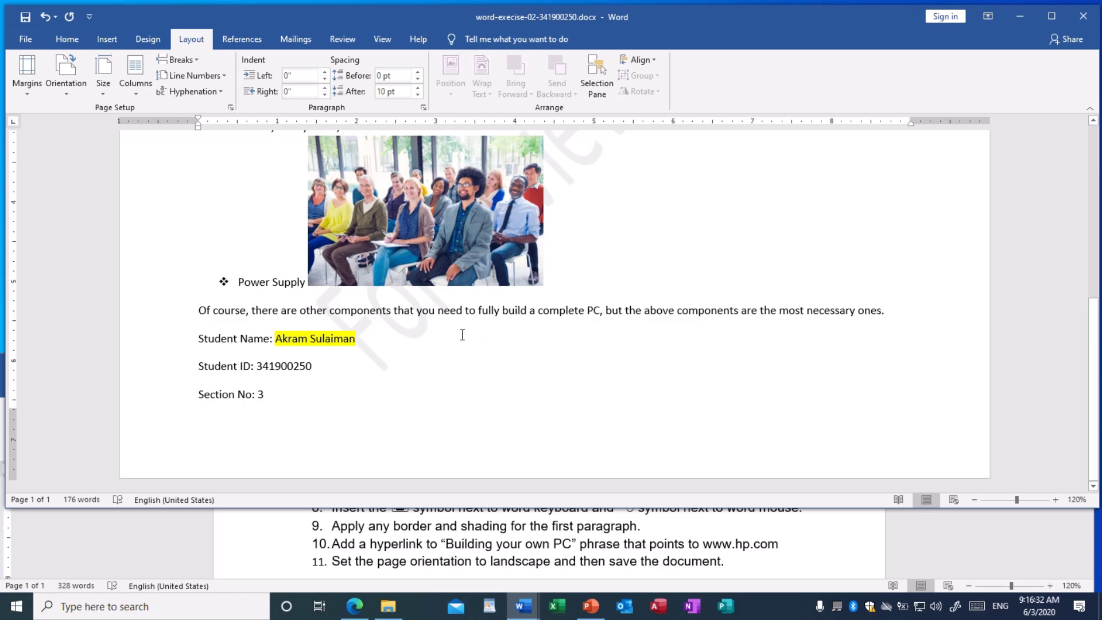
scroll(584, 363, up, 3)
scroll(585, 364, up, 10)
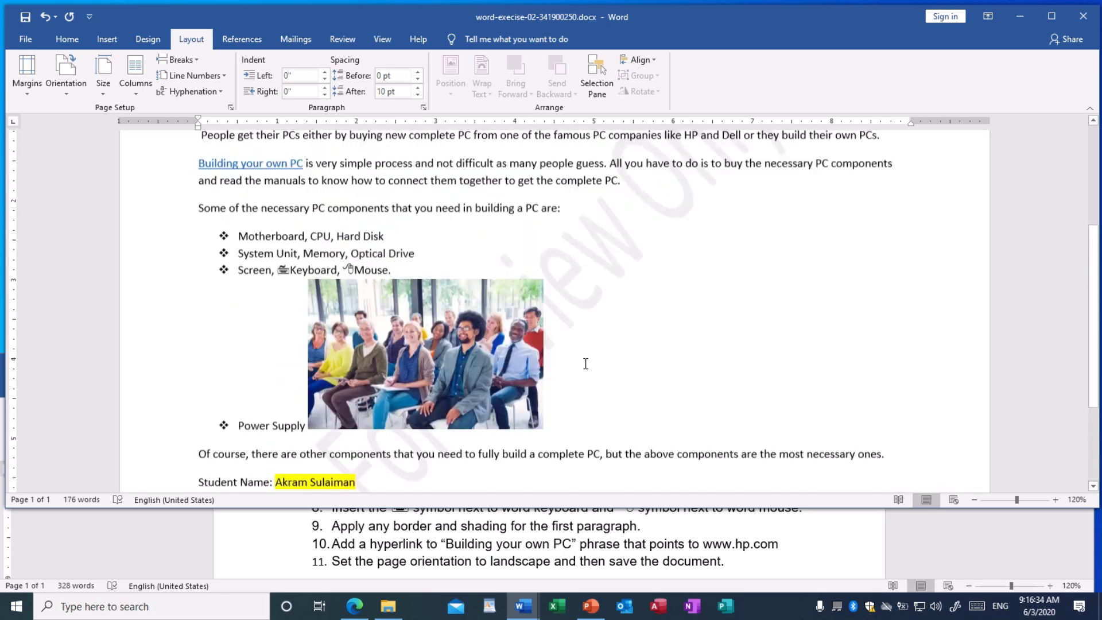
scroll(585, 363, down, 7)
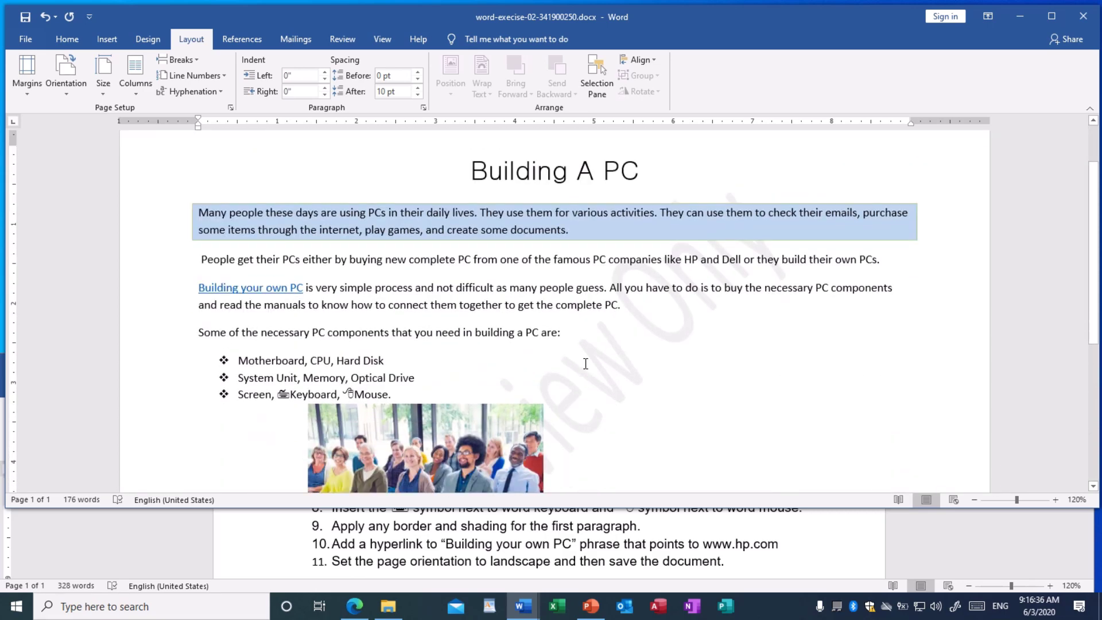
scroll(586, 363, down, 3)
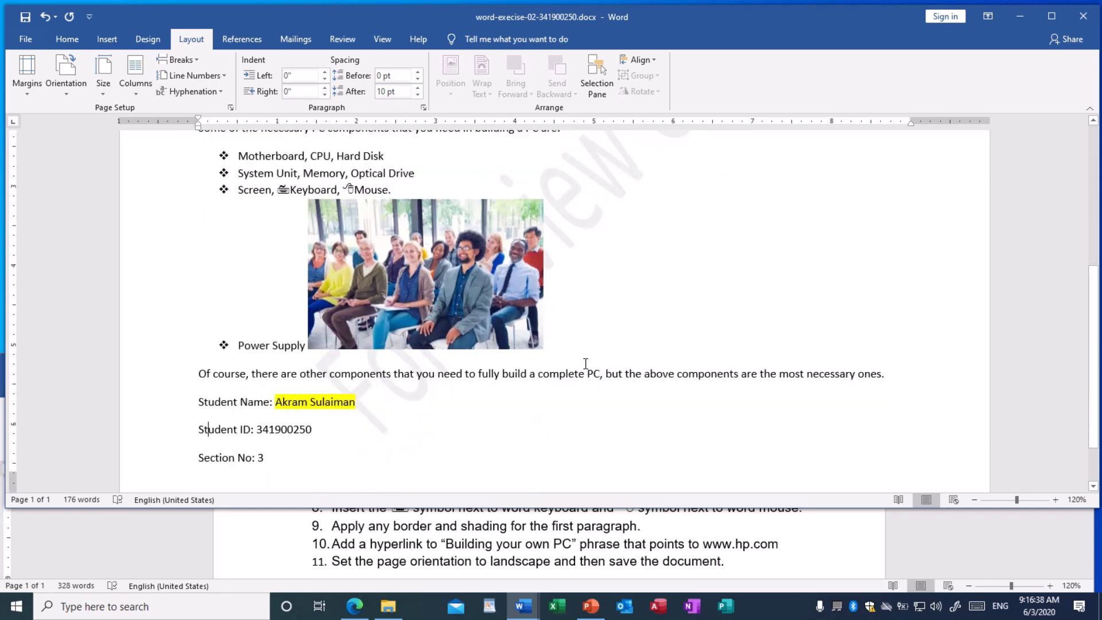
scroll(586, 363, down, 2)
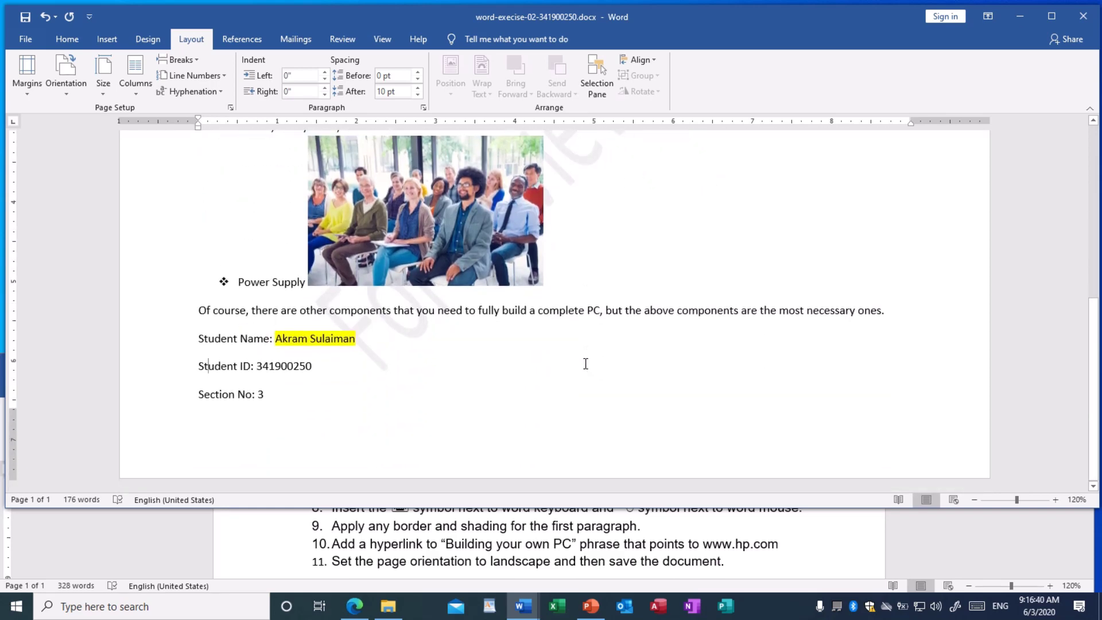
click(25, 17)
scroll(620, 385, up, 6)
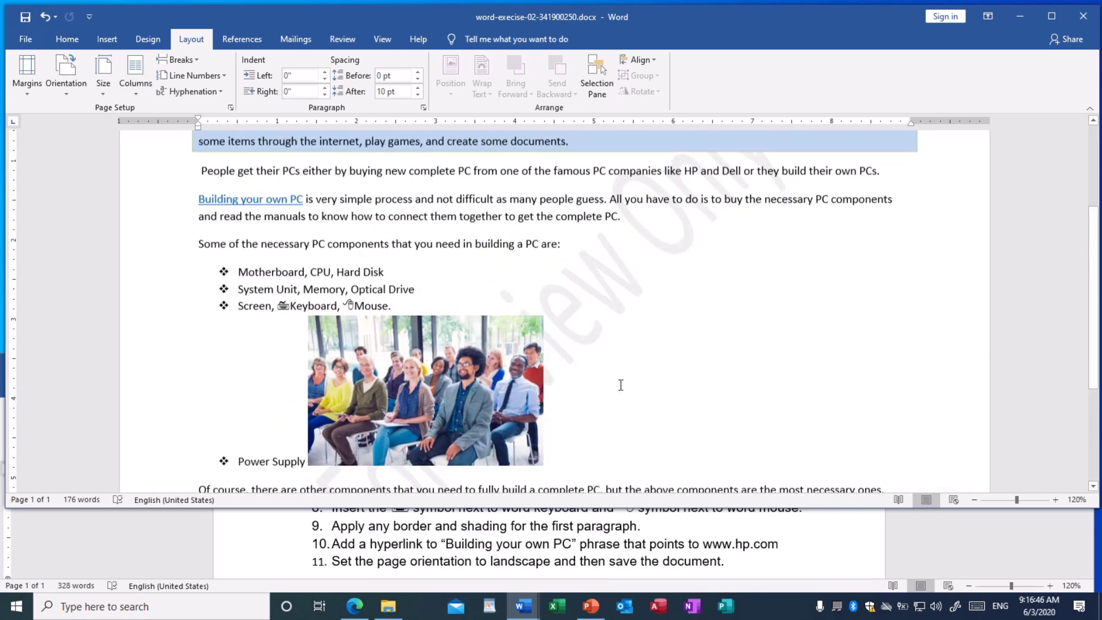
scroll(620, 384, up, 2)
scroll(619, 382, up, 2)
scroll(620, 379, down, 2)
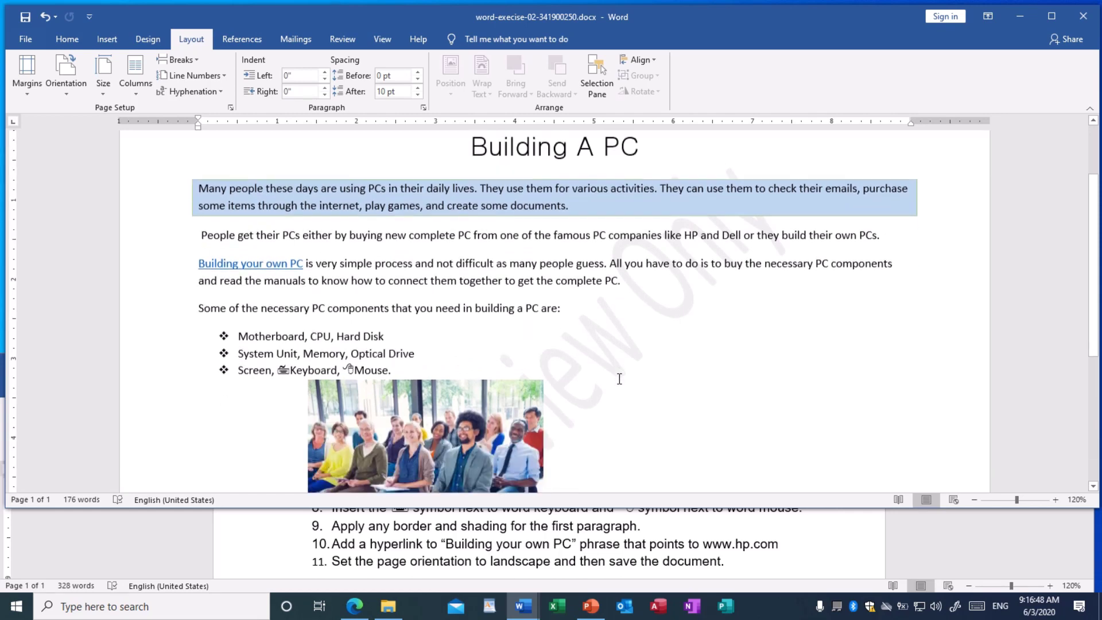
scroll(619, 379, down, 1)
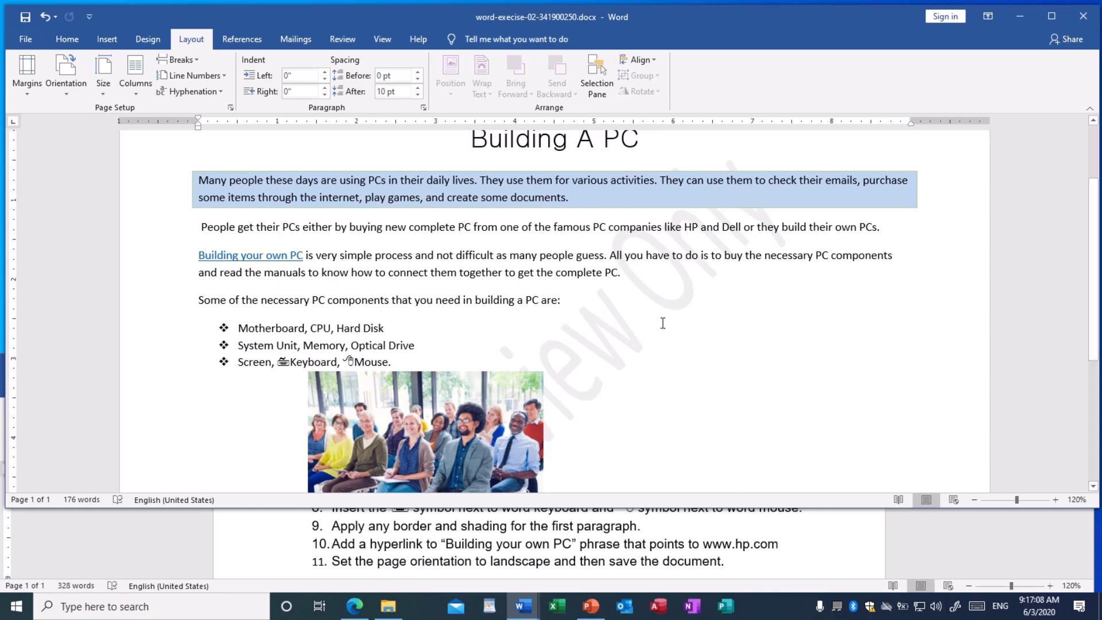
scroll(683, 346, down, 2)
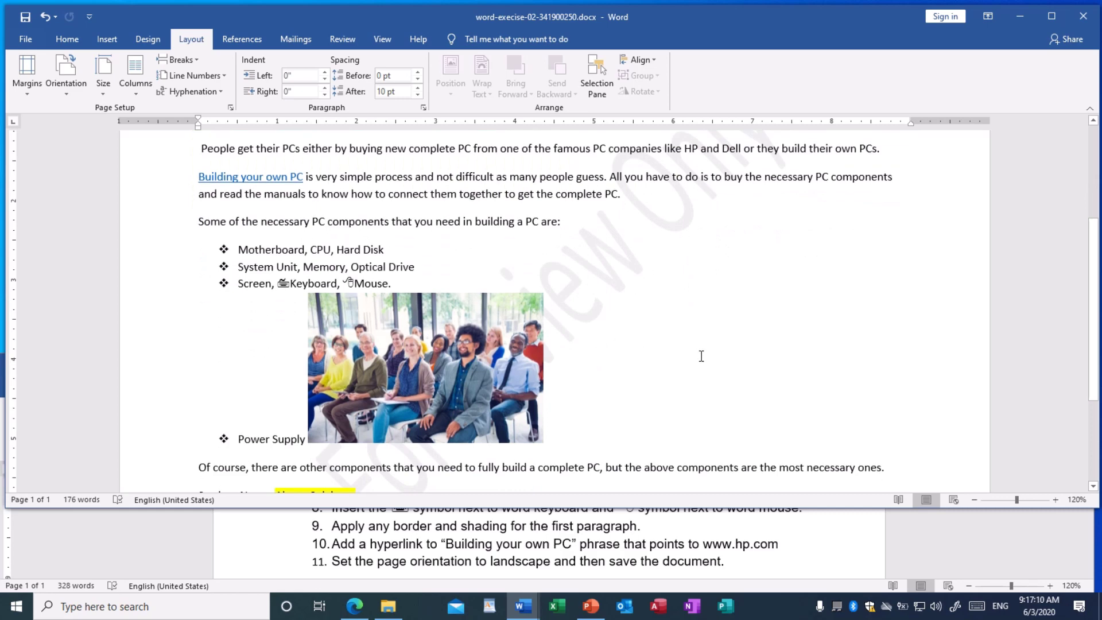